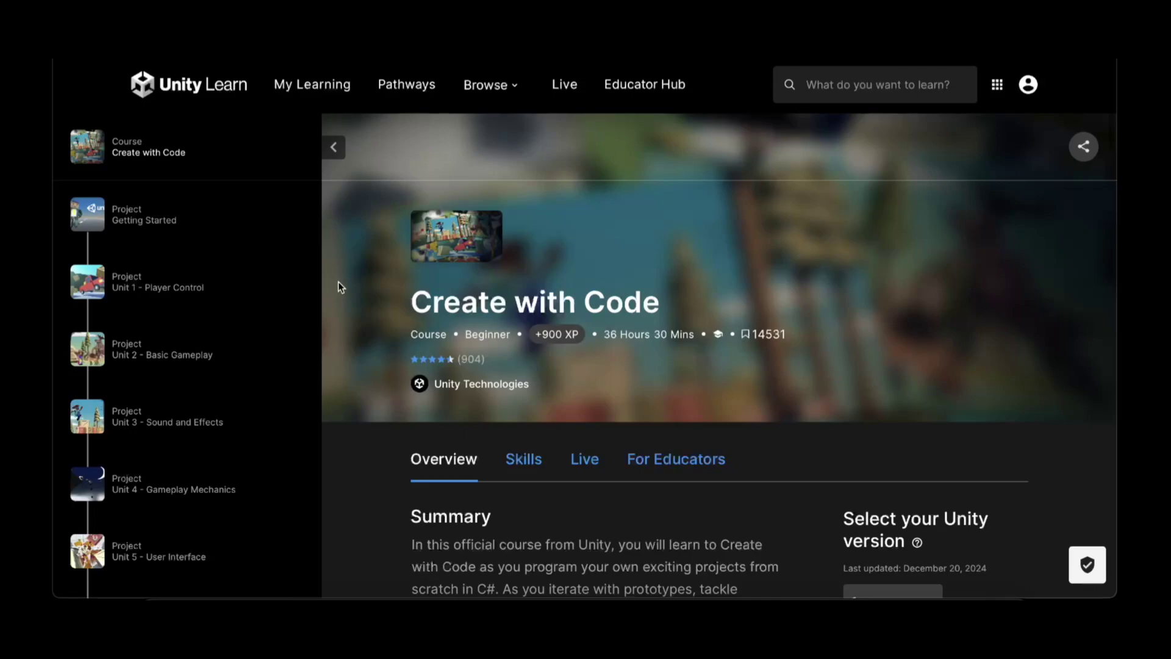
# - Open the Unit 1 - Player Control project page in Unity Learn
pyautogui.scroll(-2, 353, 309)
pyautogui.scroll(2, 353, 311)
pyautogui.scroll(-3, 165, 489)
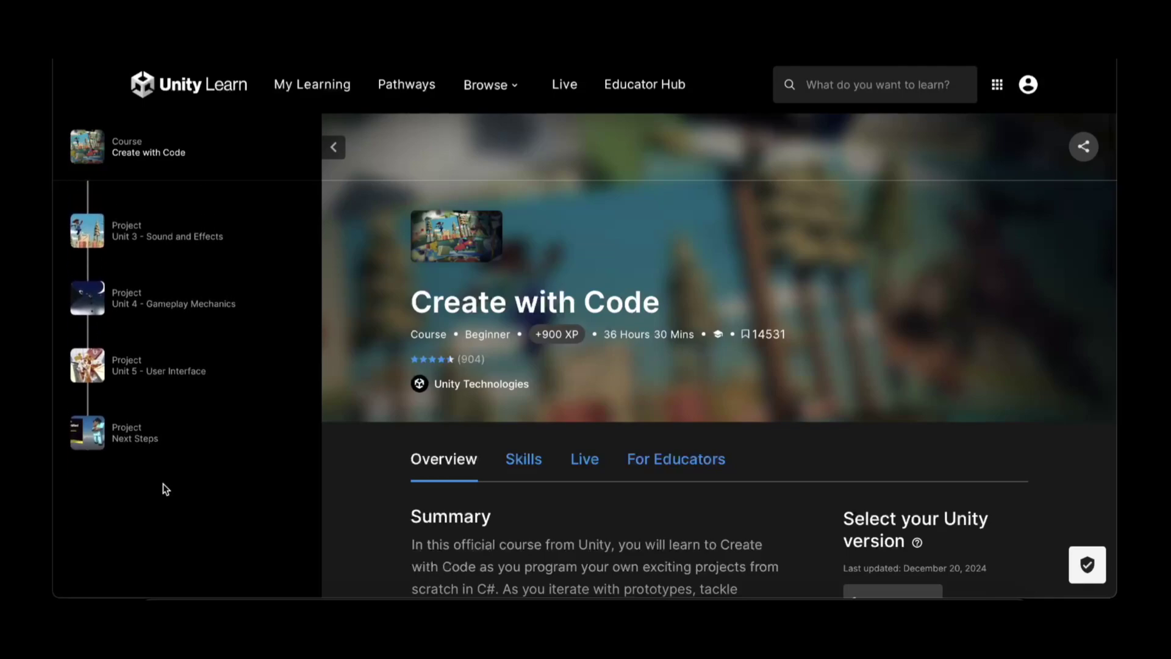
pyautogui.scroll(3, 163, 485)
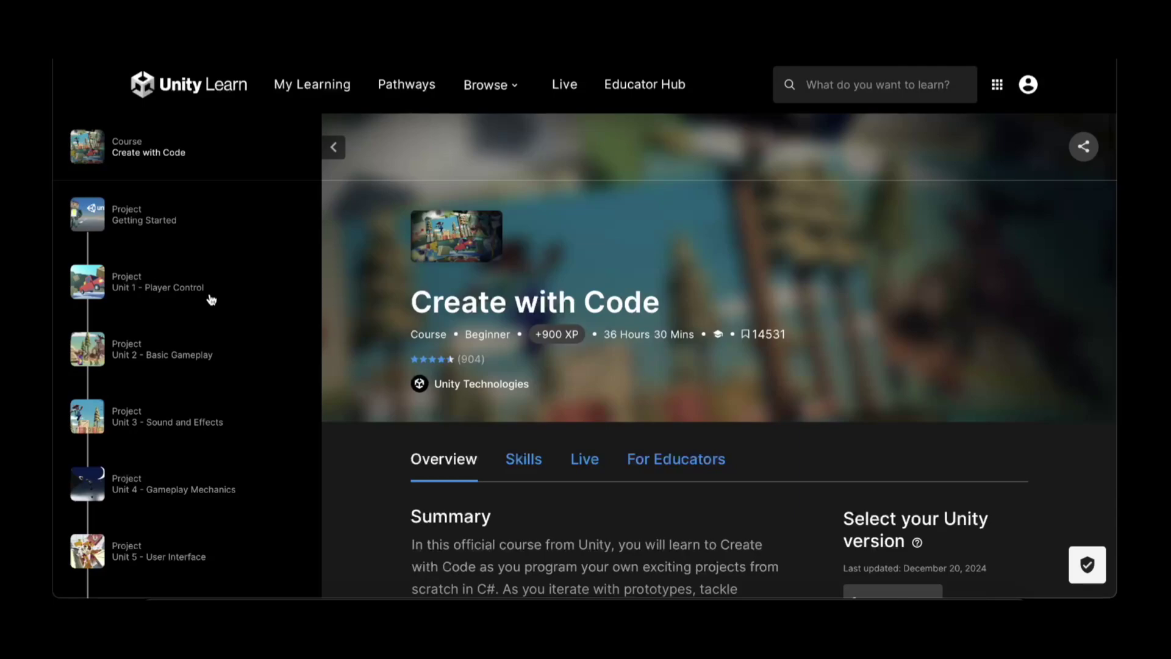
pyautogui.click(93, 291)
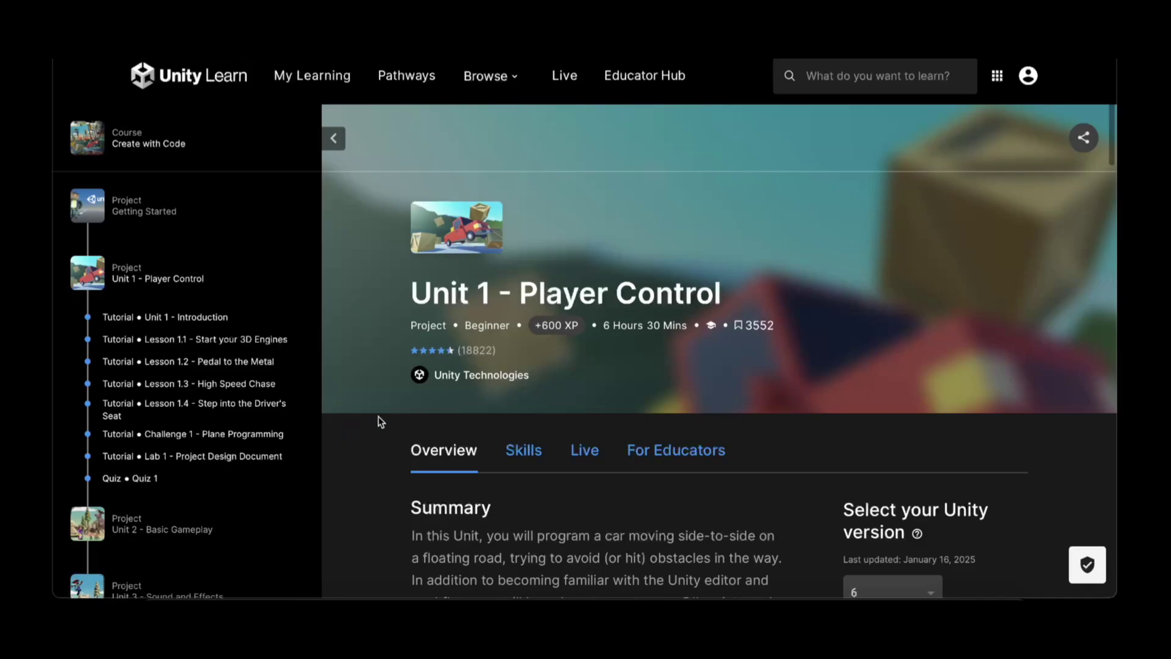
# - Check the unit's supported Unity versions and keep version 6 selected
pyautogui.scroll(-5, 362, 419)
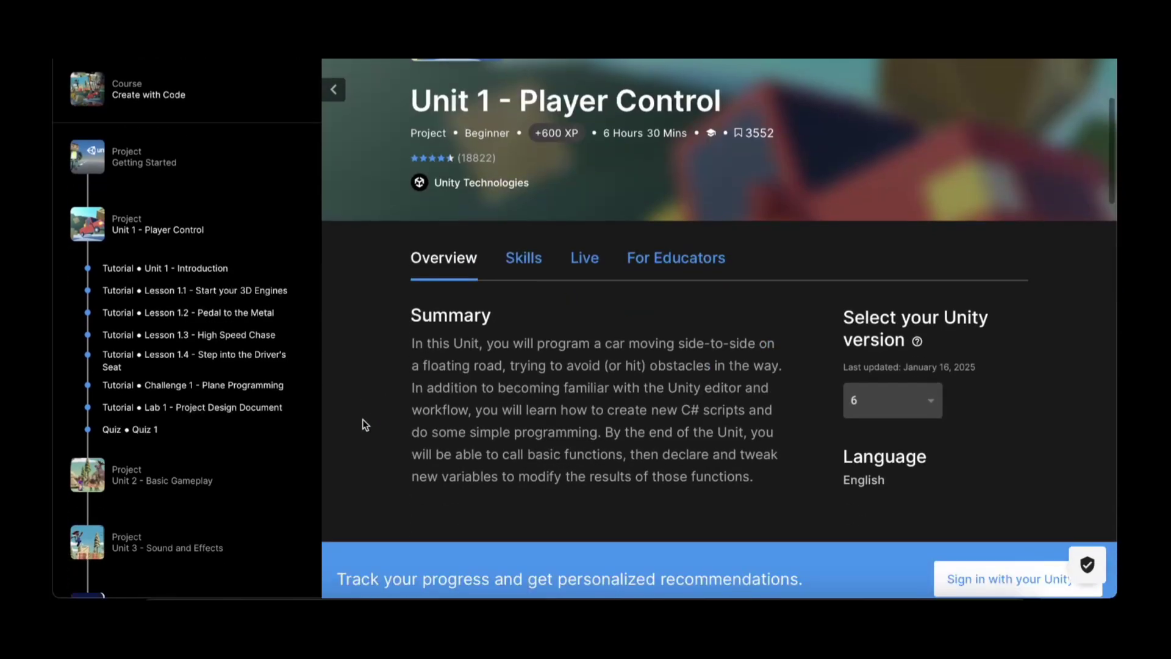
pyautogui.scroll(5, 363, 419)
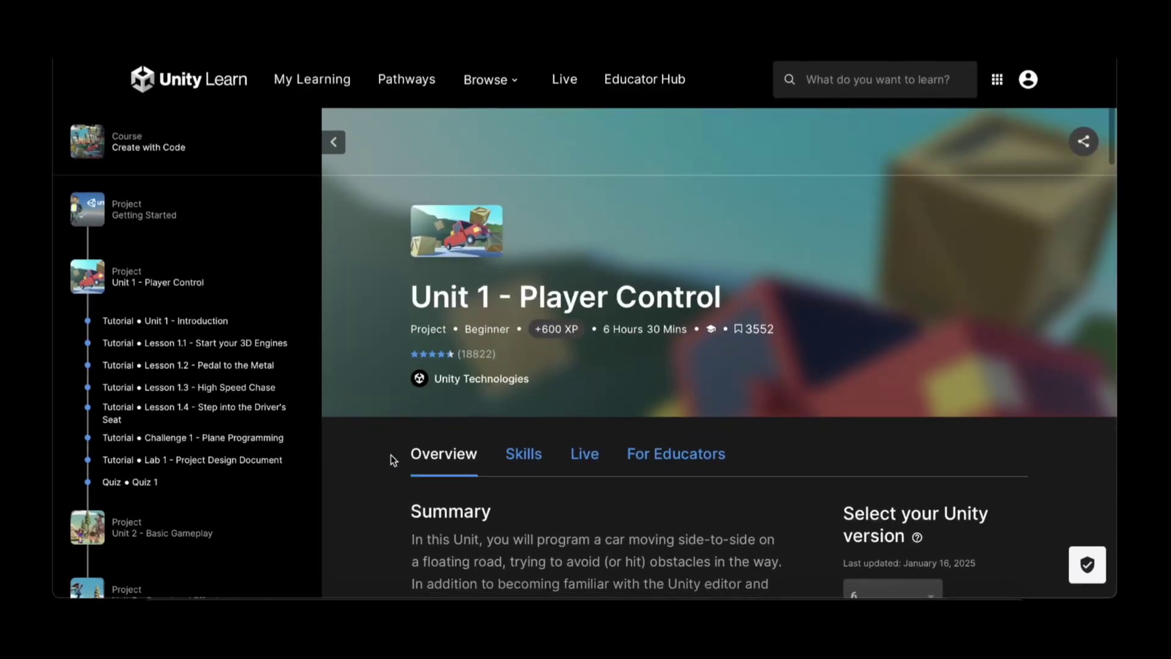
pyautogui.scroll(-1, 632, 447)
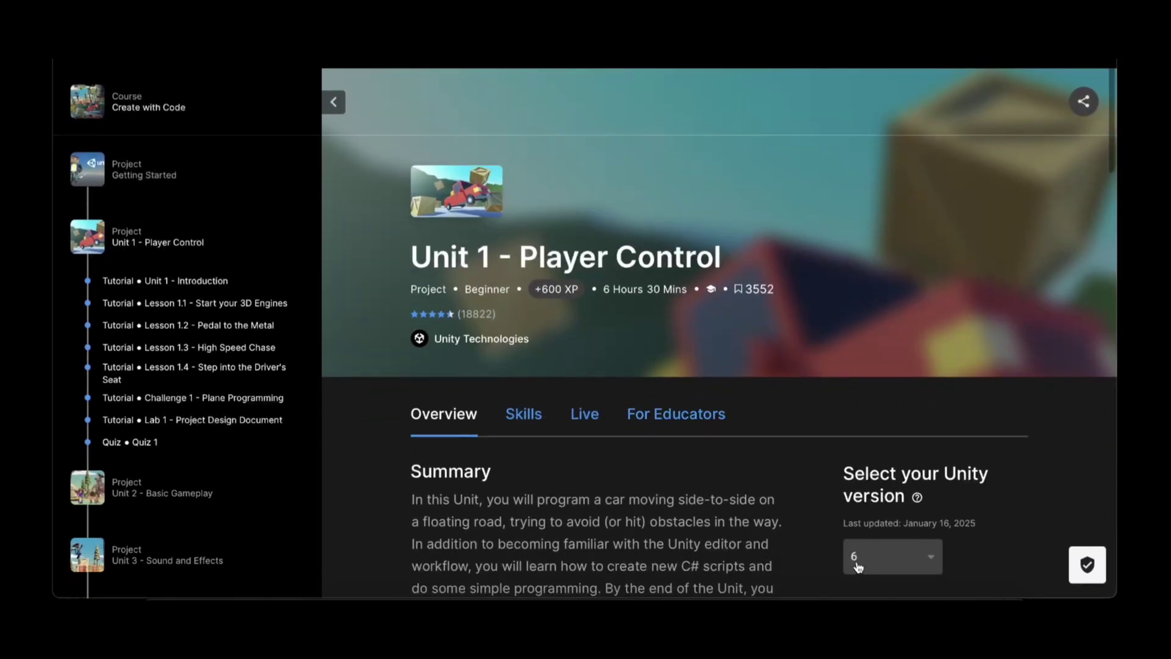
pyautogui.click(859, 567)
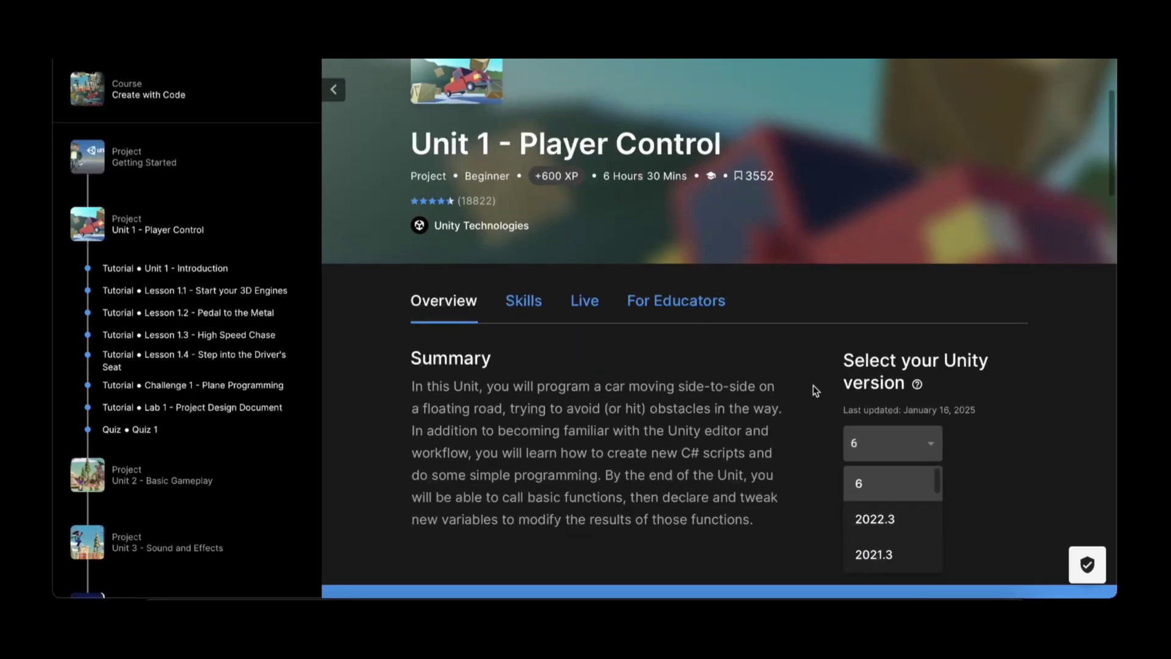
pyautogui.click(814, 385)
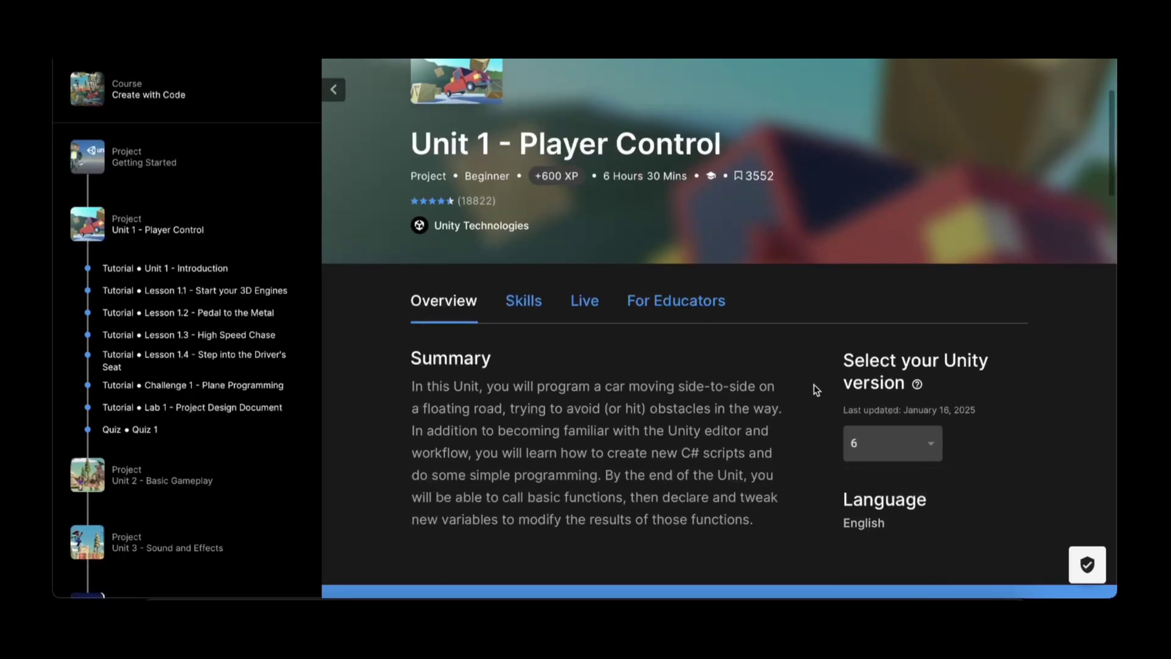
# - Open Lesson 1.1 - Start your 3D Engines and scroll down to the Prototype 1 - Starter Files.zip download
pyautogui.click(177, 290)
pyautogui.scroll(-10, 366, 332)
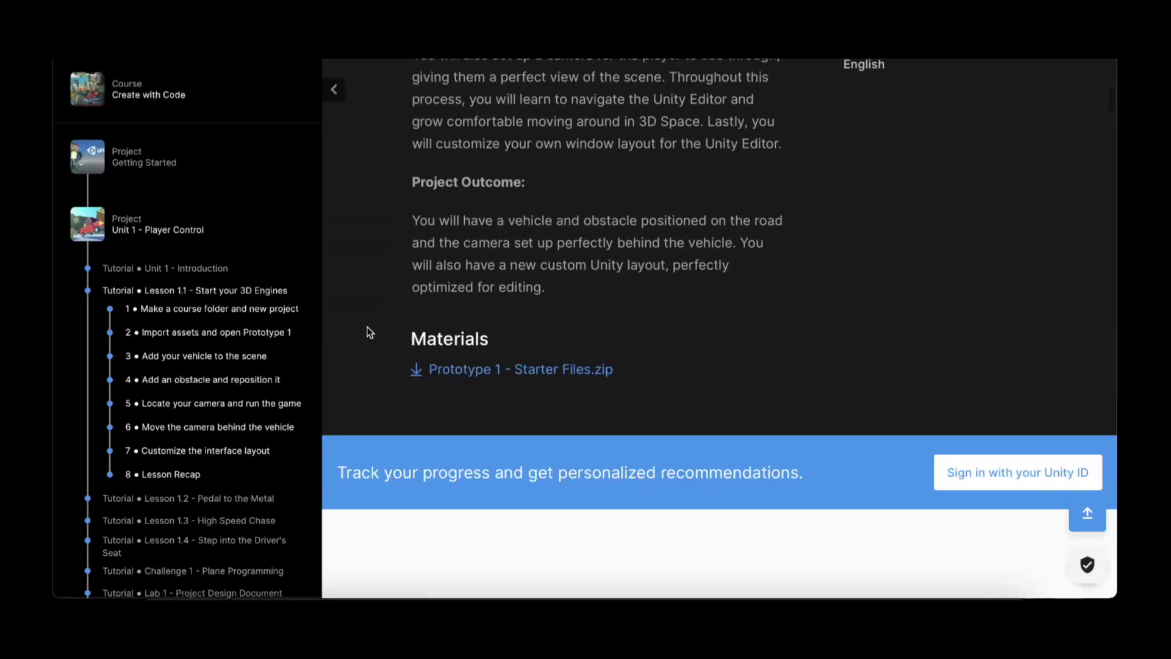
pyautogui.scroll(4, 366, 332)
pyautogui.scroll(5, 368, 332)
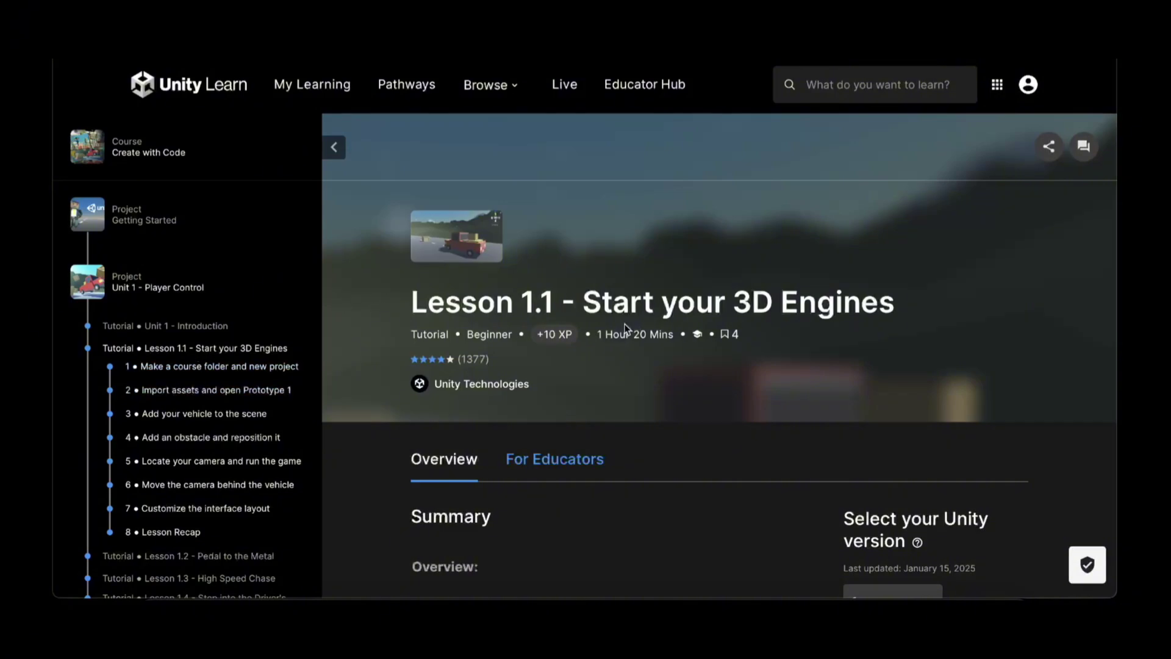
pyautogui.scroll(-5, 535, 336)
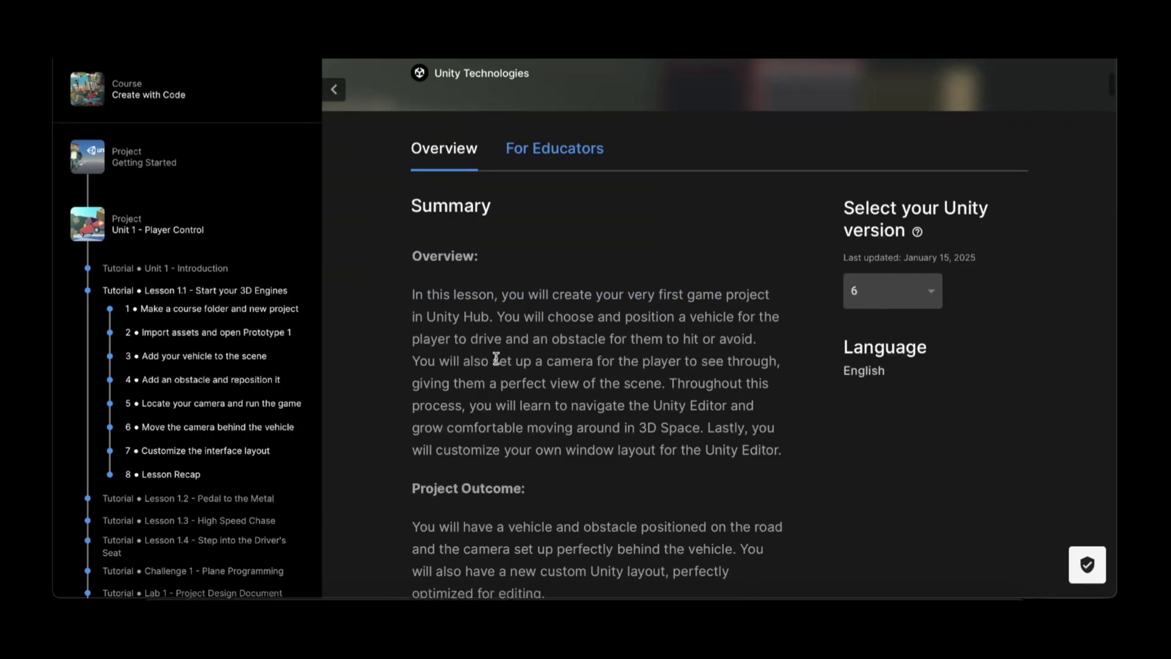
pyautogui.scroll(-2, 415, 341)
pyautogui.scroll(-3, 416, 341)
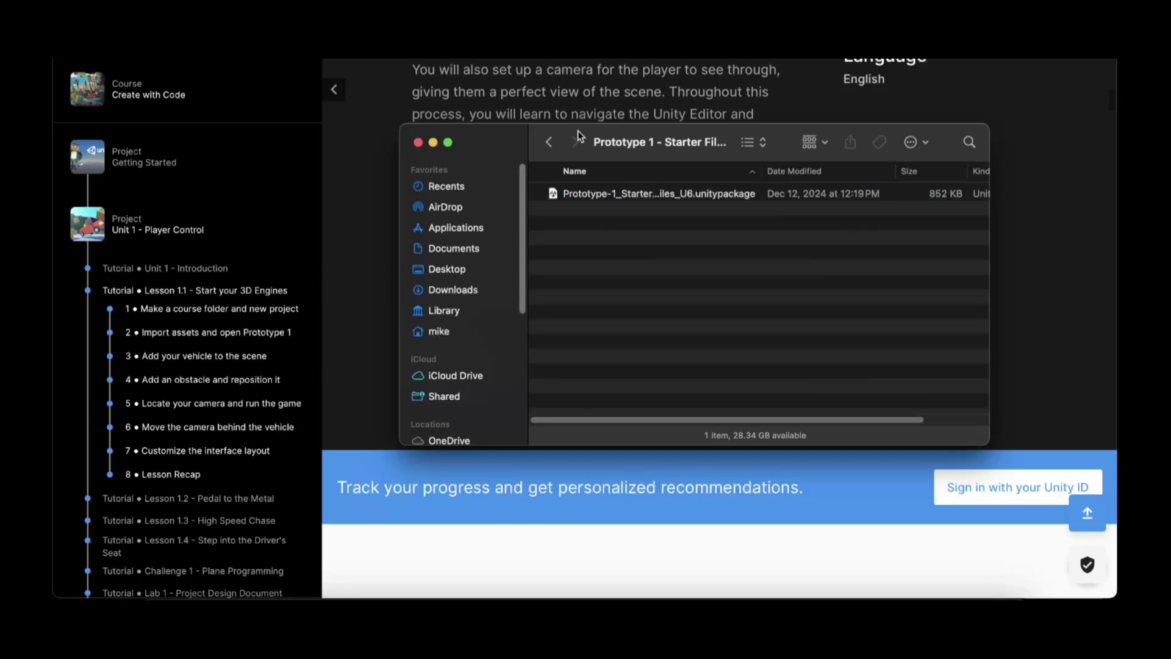
# - Move the Prototype 1 - Starter Files Finder window aside, then close it
pyautogui.moveTo(579, 135); pyautogui.dragTo(493, 133)
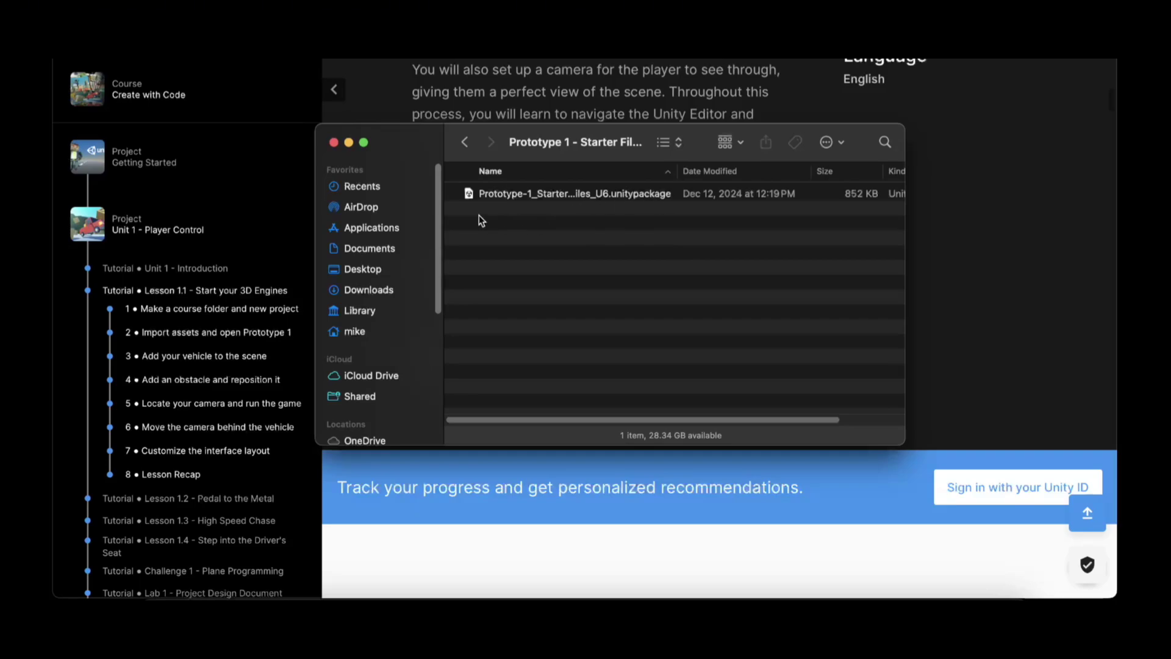
pyautogui.press('super+w')
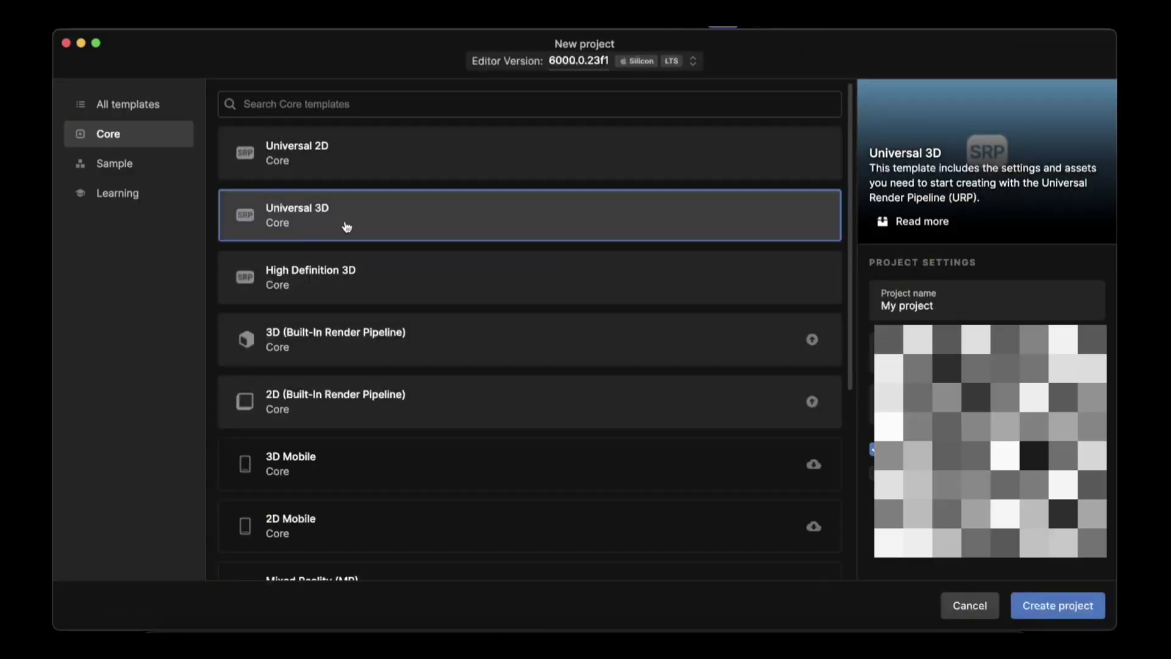
# - Name the new Universal 3D project GC2-Prototype1 and create it
pyautogui.tripleClick(900, 306)
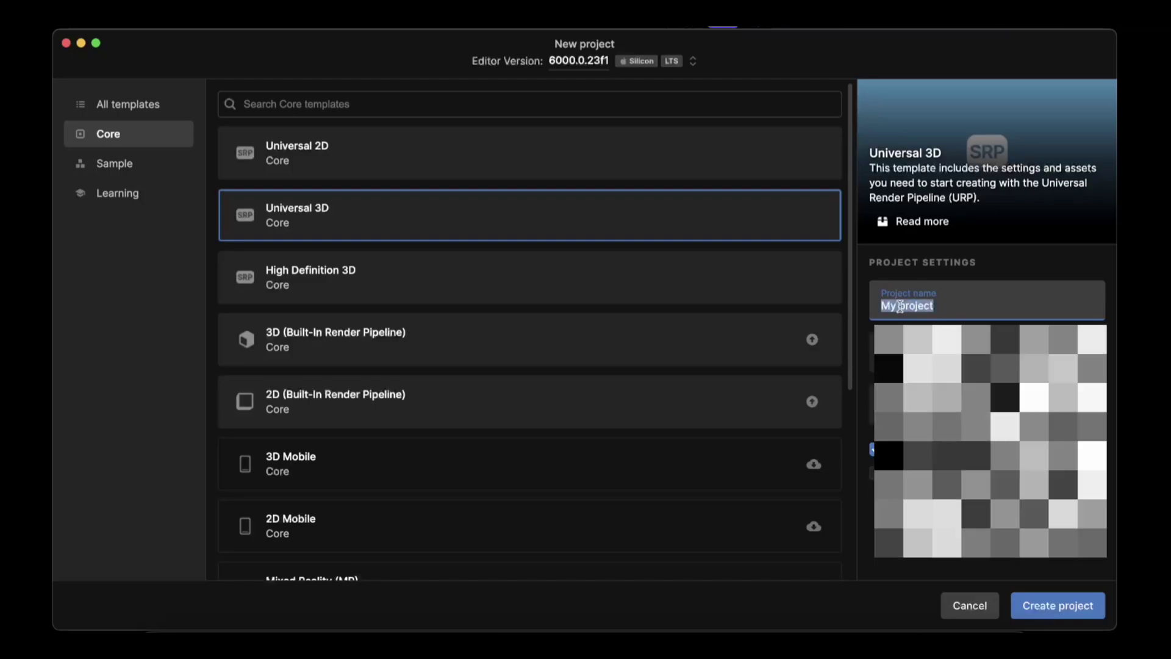
pyautogui.write('Gc')
pyautogui.press('BackSpace')
pyautogui.write('C2')
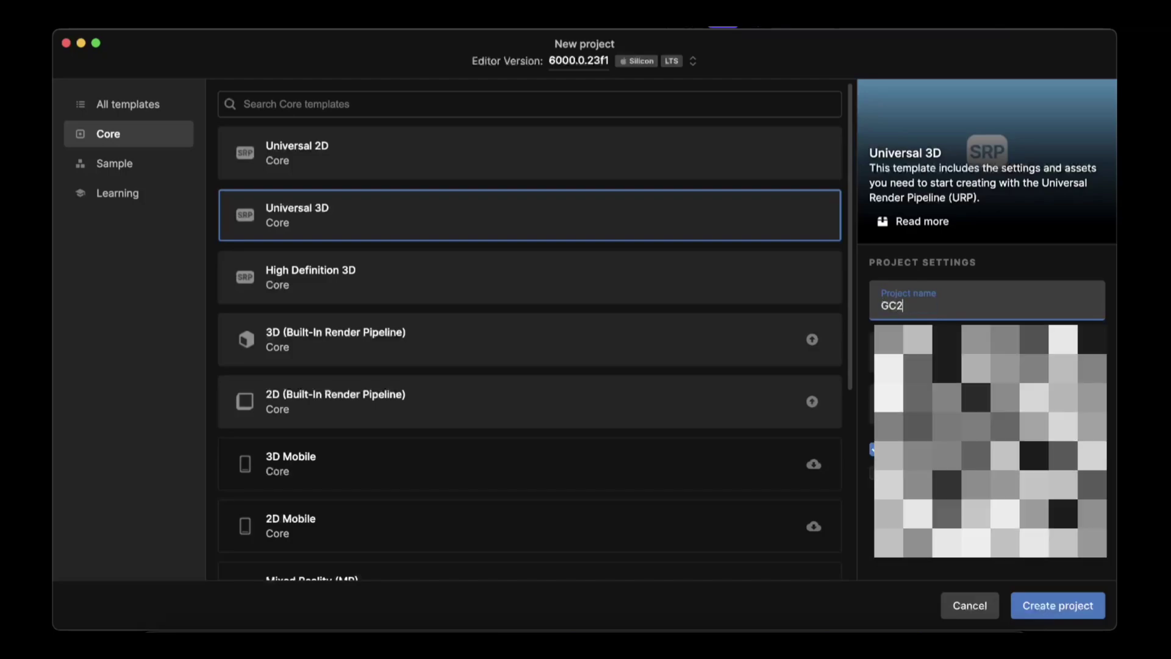
pyautogui.write('-Prototype1')
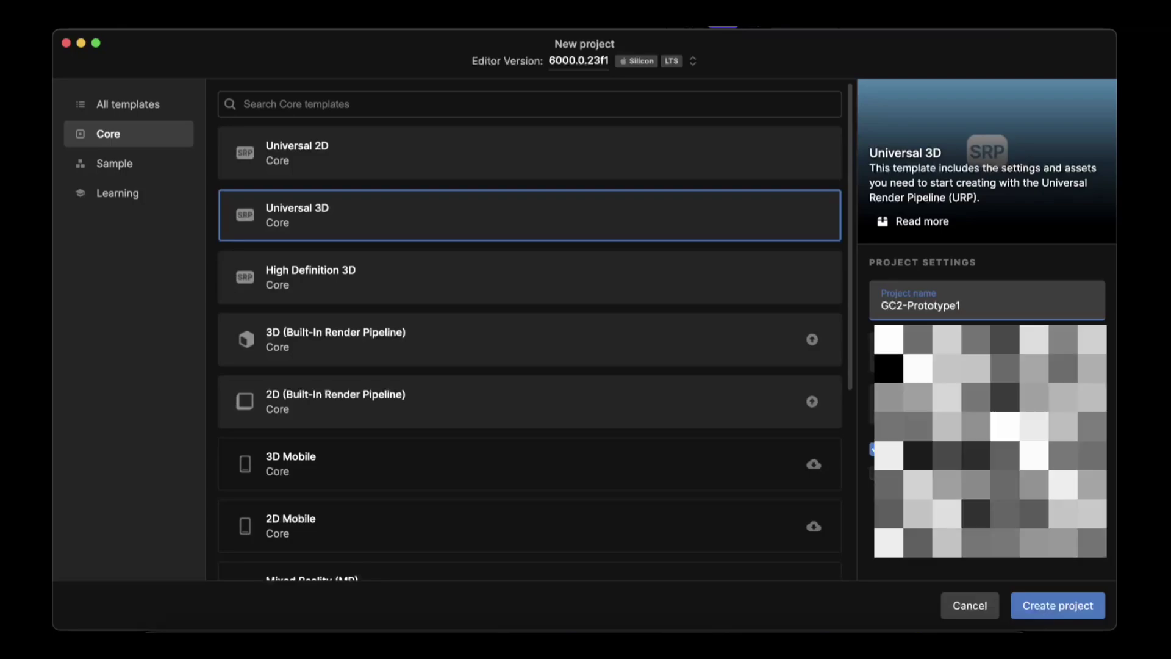
pyautogui.press('Return')
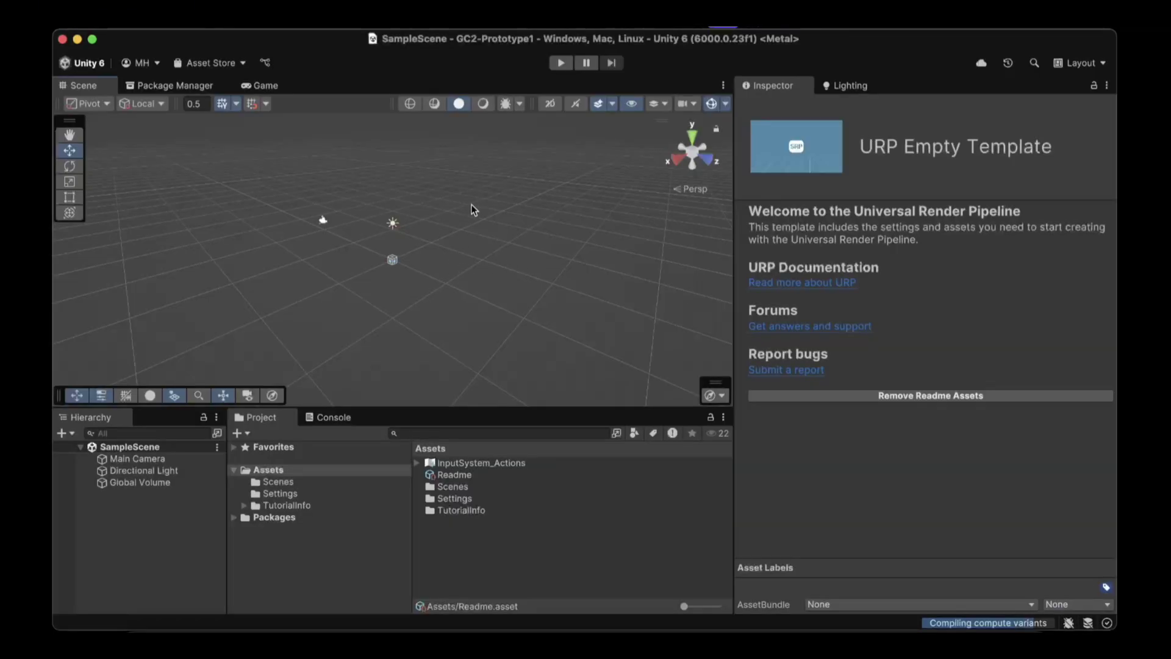
# - Delete the template's Readme assets with Remove Readme Assets and confirm with Proceed
pyautogui.moveTo(471, 207); pyautogui.dragTo(472, 206, button='right')
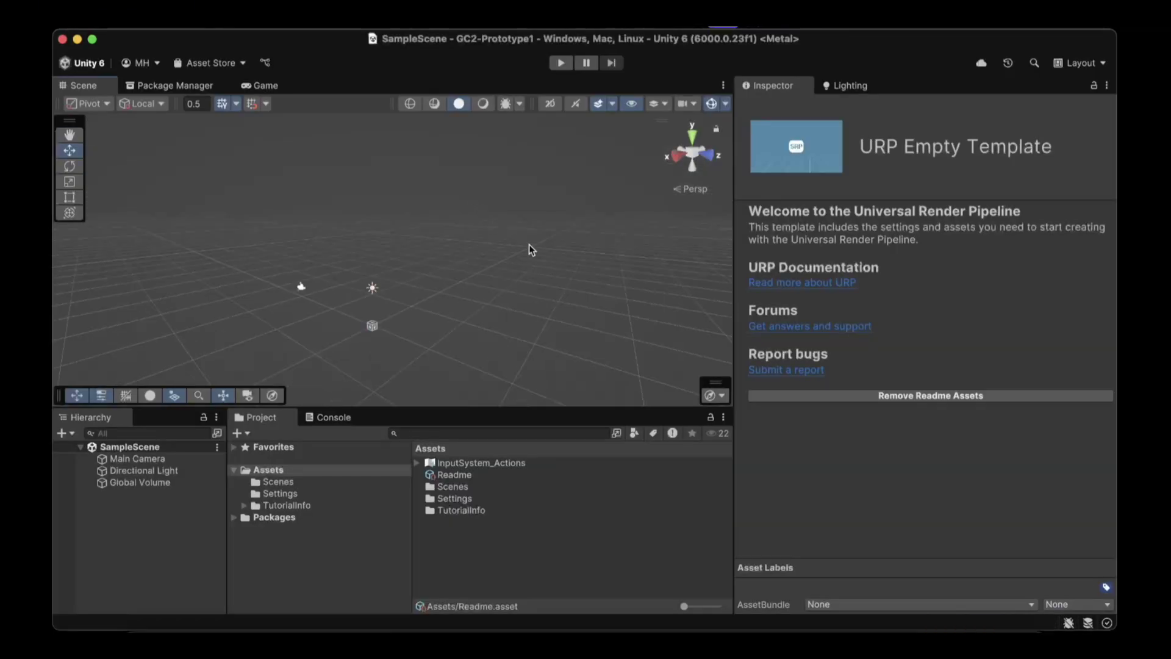
pyautogui.click(883, 397)
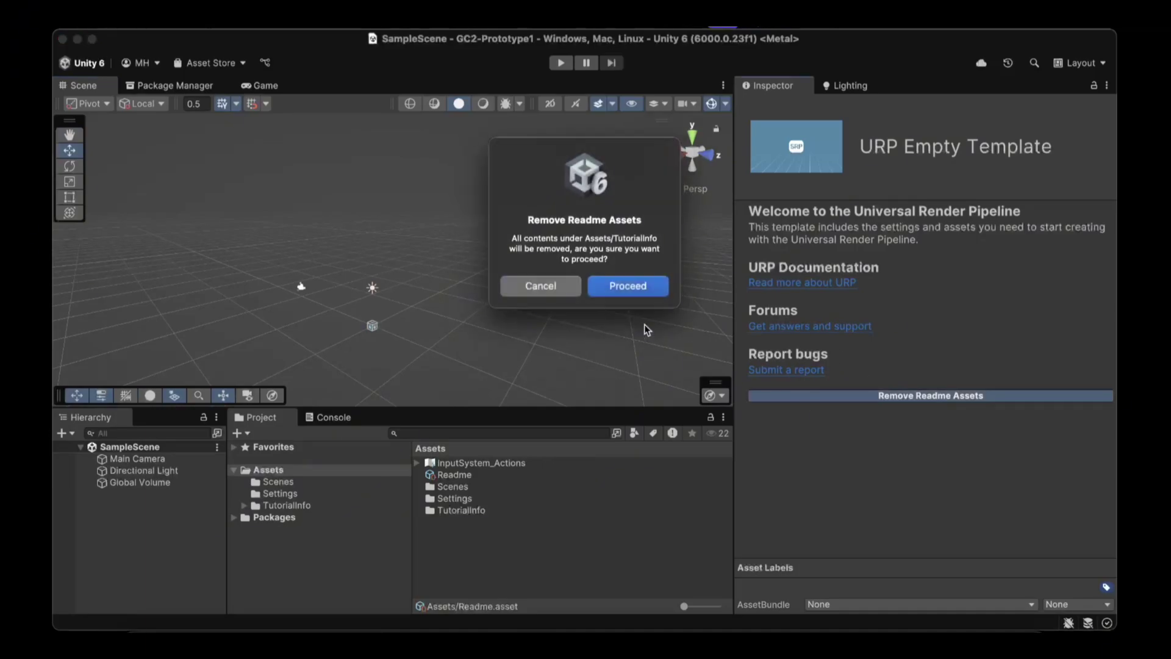
pyautogui.click(633, 294)
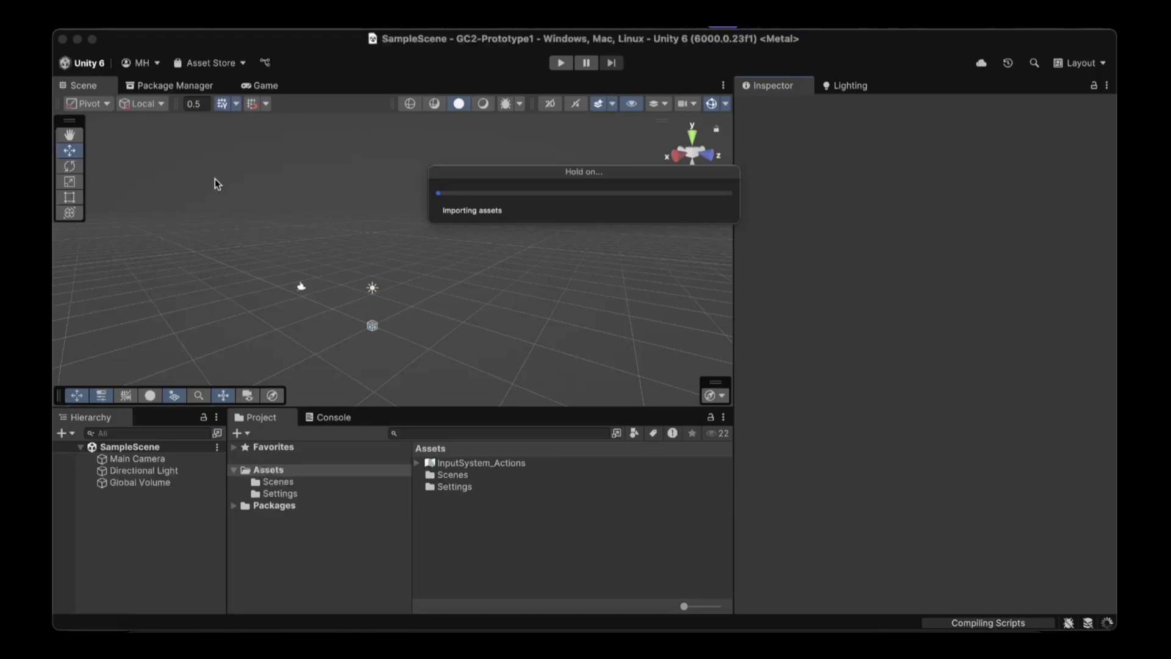
# - Search for Game Creator 2 in the Package Manager's purchased assets list
pyautogui.click(183, 85)
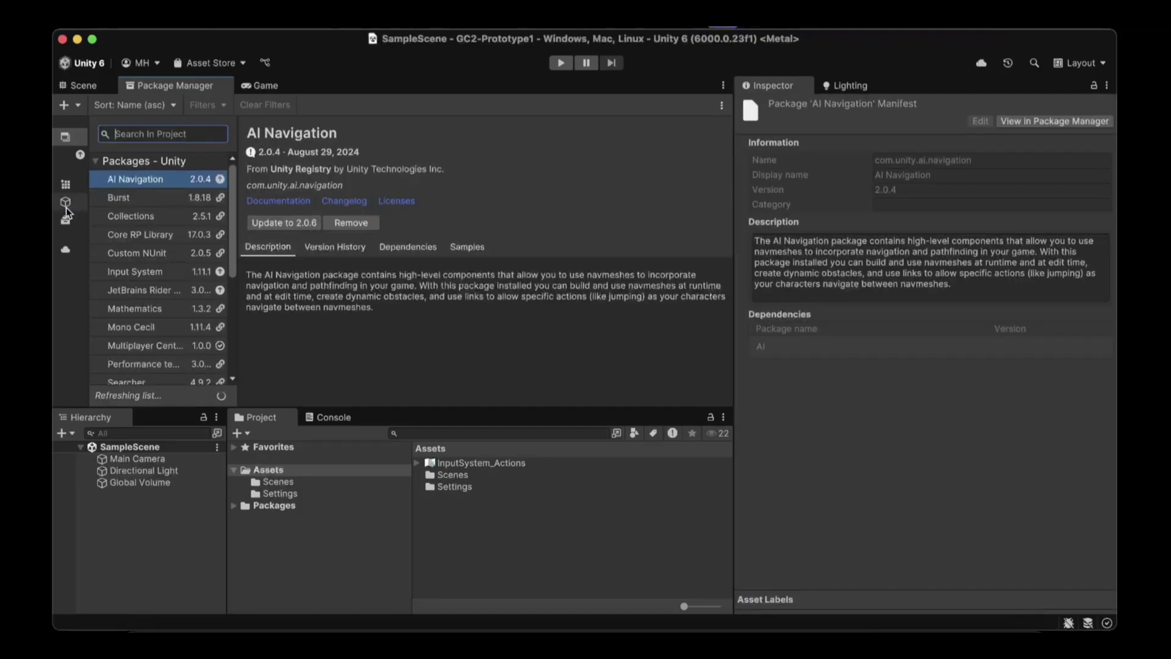
pyautogui.click(66, 204)
pyautogui.write('game creator 2')
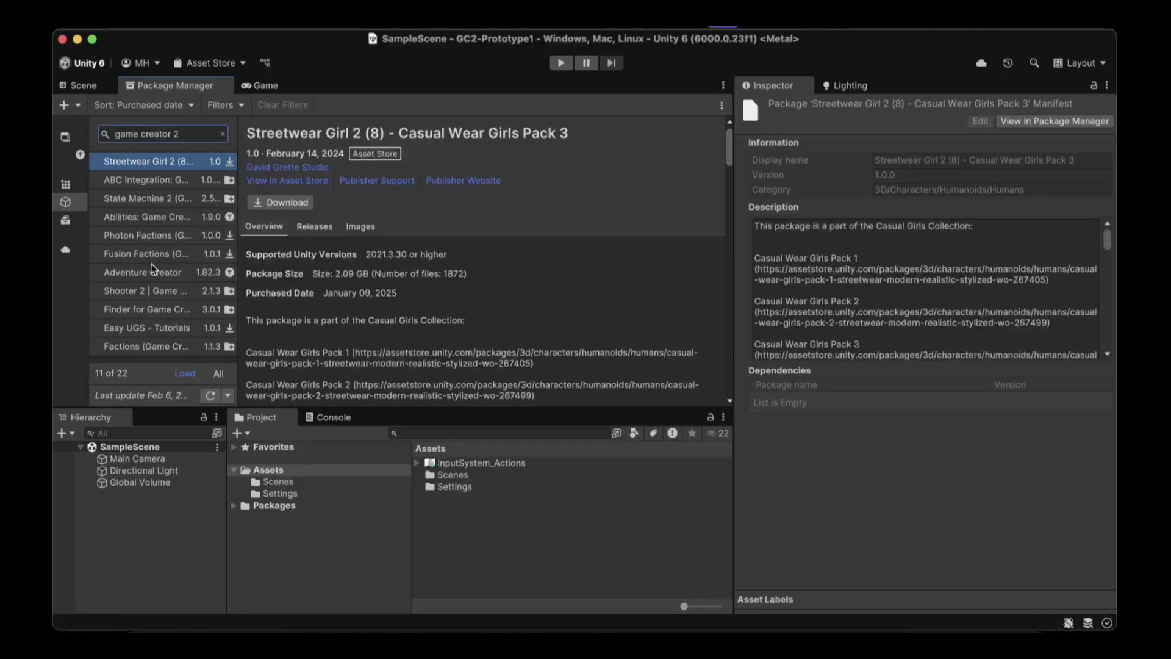
pyautogui.click(183, 373)
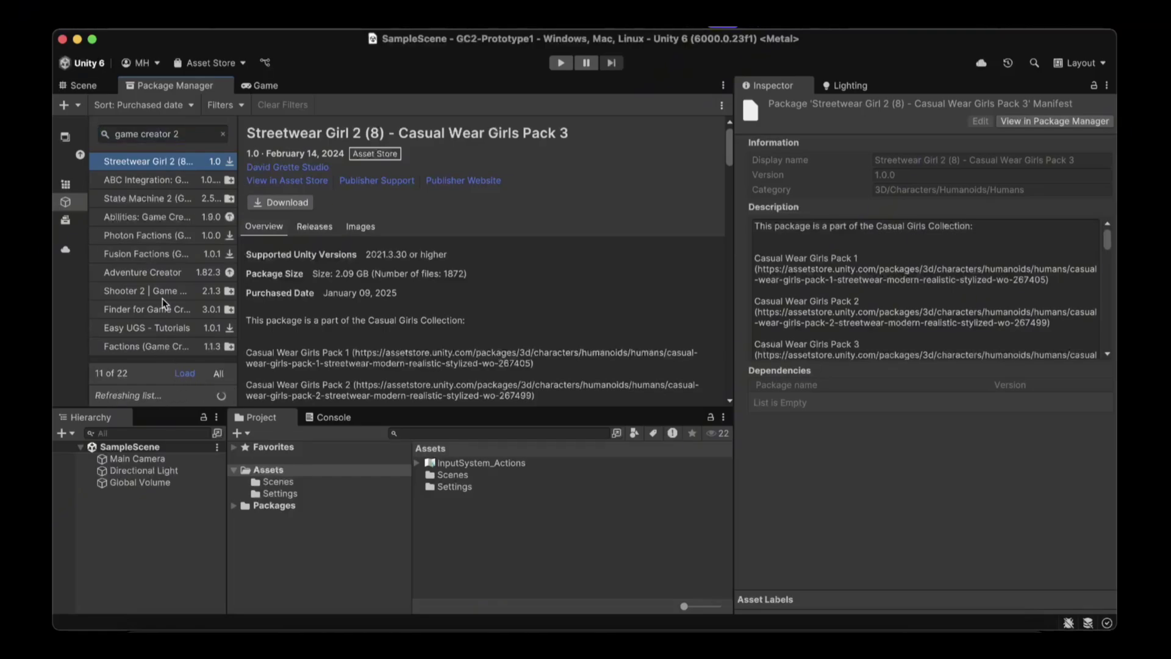
pyautogui.scroll(-5, 163, 299)
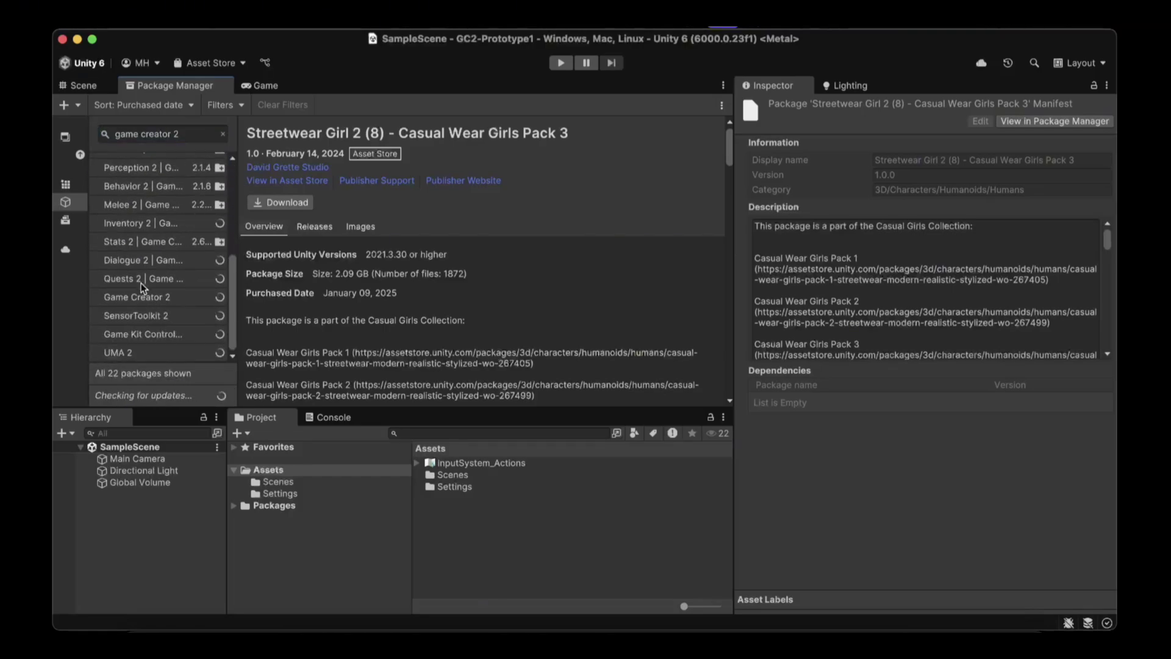
# - Import Game Creator 2 and install its required package dependencies
pyautogui.click(139, 297)
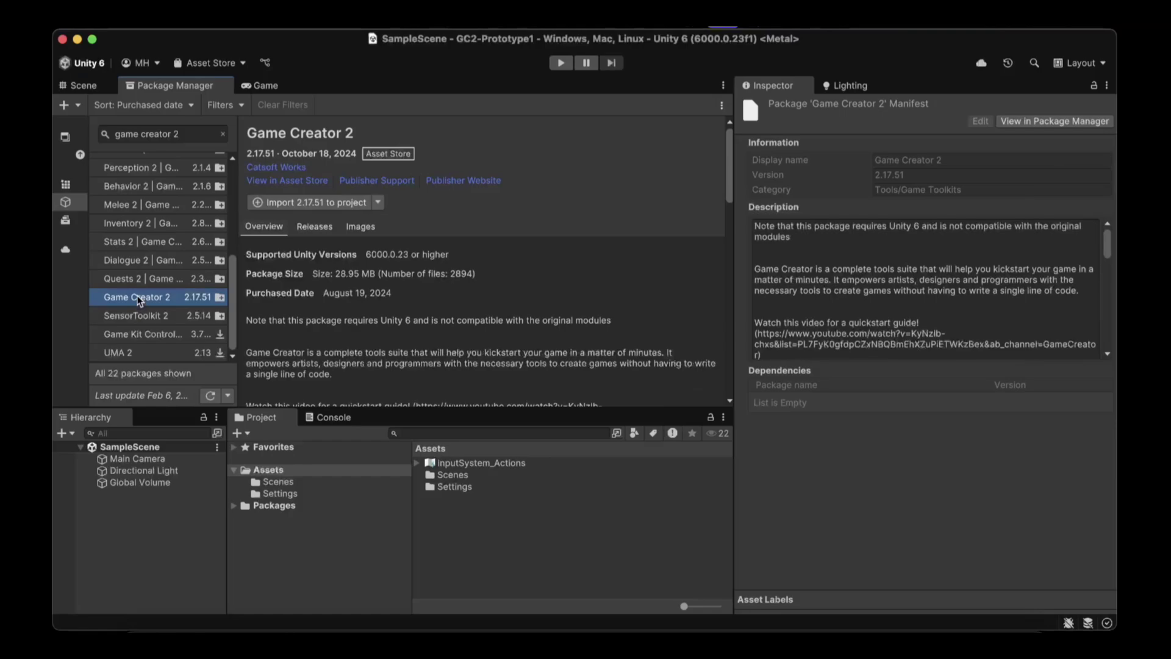
pyautogui.click(326, 202)
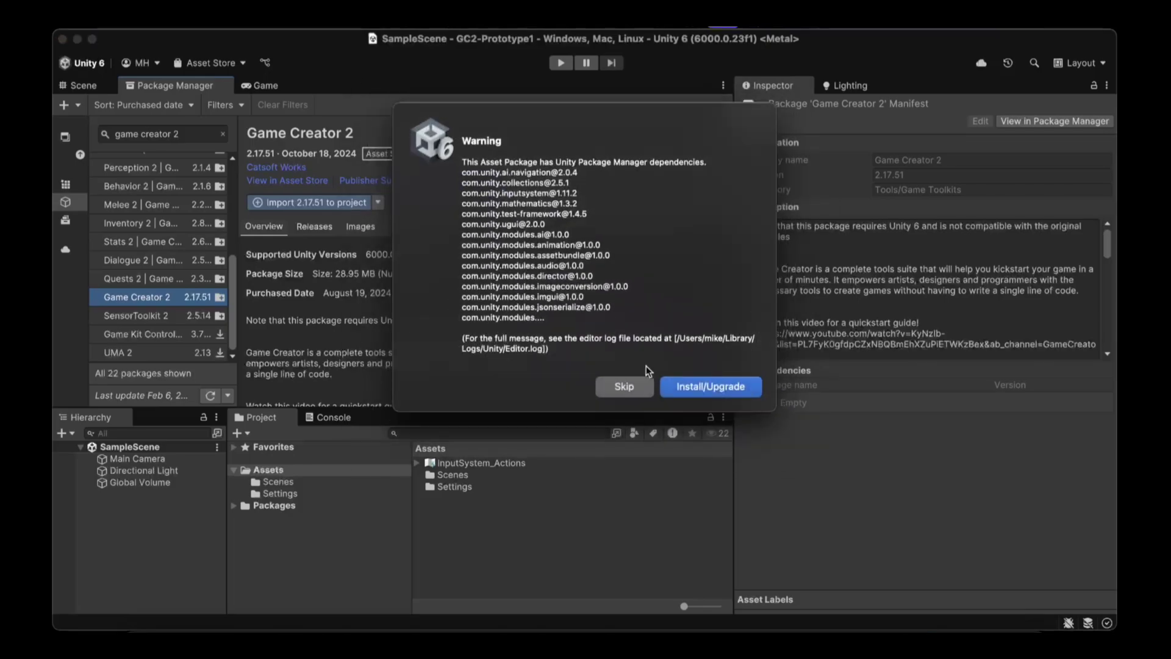
pyautogui.click(691, 388)
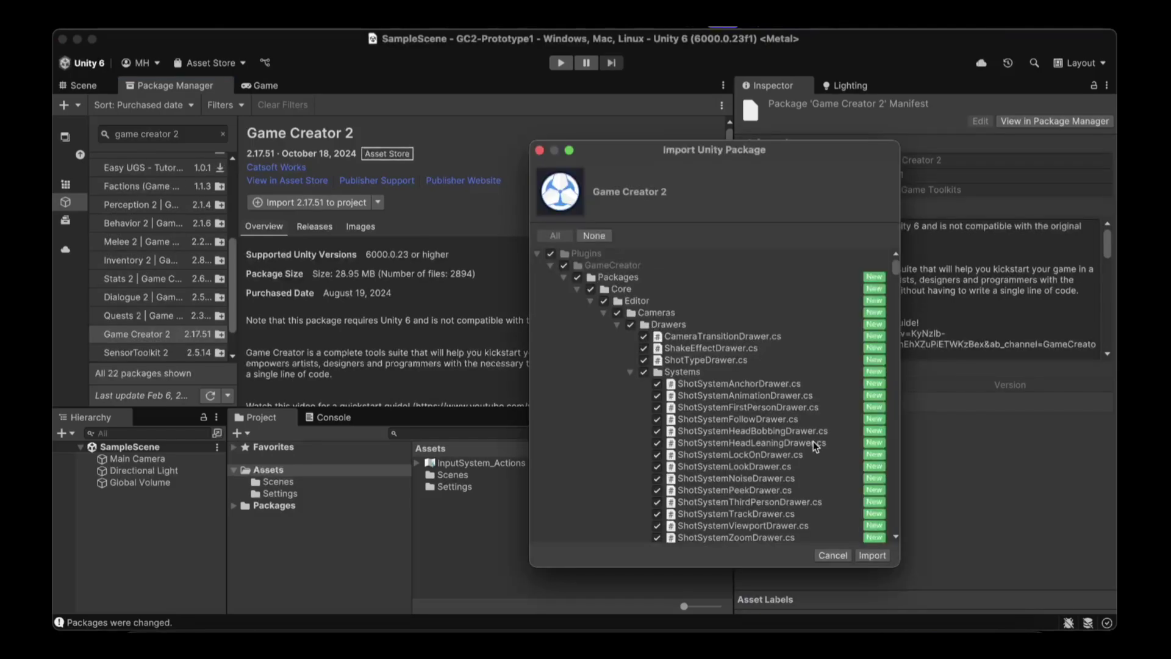
# - Import all Game Creator 2 files, install the Examples module 1.9.26, and return to the Scene view
pyautogui.click(873, 555)
pyautogui.click(477, 26)
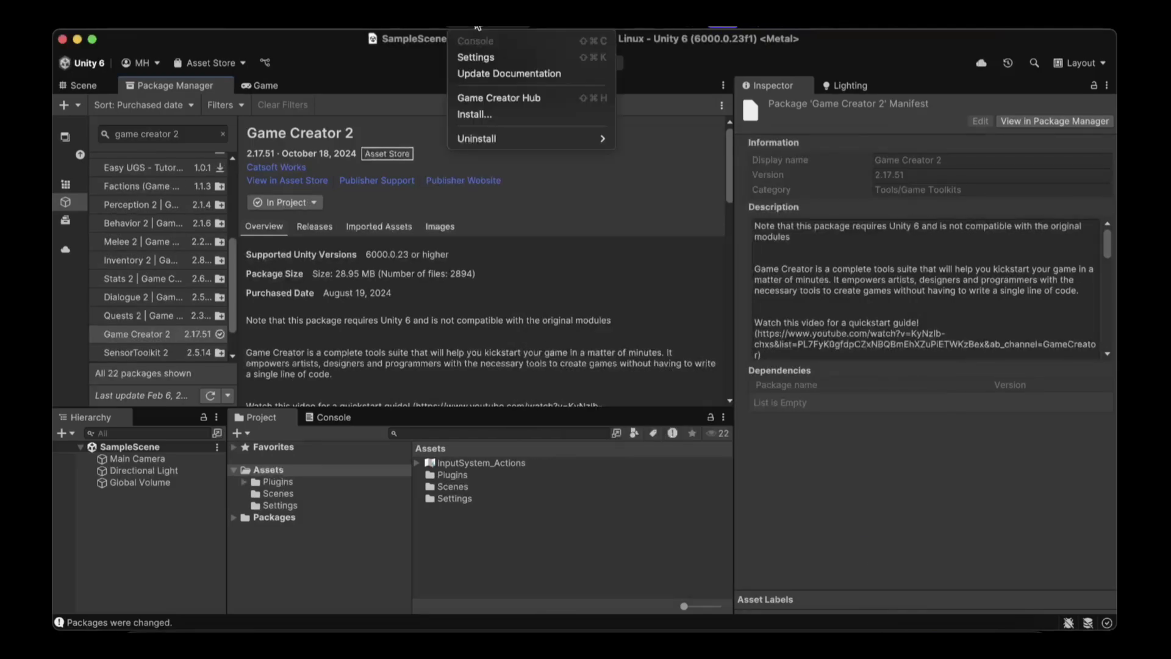
pyautogui.click(473, 114)
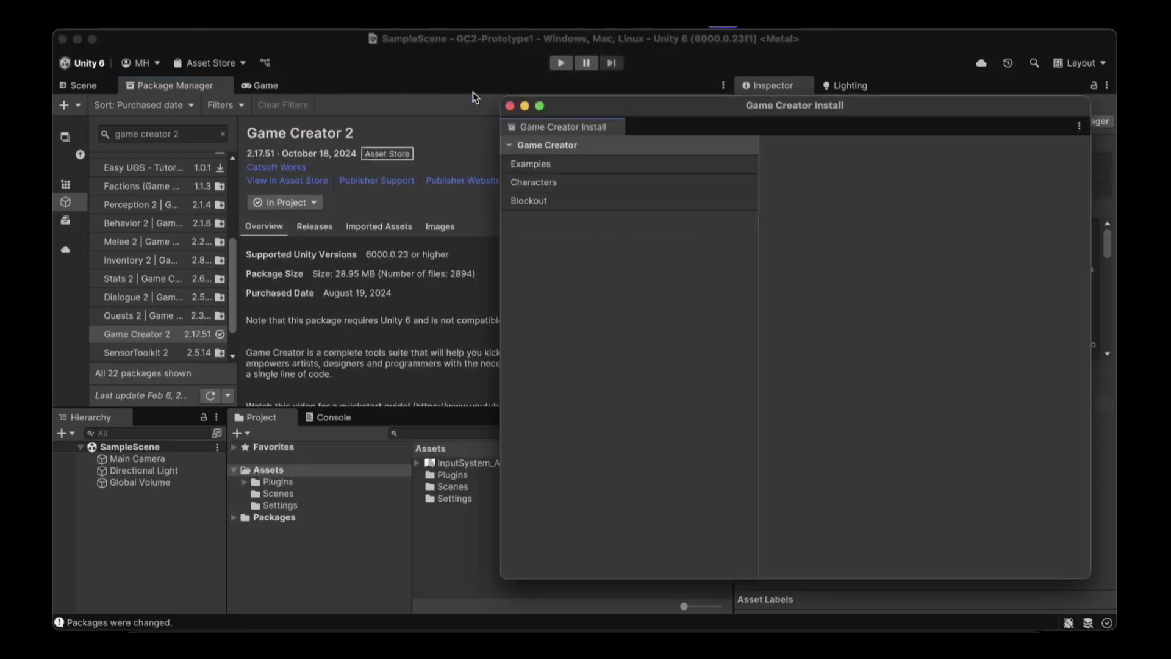
pyautogui.click(559, 163)
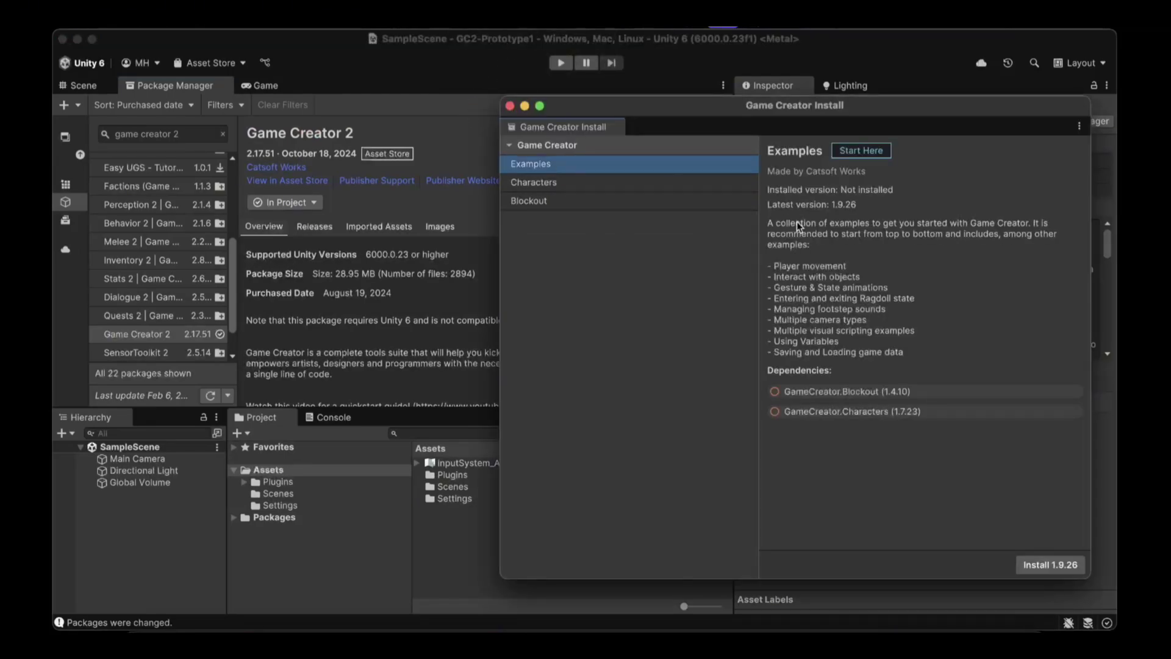
pyautogui.click(1032, 563)
pyautogui.click(82, 86)
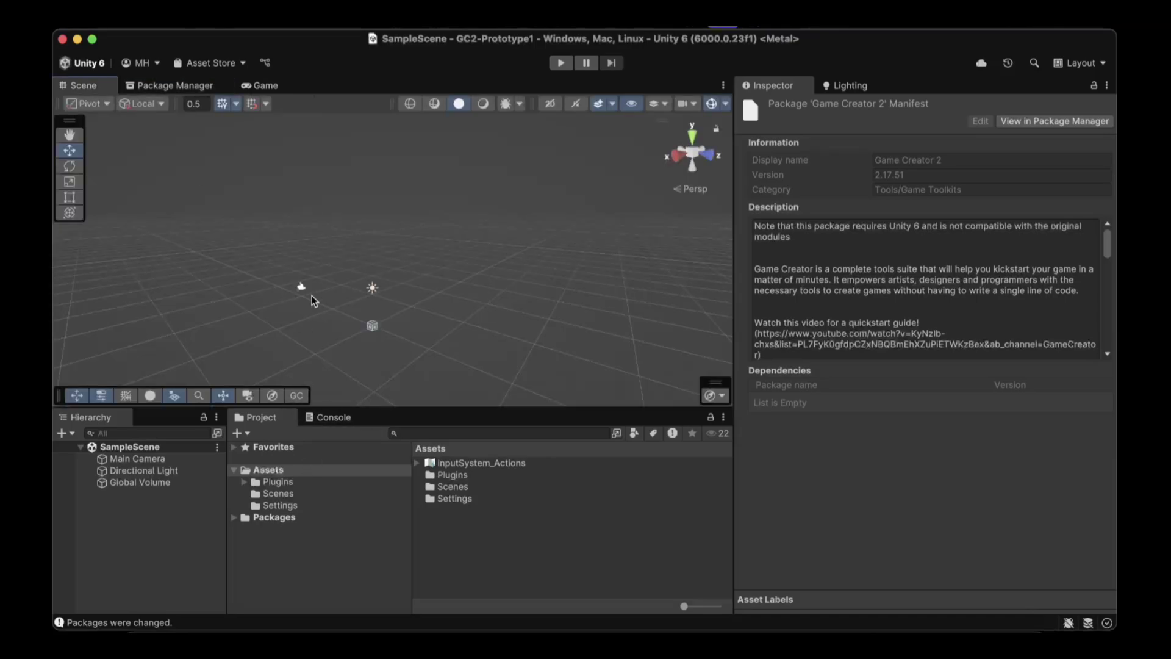
# - Import Prototype-1_Starter-Files_U6.unitypackage as a custom package, including all its files
pyautogui.click(212, 28)
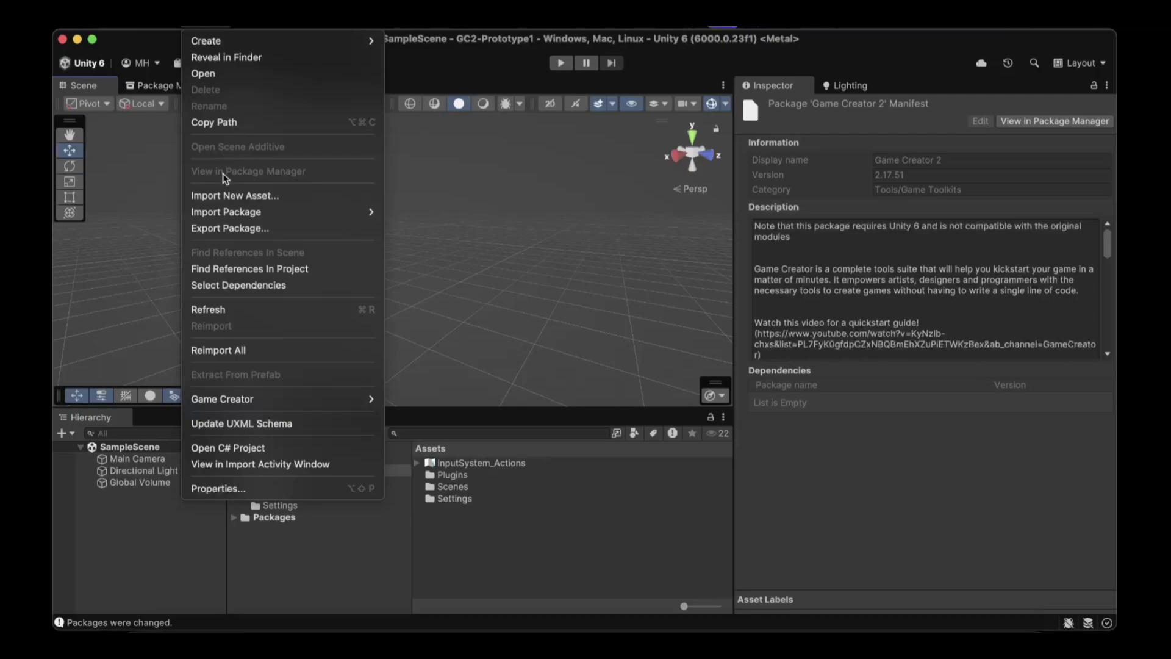
pyautogui.moveTo(226, 214)
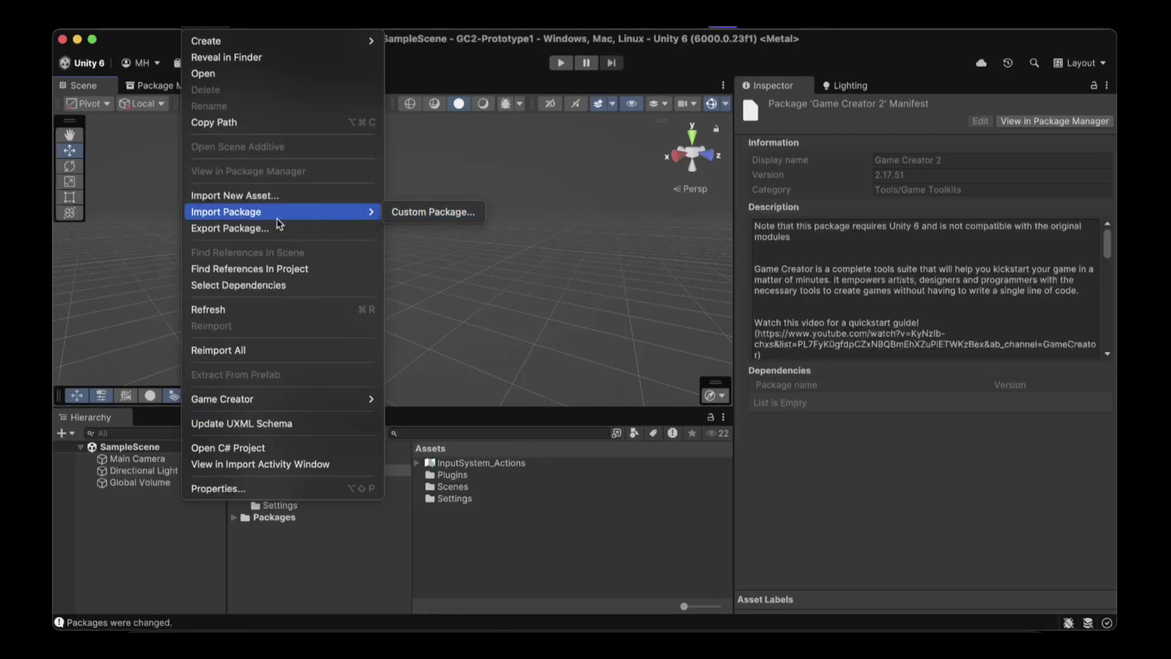
pyautogui.click(432, 215)
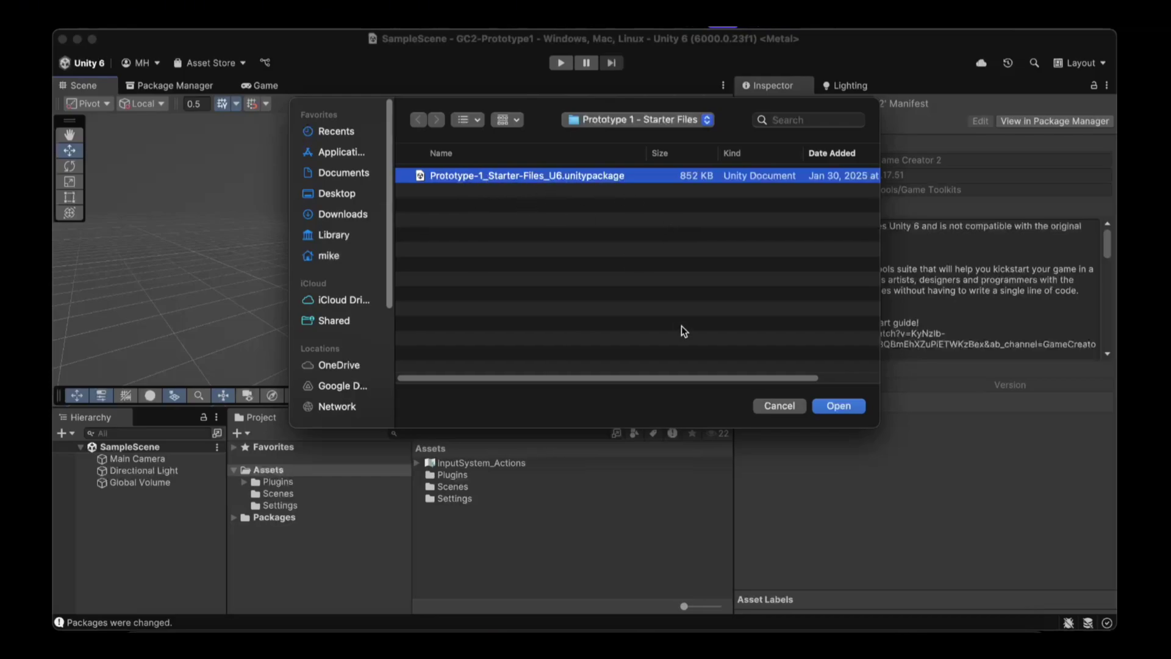
pyautogui.click(838, 406)
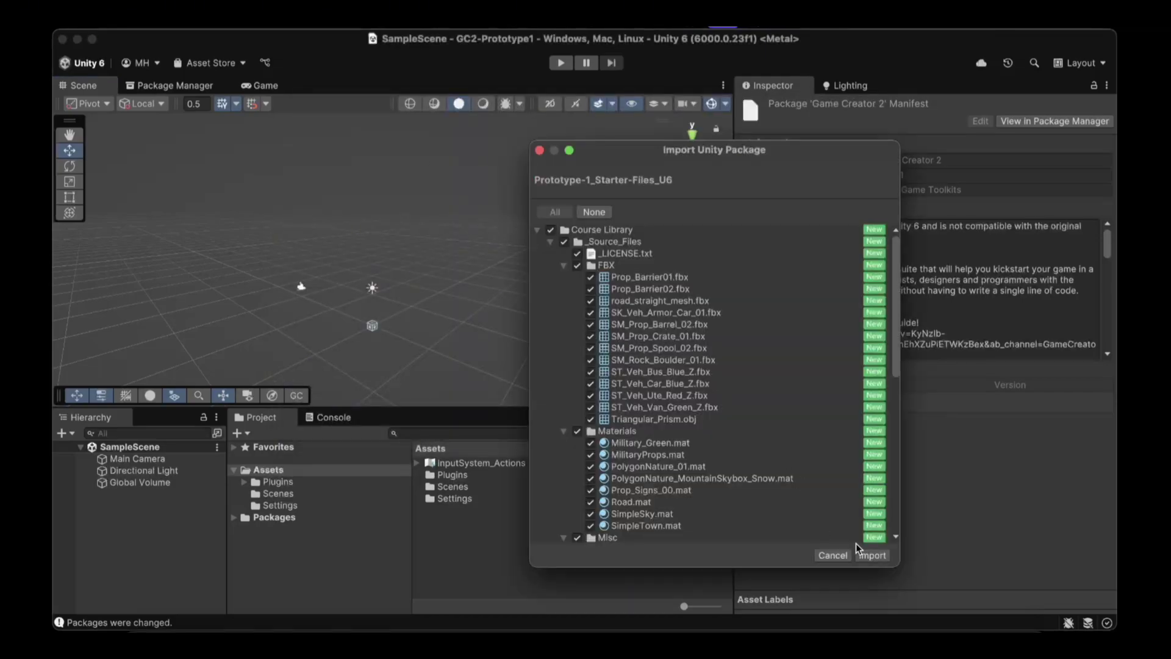
pyautogui.click(871, 556)
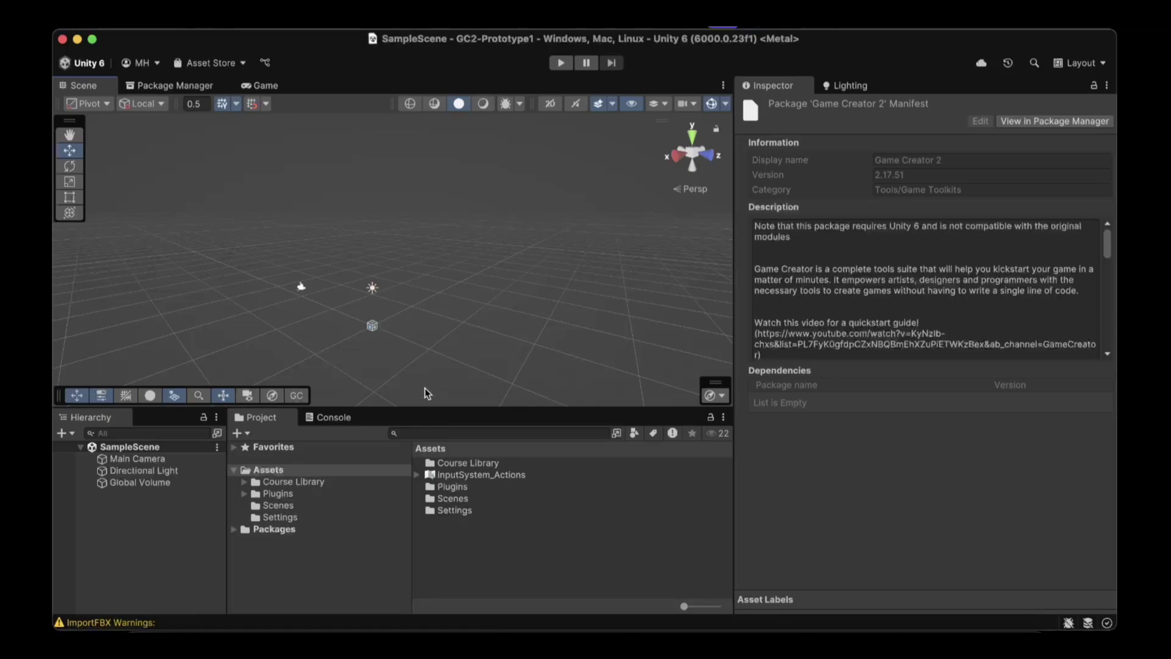
# - Enlarge the Project panel and expand Course Library to browse its Ground and _Source_Files folders
pyautogui.moveTo(408, 405); pyautogui.dragTo(407, 318)
pyautogui.click(269, 394)
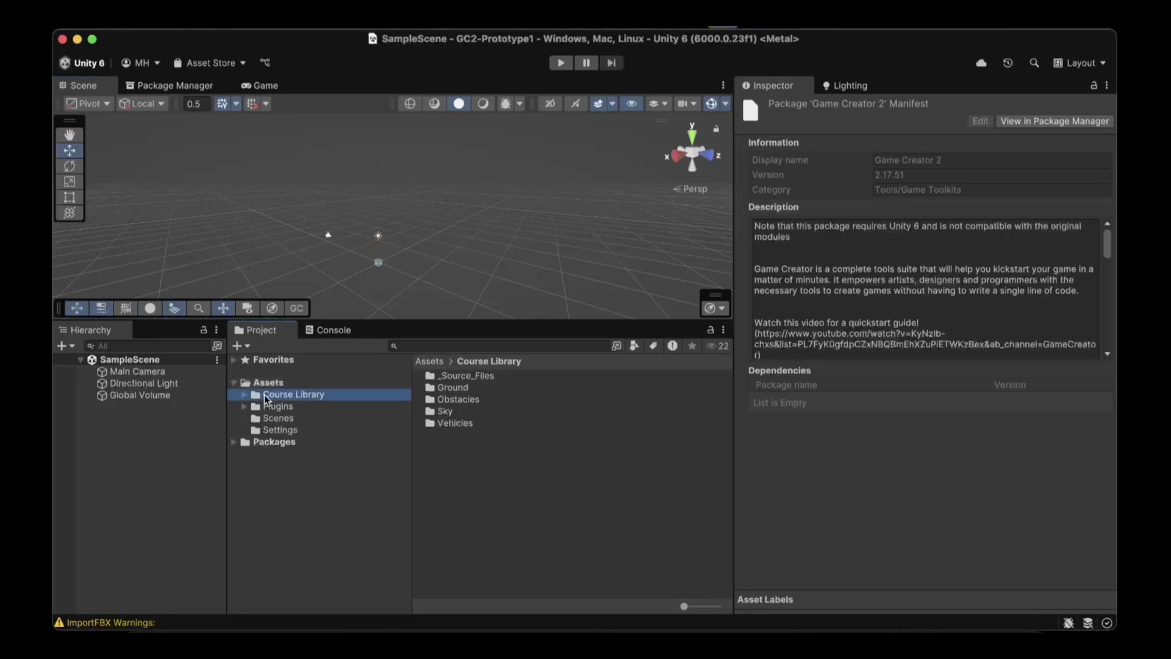
pyautogui.click(244, 395)
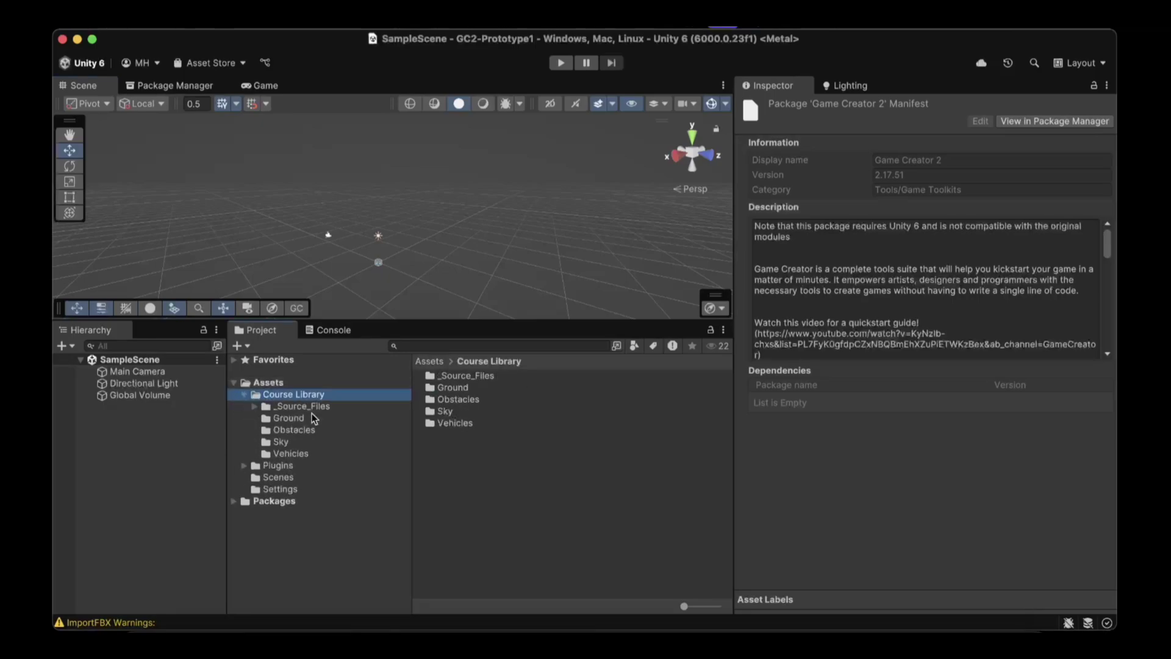
pyautogui.click(285, 419)
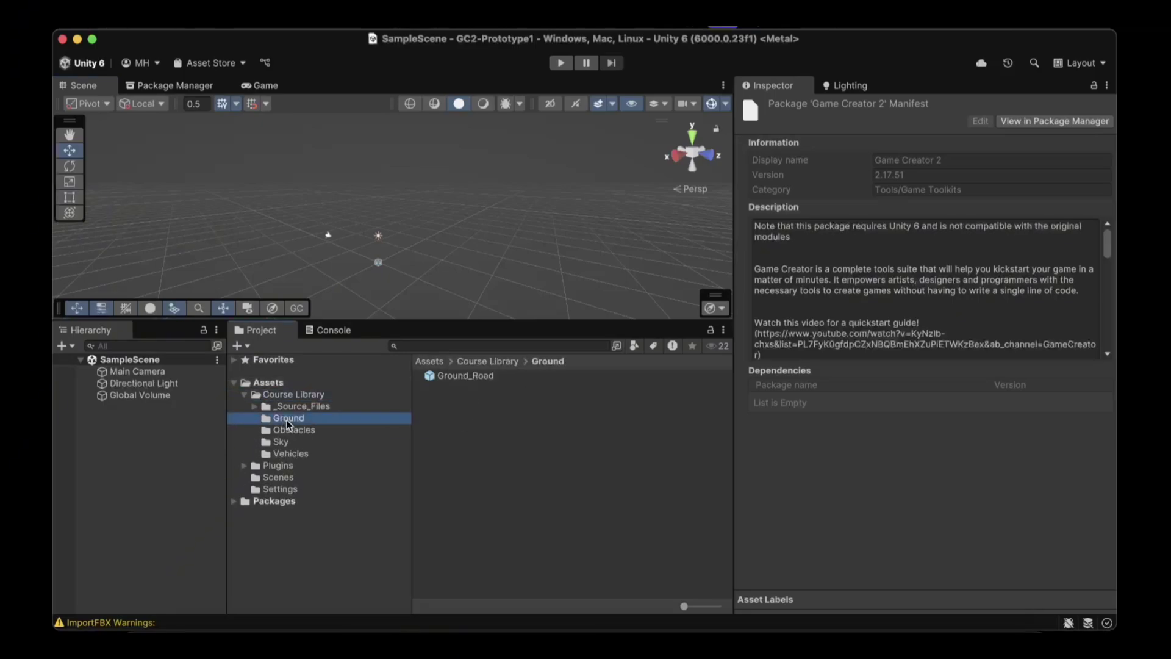
pyautogui.click(294, 408)
pyautogui.click(292, 419)
pyautogui.click(295, 408)
pyautogui.click(298, 418)
# - Inspect the Obstacles prefabs Prop_Spool_02 and SM_Rock_Boulder_01, rotating their previews
pyautogui.click(295, 429)
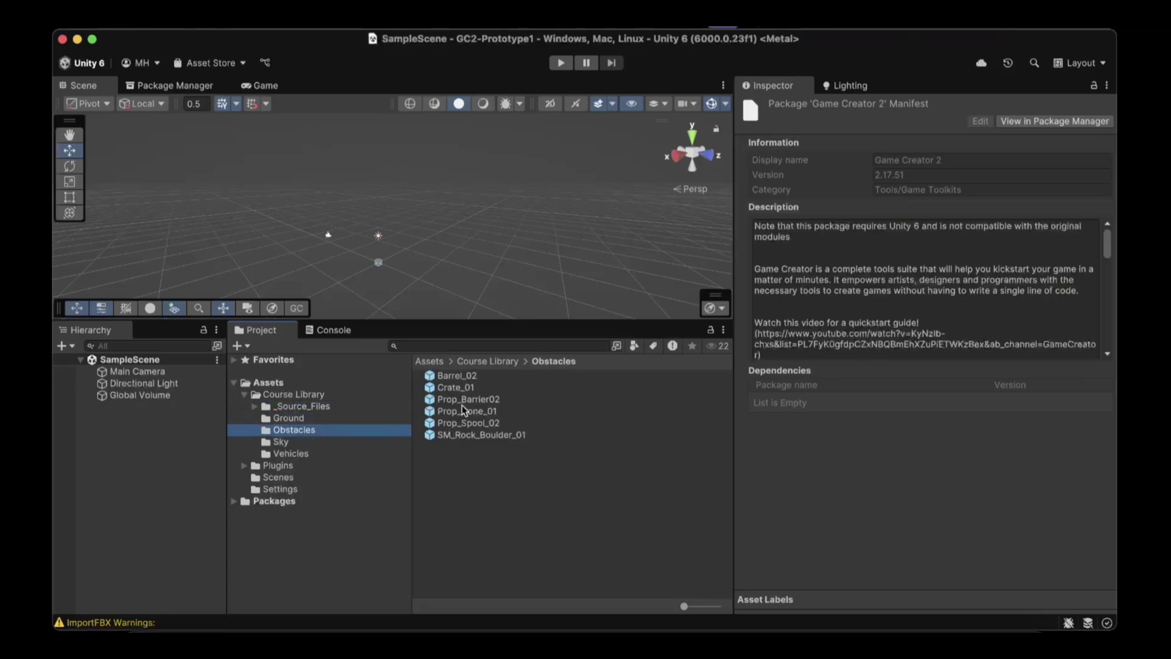
pyautogui.click(470, 425)
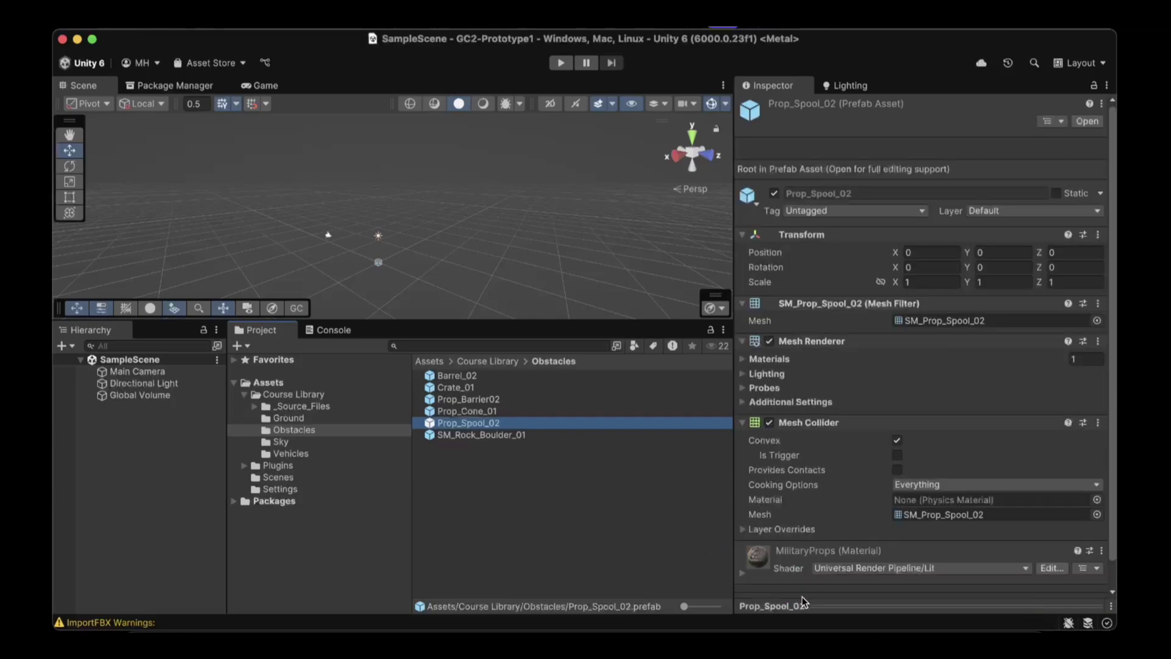
pyautogui.click(802, 602)
pyautogui.moveTo(901, 514); pyautogui.dragTo(871, 500)
pyautogui.click(462, 434)
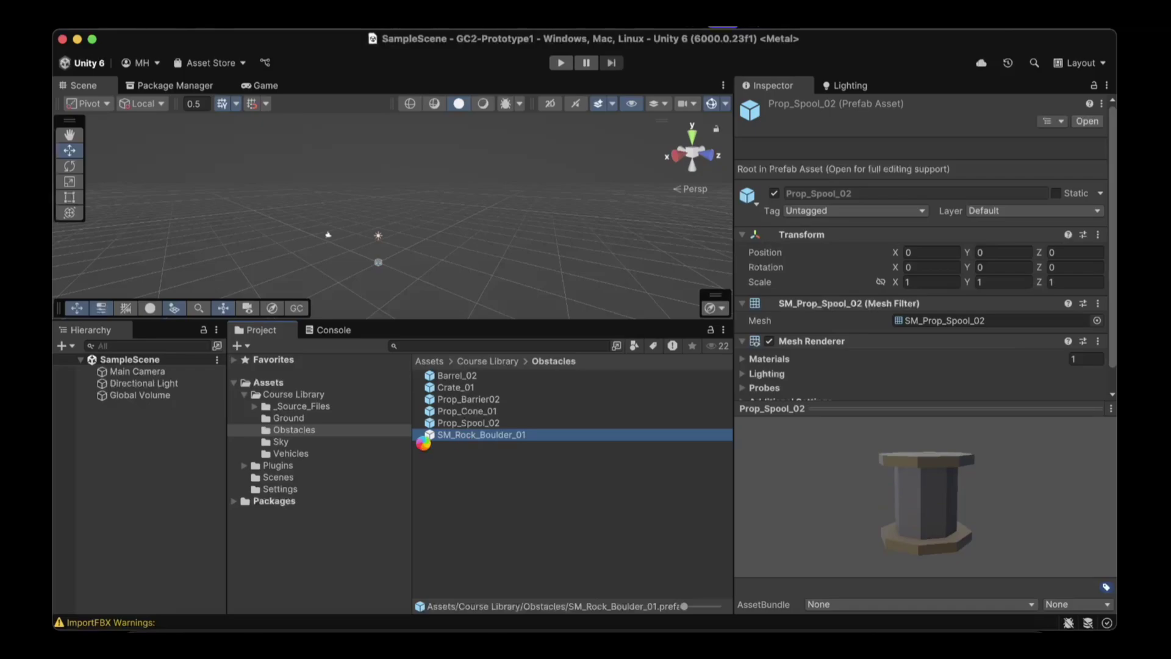
pyautogui.click(480, 462)
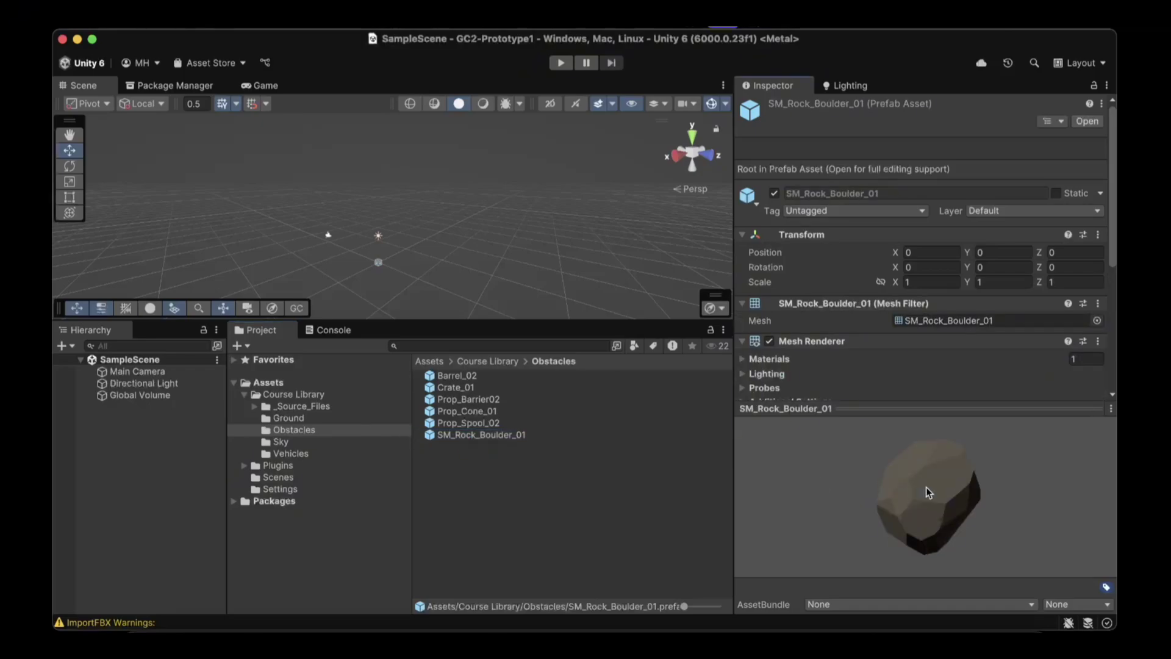
pyautogui.moveTo(926, 487); pyautogui.dragTo(918, 494)
# - Inspect the Vehicles prefabs Veh_Bus_Blue_Z and the red Veh_Ute_Red_Z
pyautogui.click(278, 451)
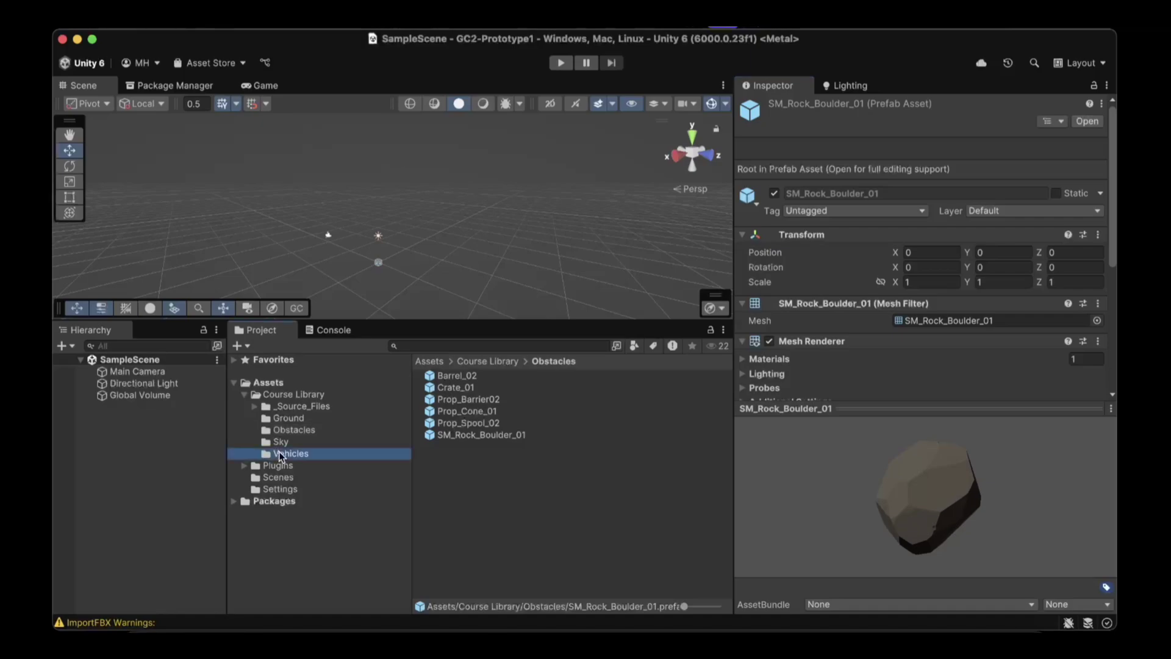
pyautogui.click(477, 390)
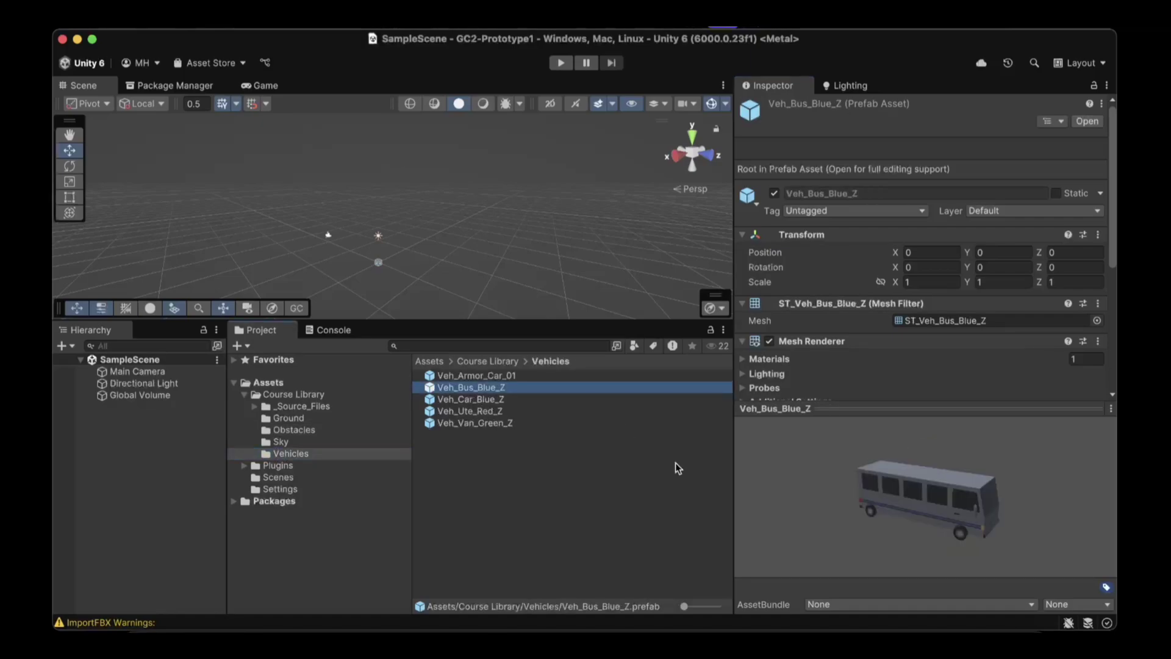
pyautogui.moveTo(901, 501); pyautogui.dragTo(811, 497)
pyautogui.click(488, 408)
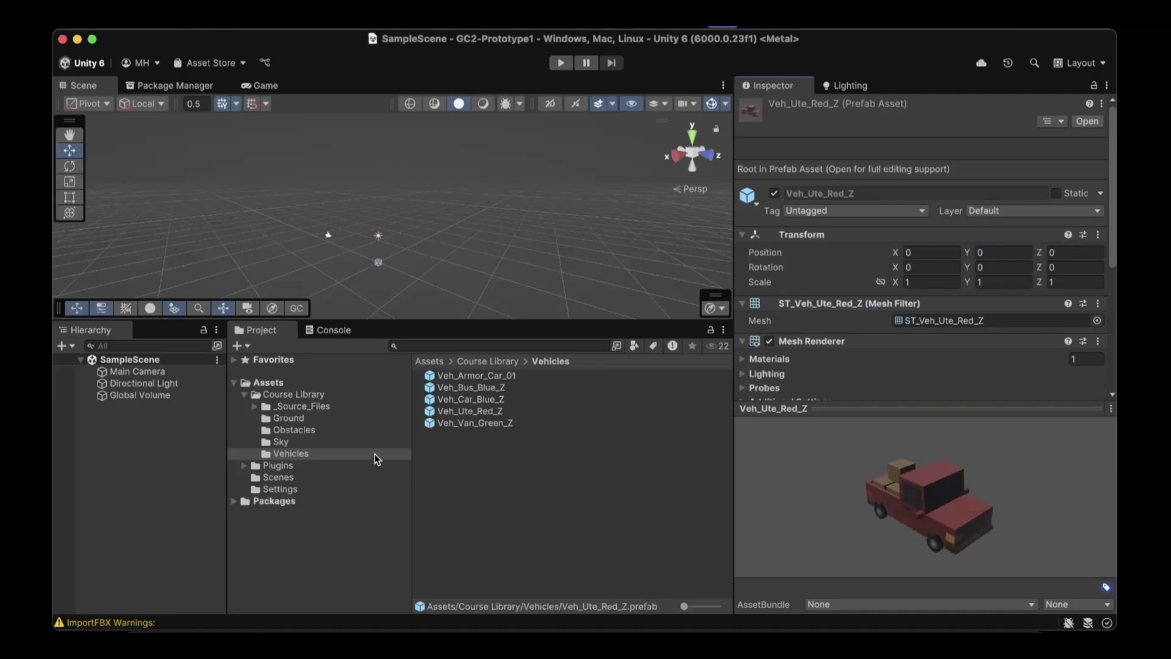
# - Read the _LICENSE file in Course Library's _Source_Files folder
pyautogui.click(284, 394)
pyautogui.click(303, 407)
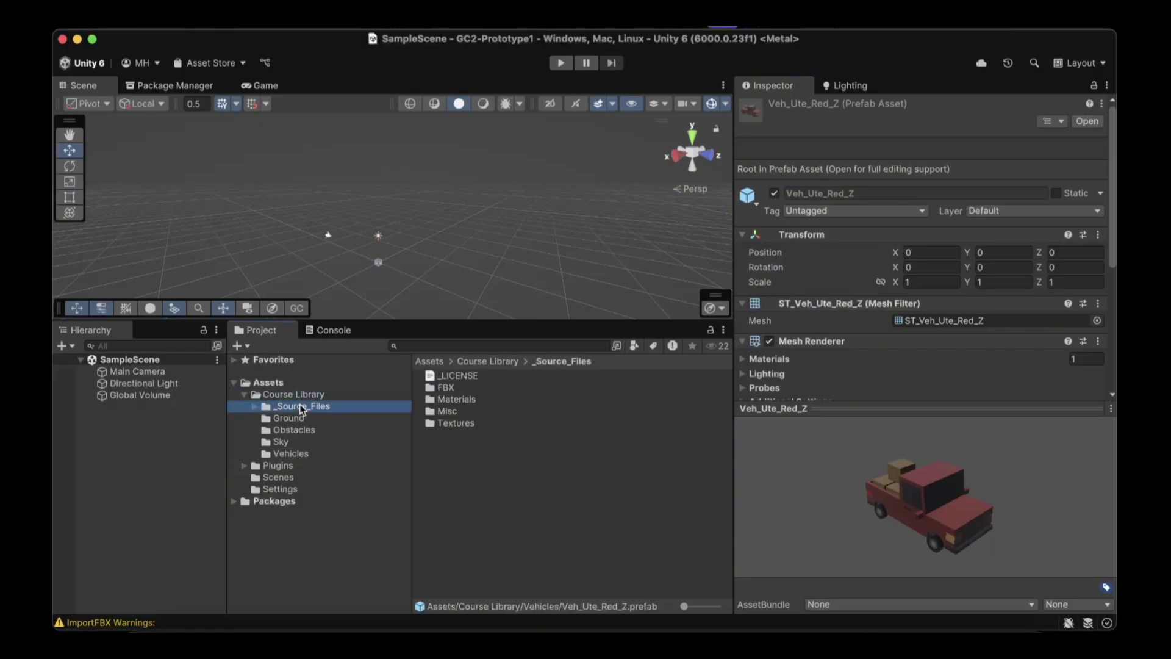
pyautogui.click(449, 376)
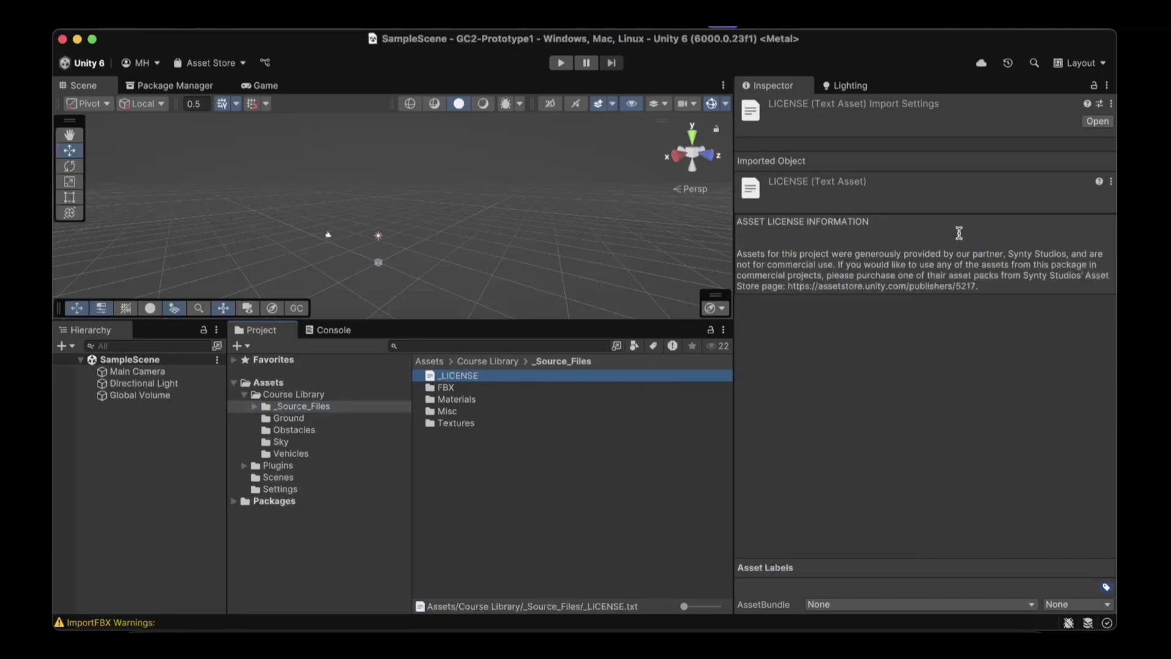
pyautogui.click(1009, 253)
pyautogui.click(1064, 253)
pyautogui.click(1064, 253)
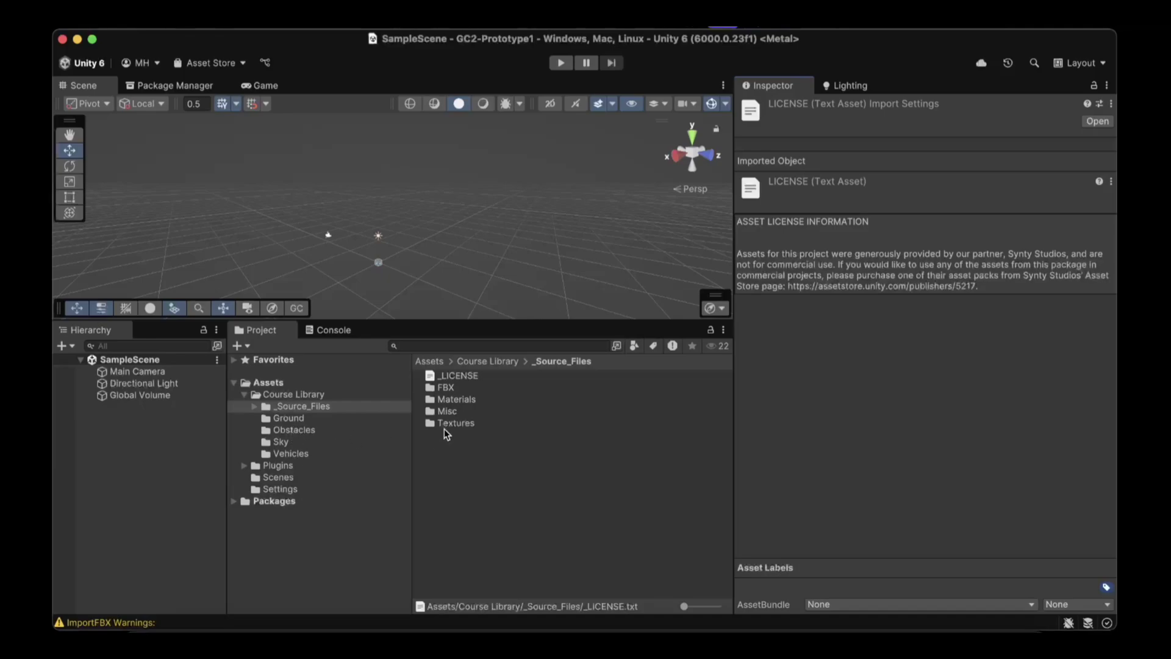
# - Inspect the Veh_Van_Green_Z and Veh_Ute_Red_Z vehicle prefabs, rotating the van preview
pyautogui.click(283, 452)
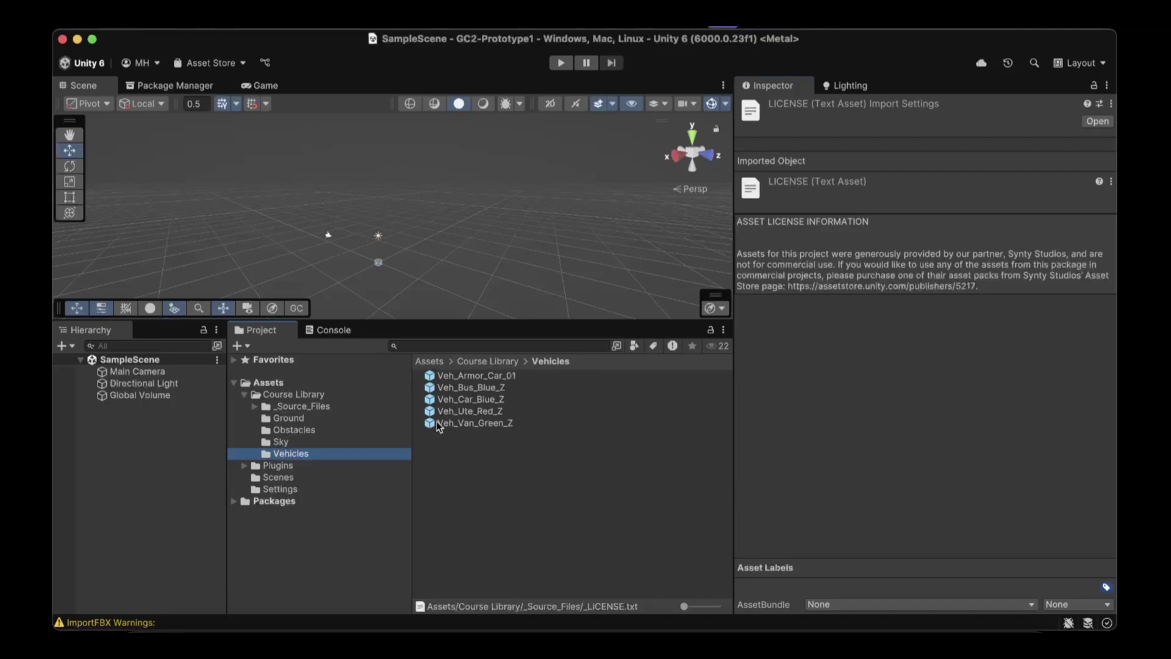
pyautogui.click(479, 423)
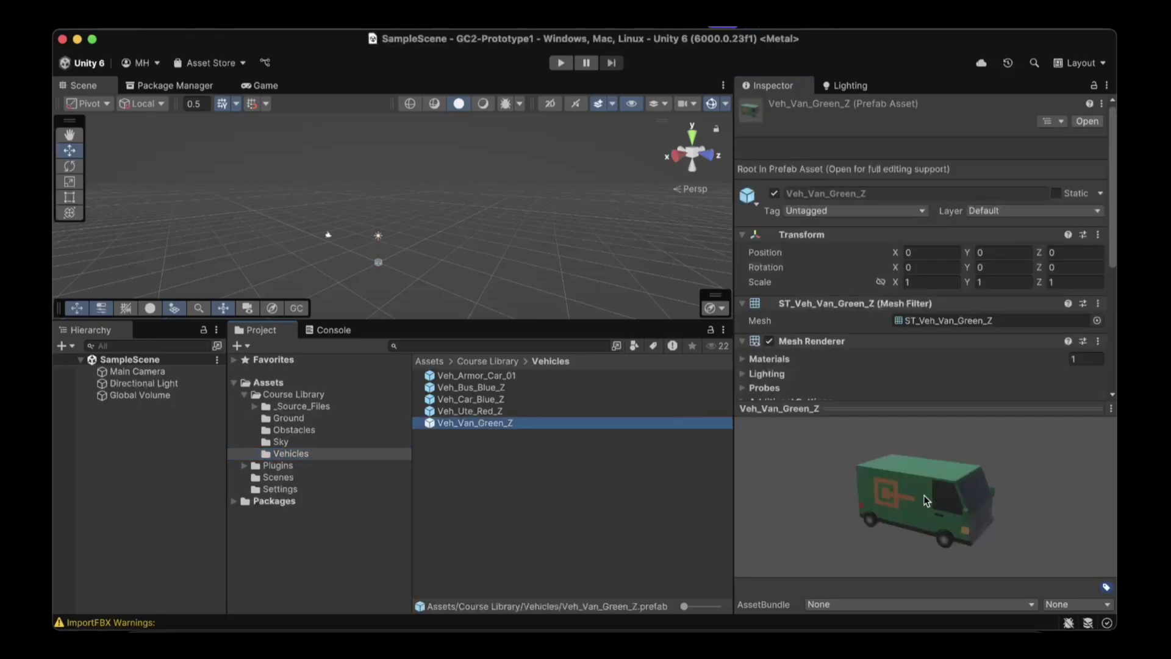
pyautogui.moveTo(924, 495); pyautogui.dragTo(902, 524)
pyautogui.click(479, 412)
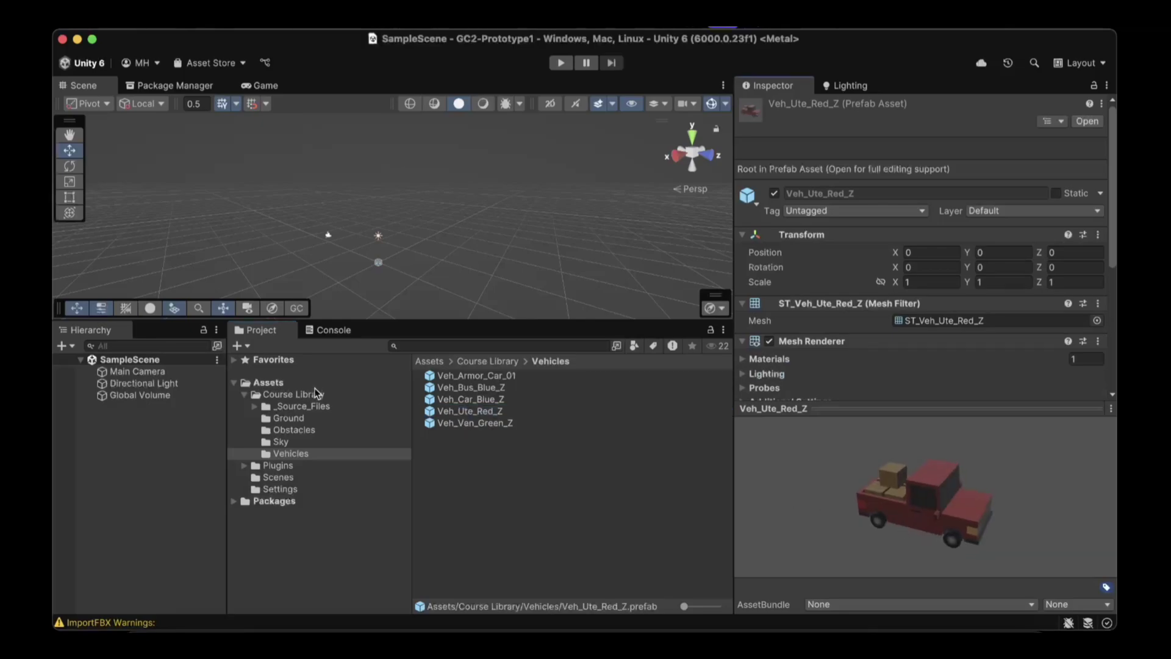
# - Inspect the SkyDome and MountainSkybox sky prefabs, rotating their previews
pyautogui.click(277, 441)
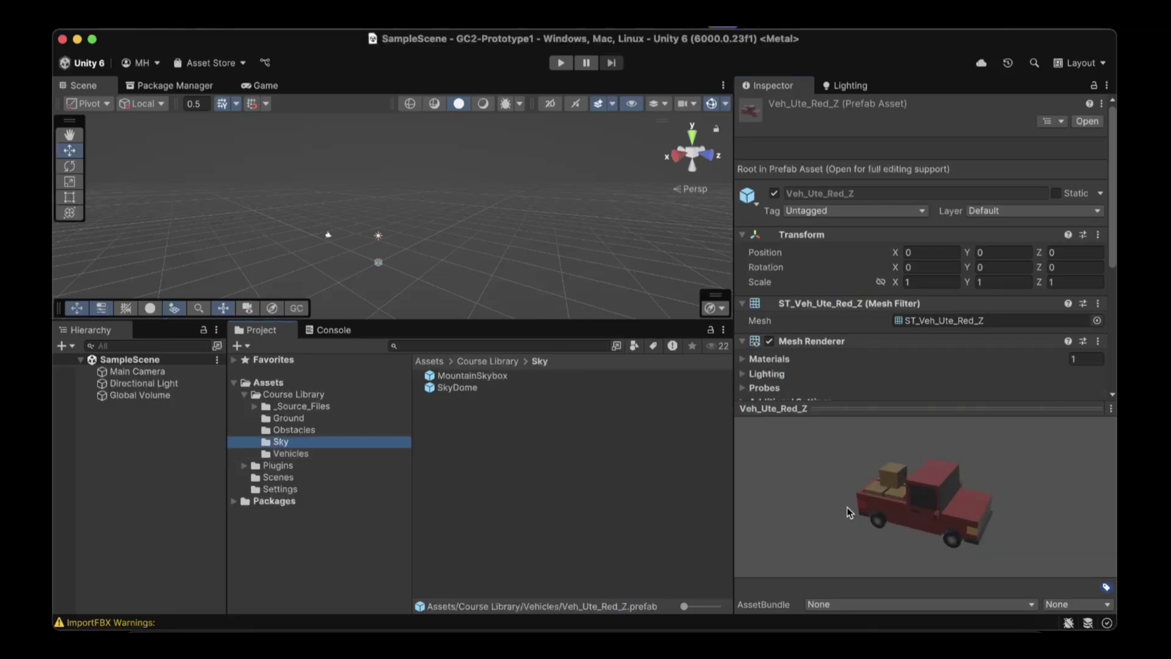
pyautogui.click(507, 387)
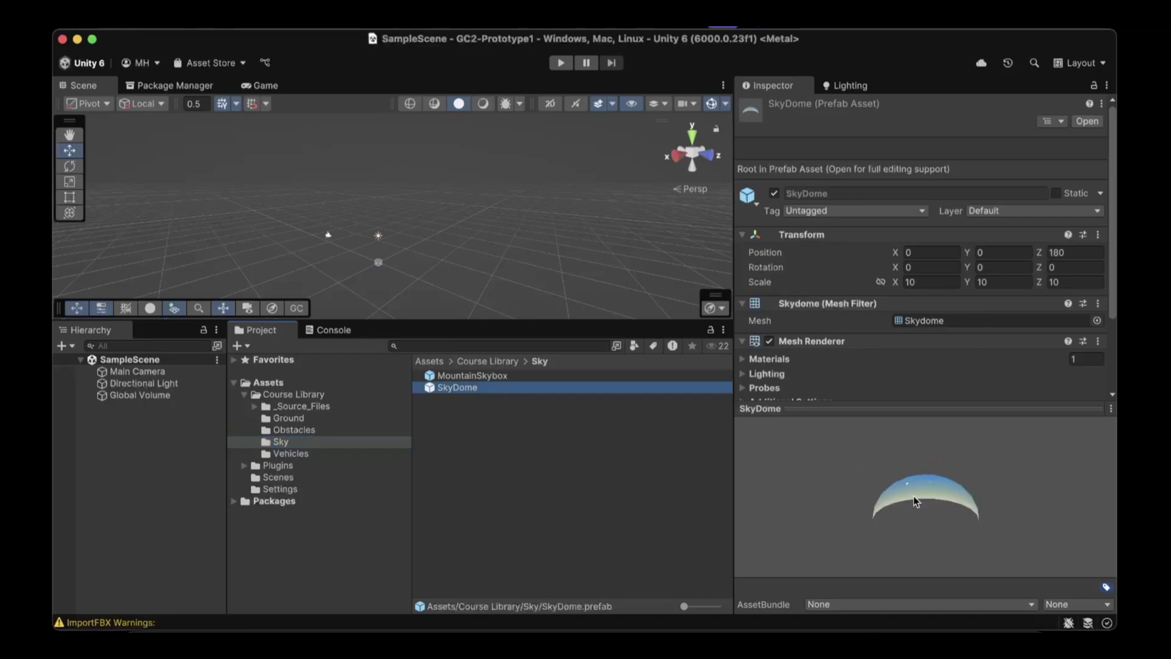
pyautogui.moveTo(913, 496); pyautogui.dragTo(813, 440)
pyautogui.click(455, 376)
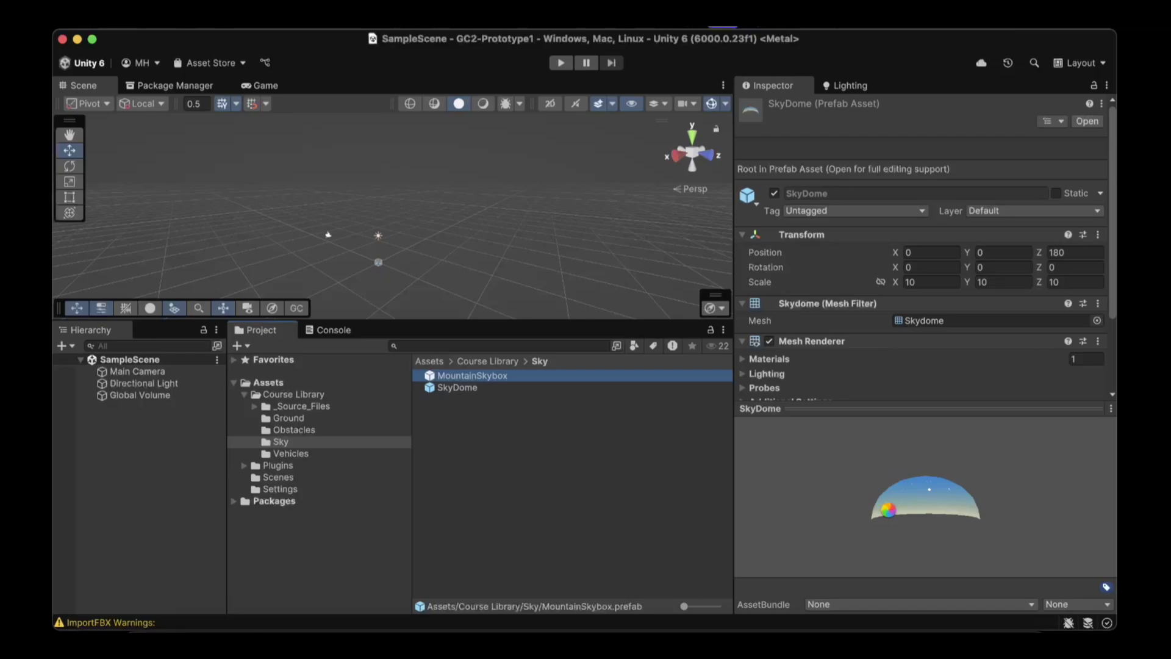
pyautogui.moveTo(887, 514)
pyautogui.mouseDown()
pyautogui.moveTo(878, 503)
pyautogui.moveTo(867, 518)
pyautogui.mouseUp()
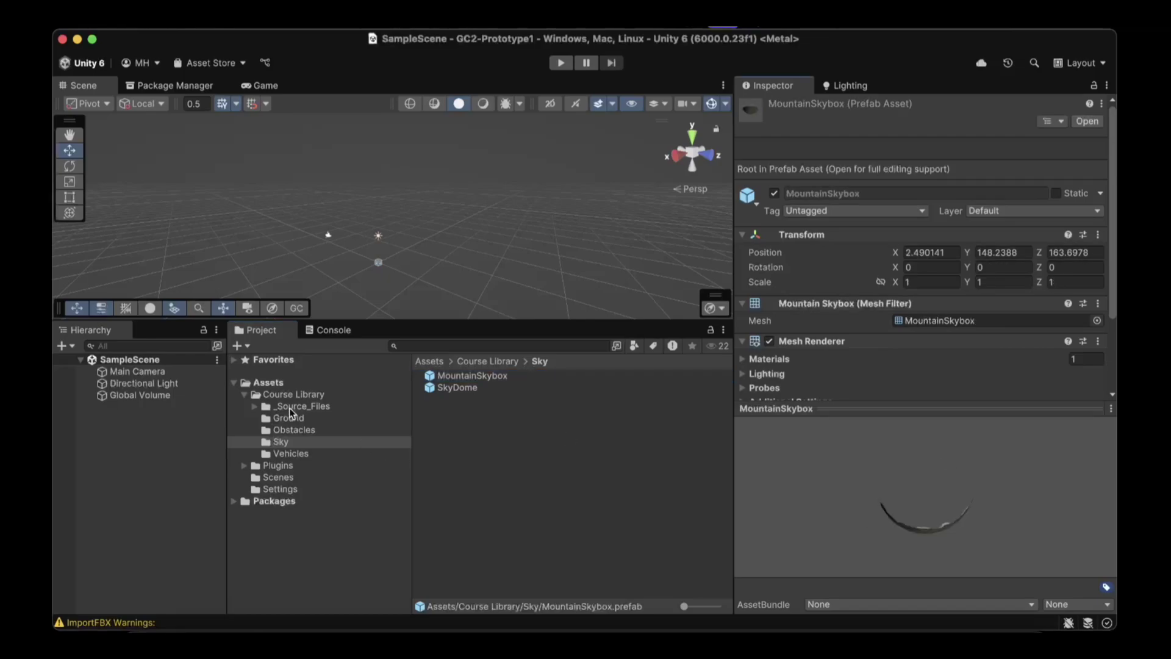
# - Inspect the Ground_Road prefab in the Ground folder and rotate its preview
pyautogui.click(283, 418)
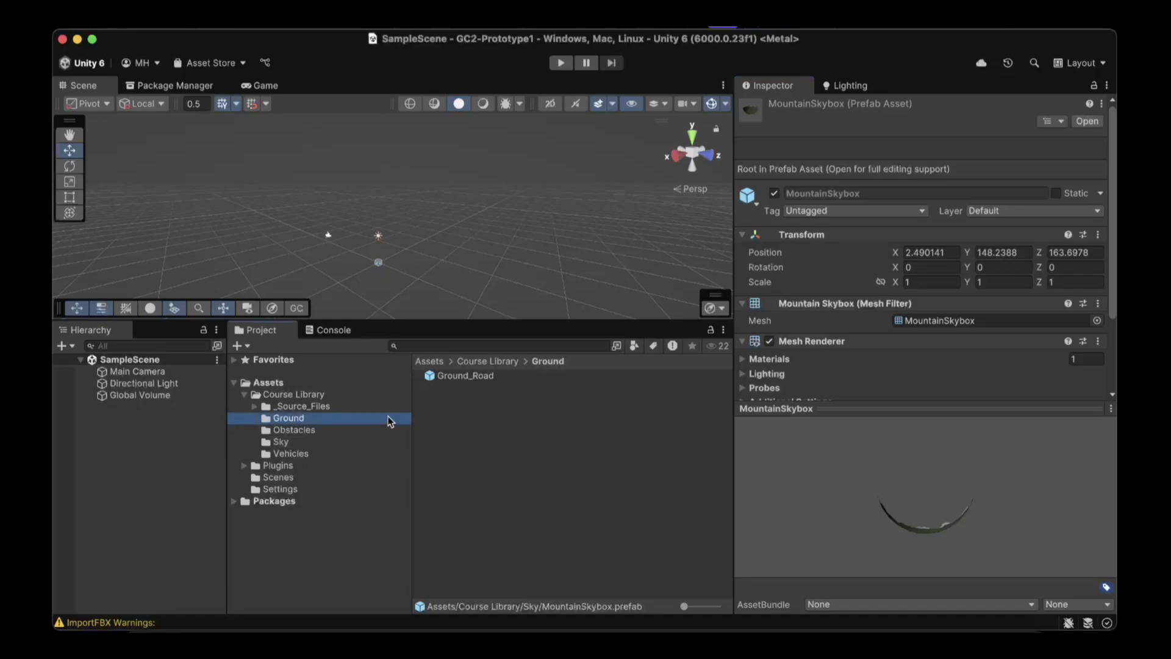
pyautogui.click(462, 375)
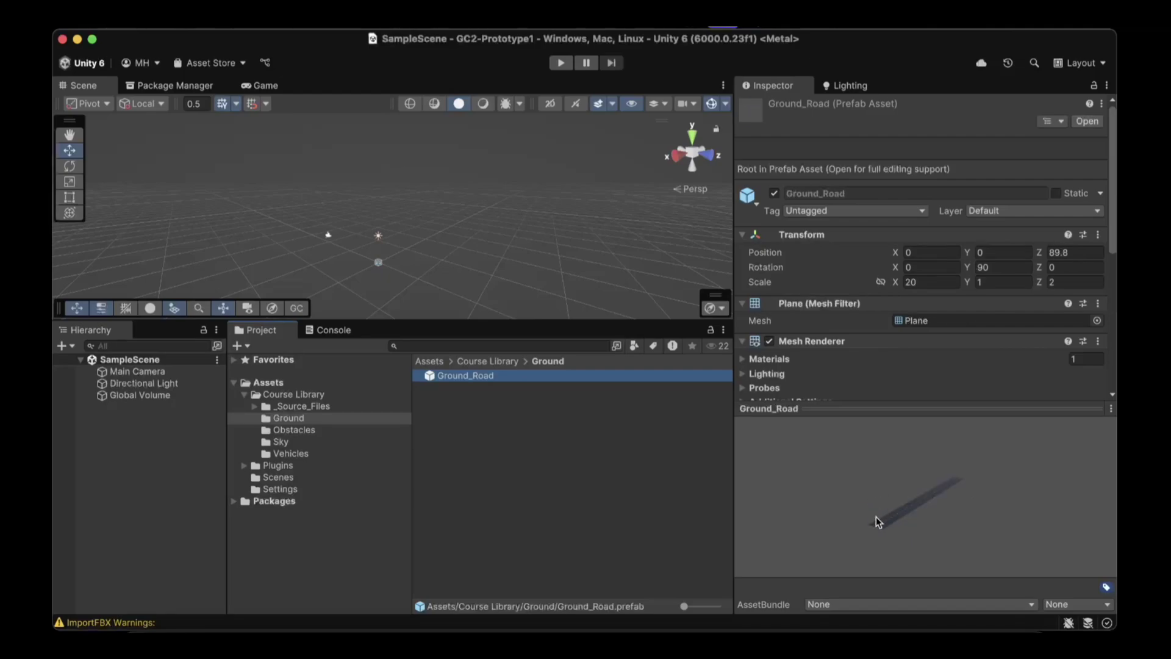
pyautogui.moveTo(884, 511); pyautogui.dragTo(866, 539)
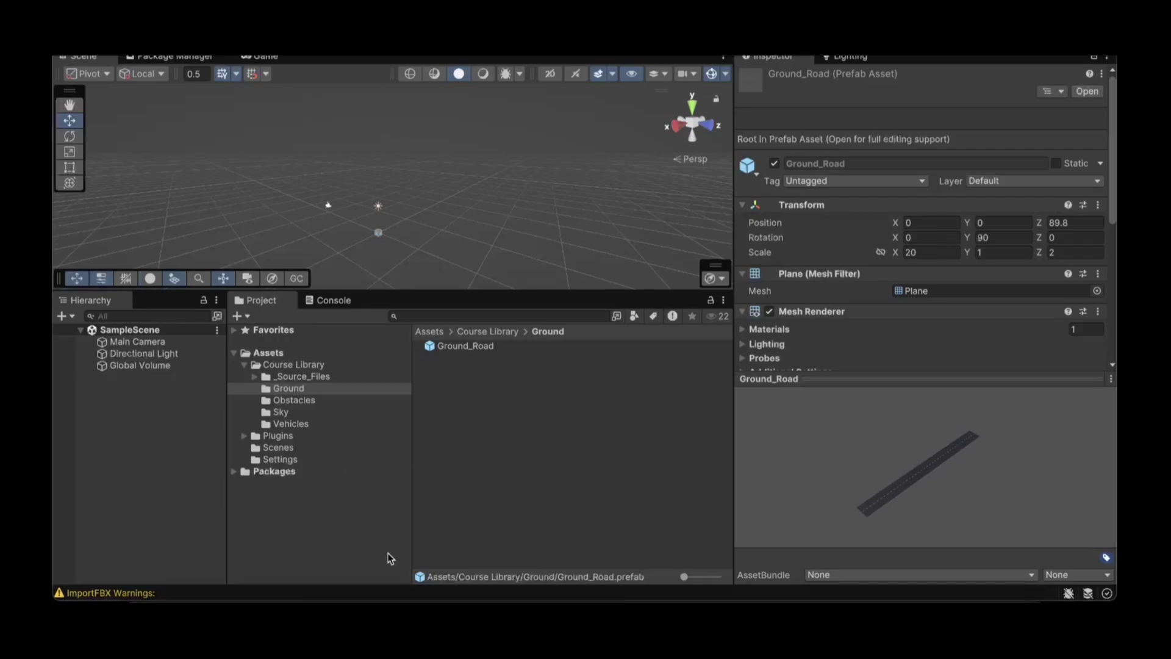
# - Open Lesson 1.1's step 2, 'Import assets and open Prototype 1', and scroll to its numbered instructions
pyautogui.moveTo(455, 631)
pyautogui.click(455, 607)
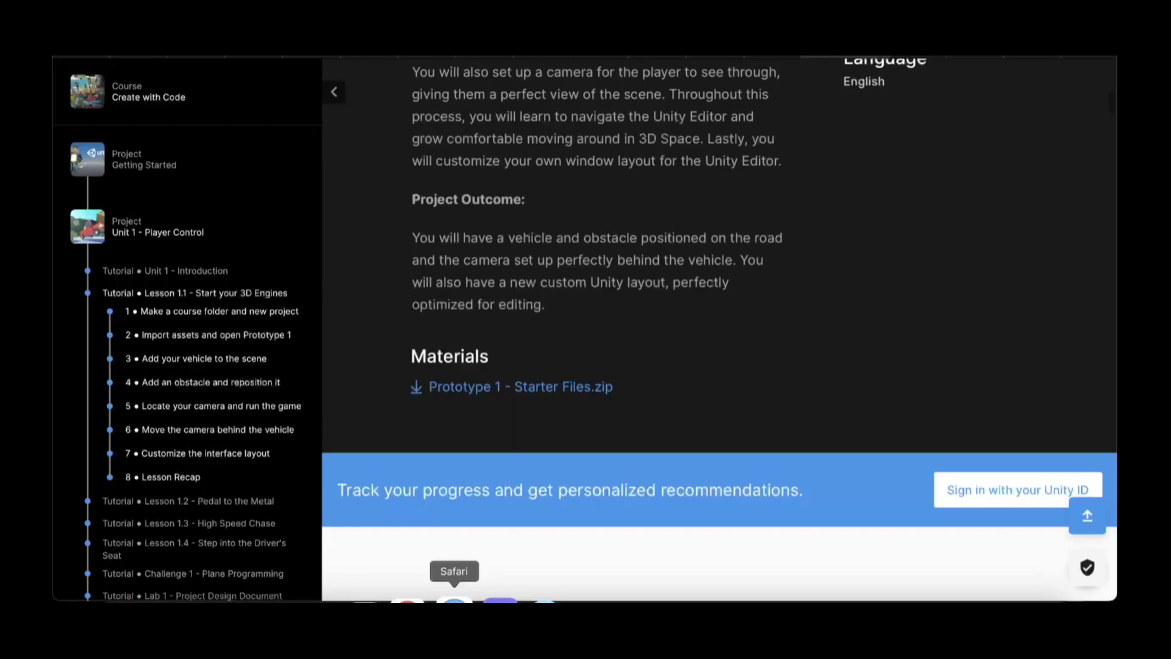
pyautogui.click(209, 336)
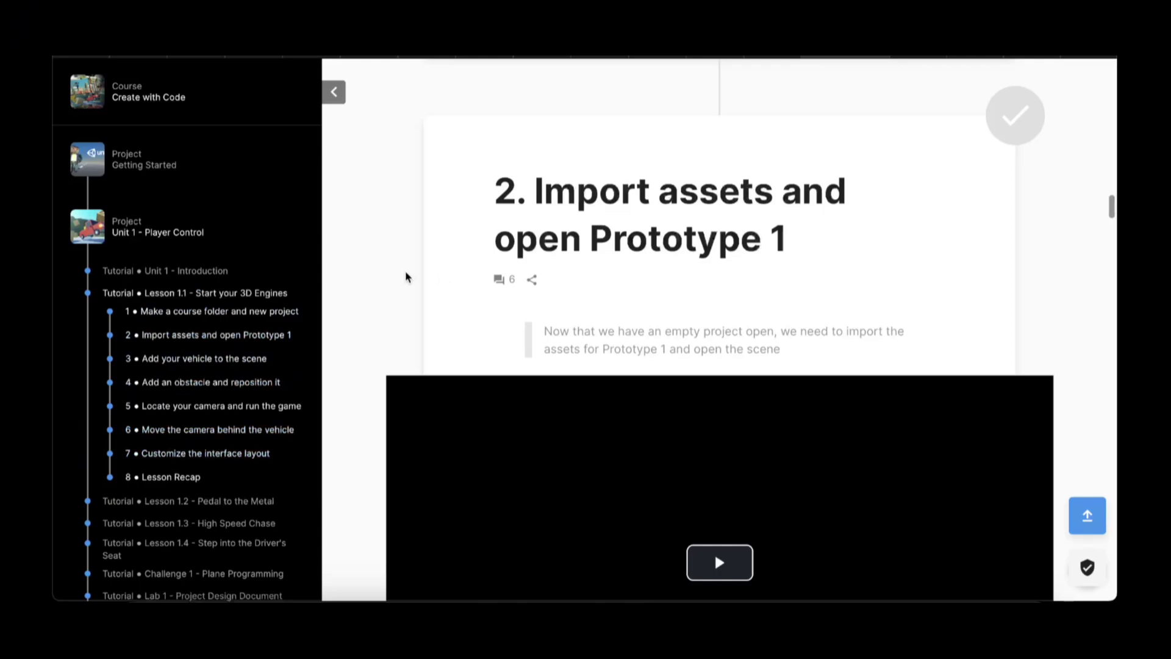
pyautogui.scroll(-1, 406, 276)
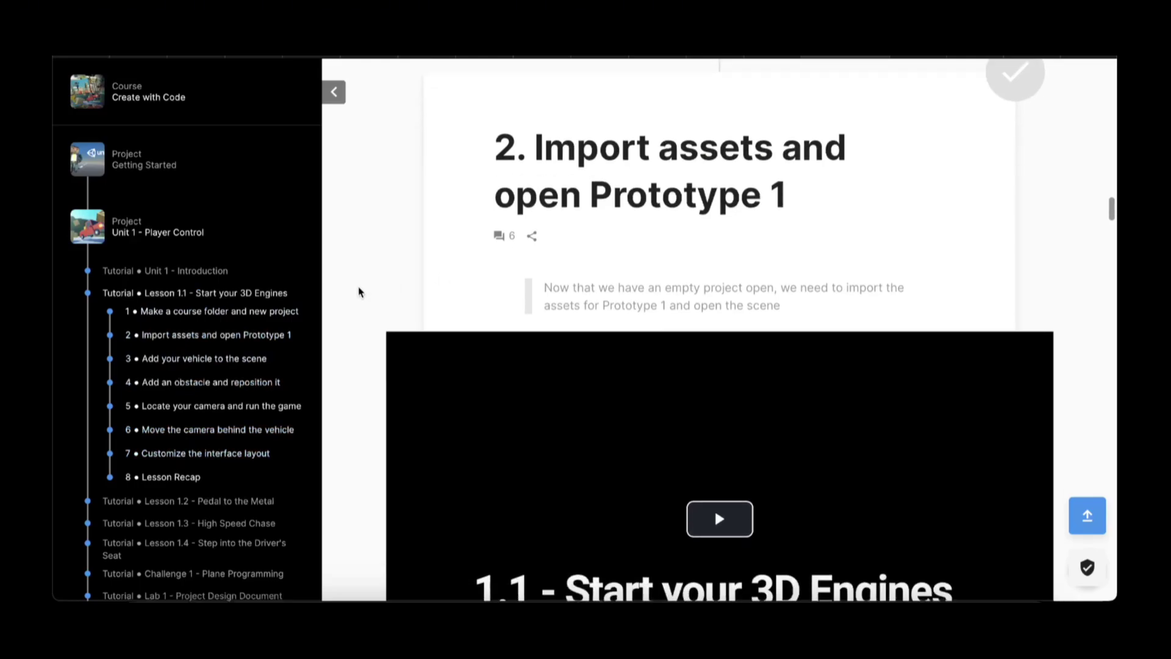
pyautogui.scroll(-5, 350, 298)
pyautogui.scroll(-3, 350, 299)
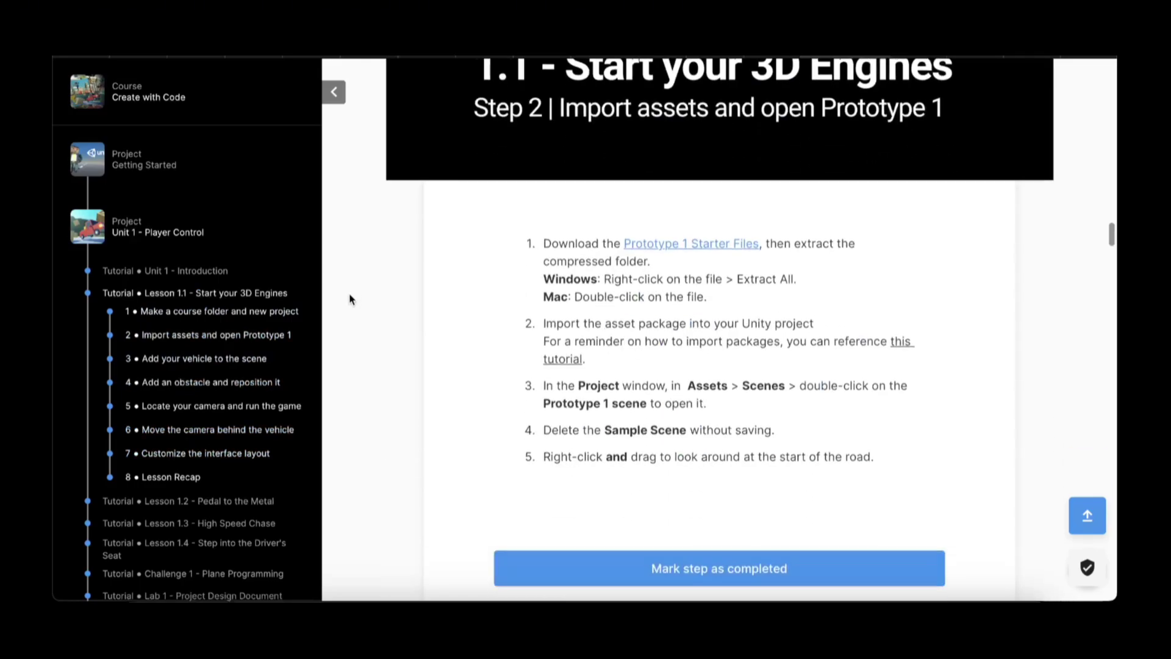
pyautogui.scroll(-1, 350, 299)
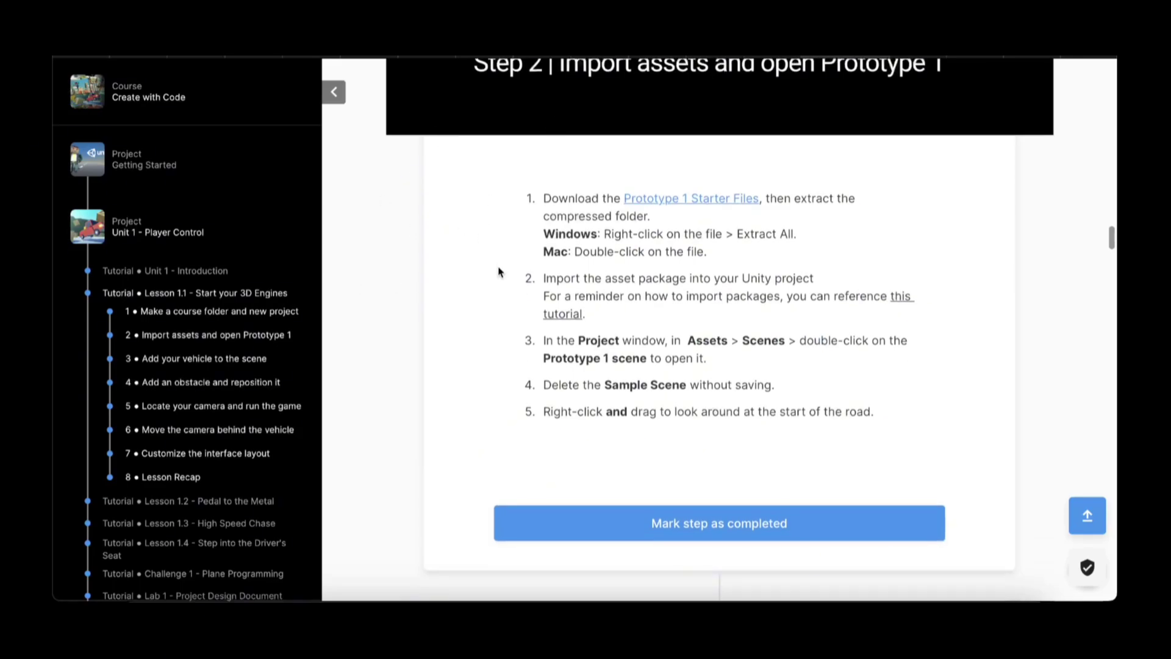
pyautogui.scroll(-1, 499, 272)
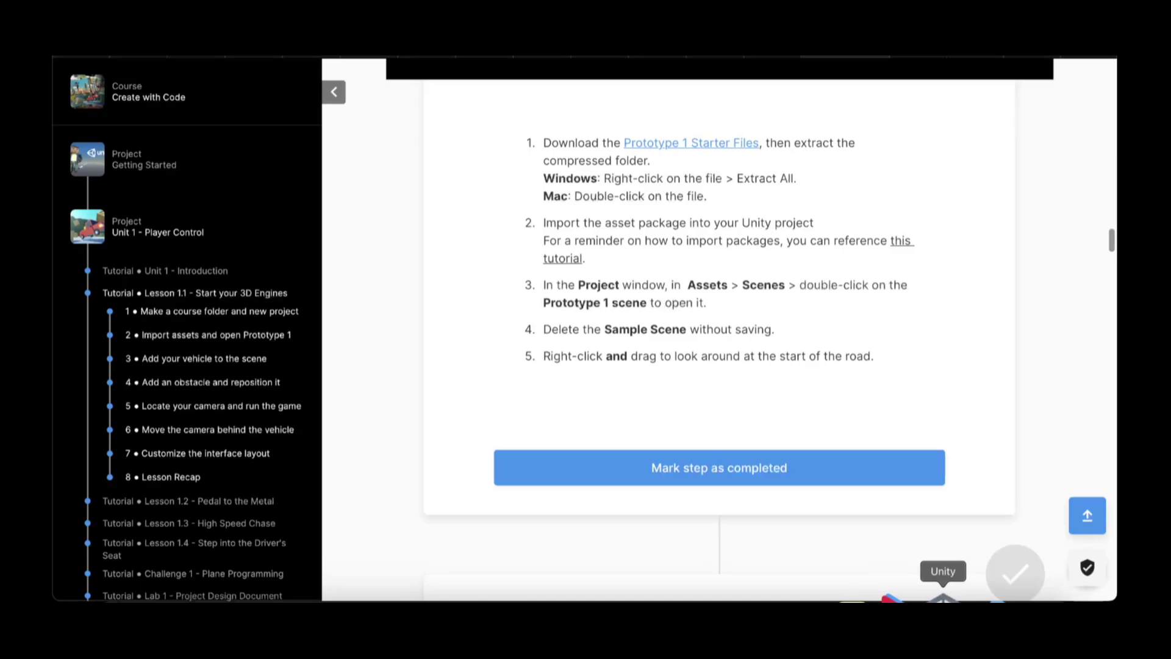
# - Open the Prototype 1 scene from Assets > Scenes and give the Scene view more height
pyautogui.click(941, 596)
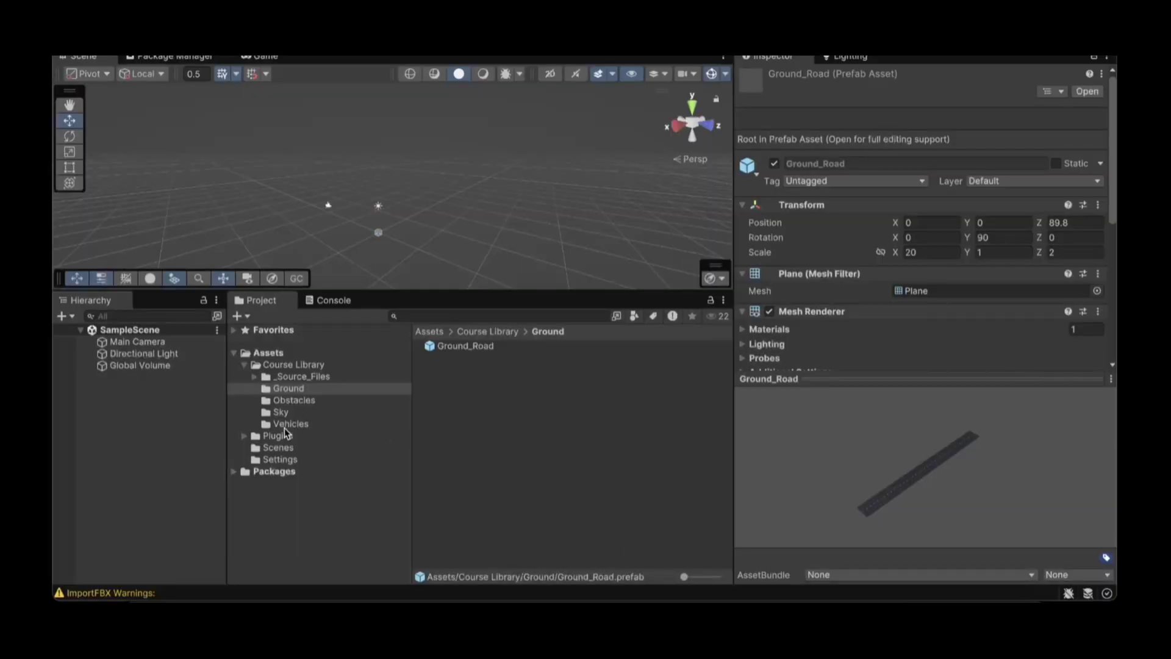
pyautogui.click(288, 449)
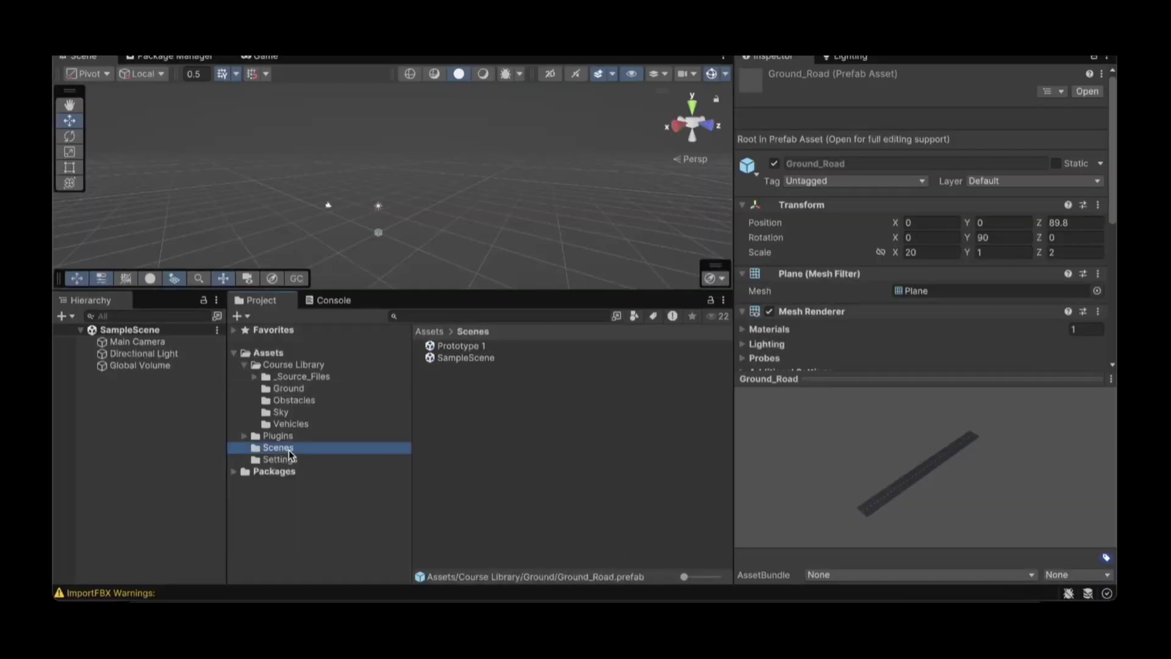
pyautogui.click(460, 347)
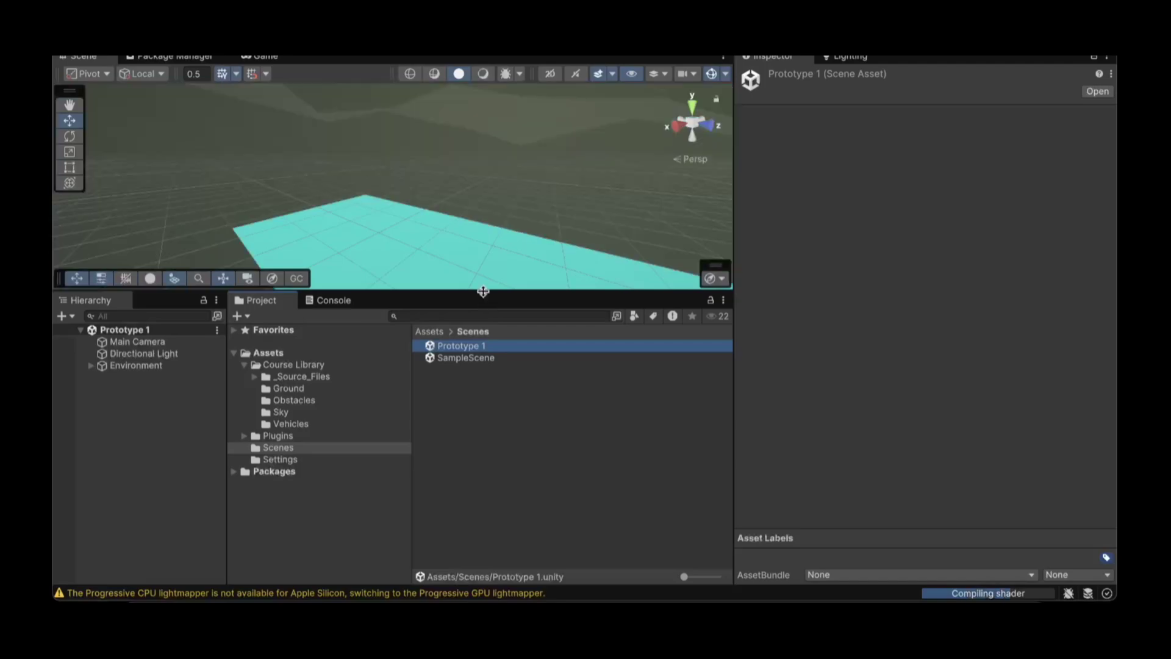
pyautogui.moveTo(483, 292); pyautogui.dragTo(481, 406)
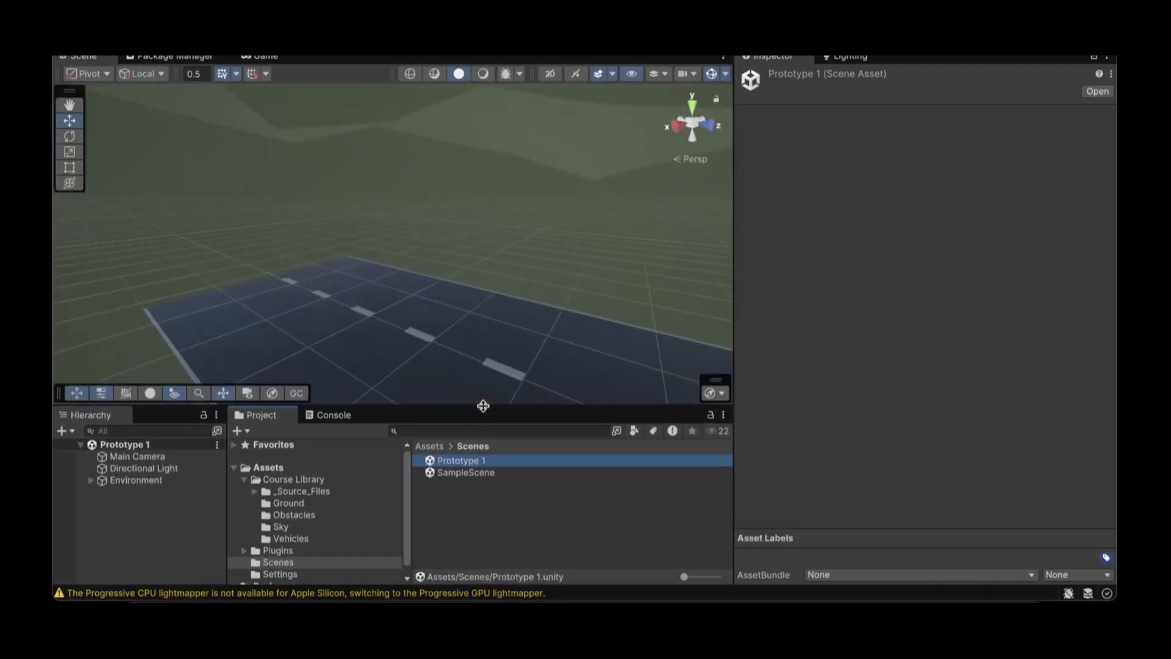
# - Permanently delete the unused SampleScene asset
pyautogui.click(480, 471)
pyautogui.rightClick(480, 472)
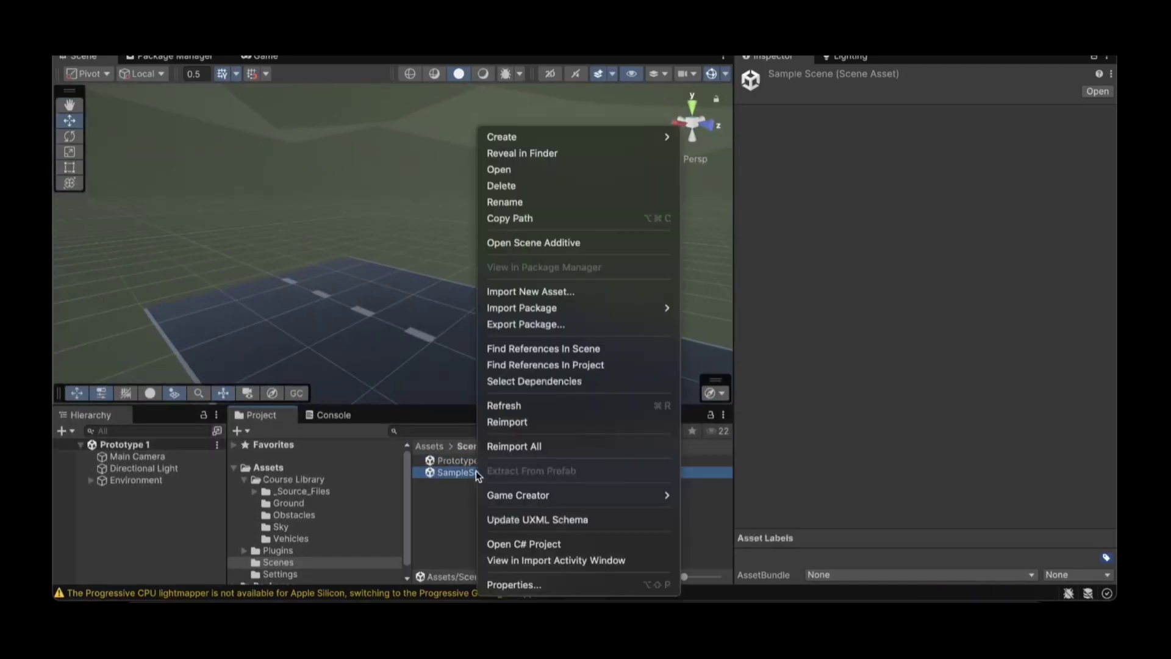
pyautogui.click(509, 186)
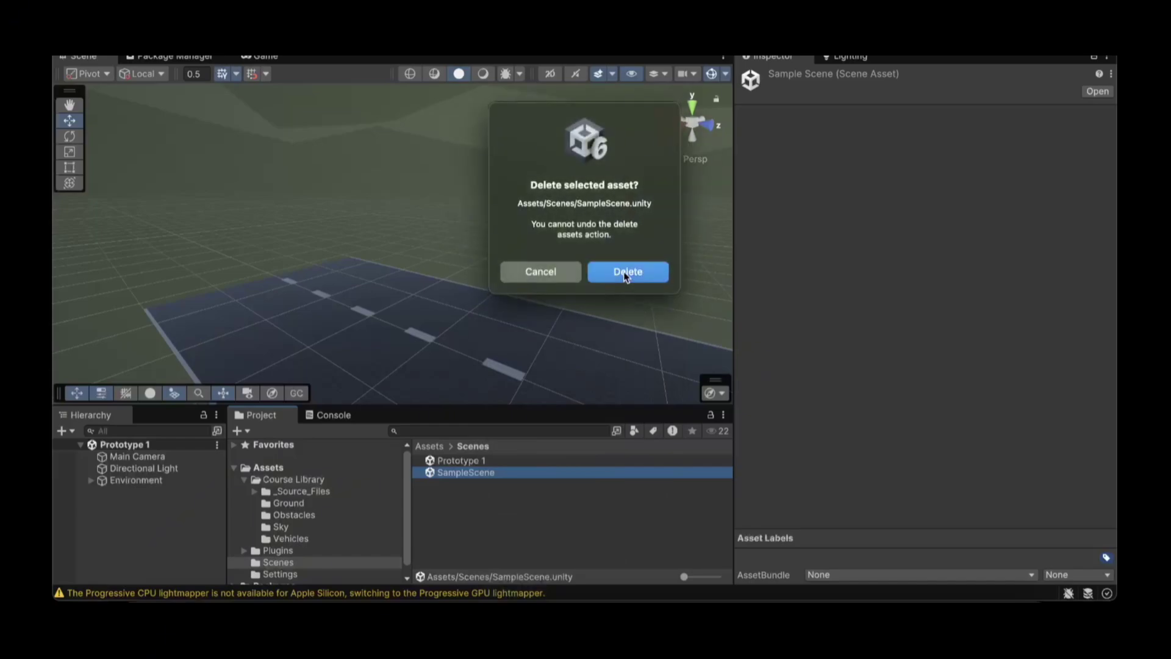
pyautogui.click(625, 273)
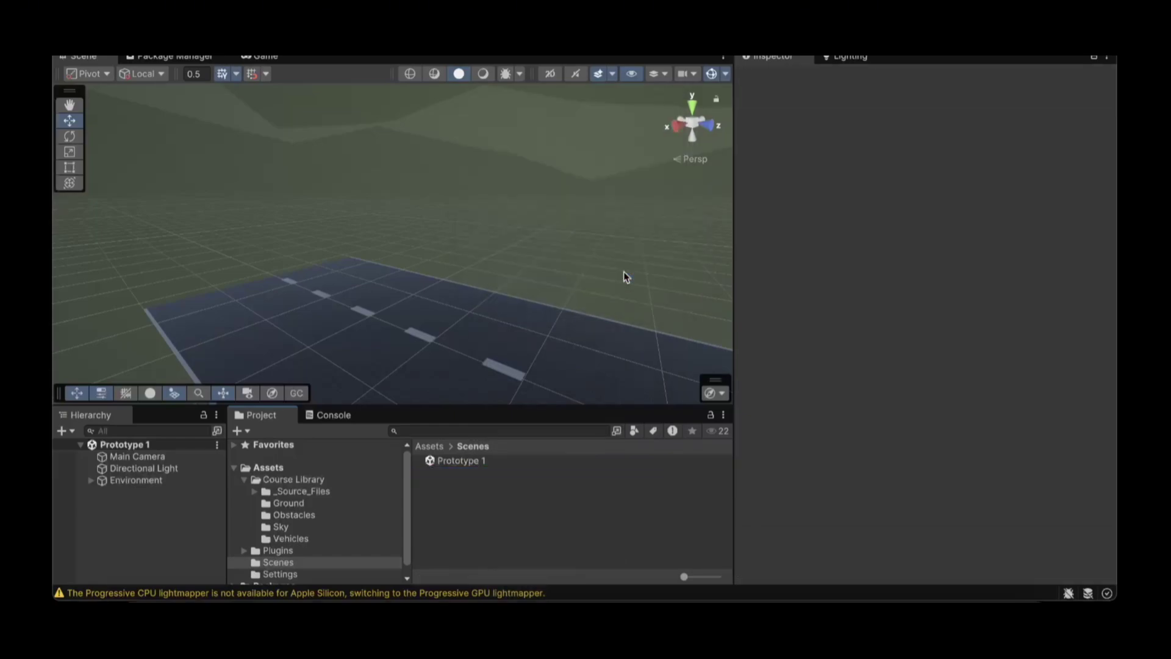
# - Turn the Scene view to look down the length of the road toward the mountains
pyautogui.click(462, 463)
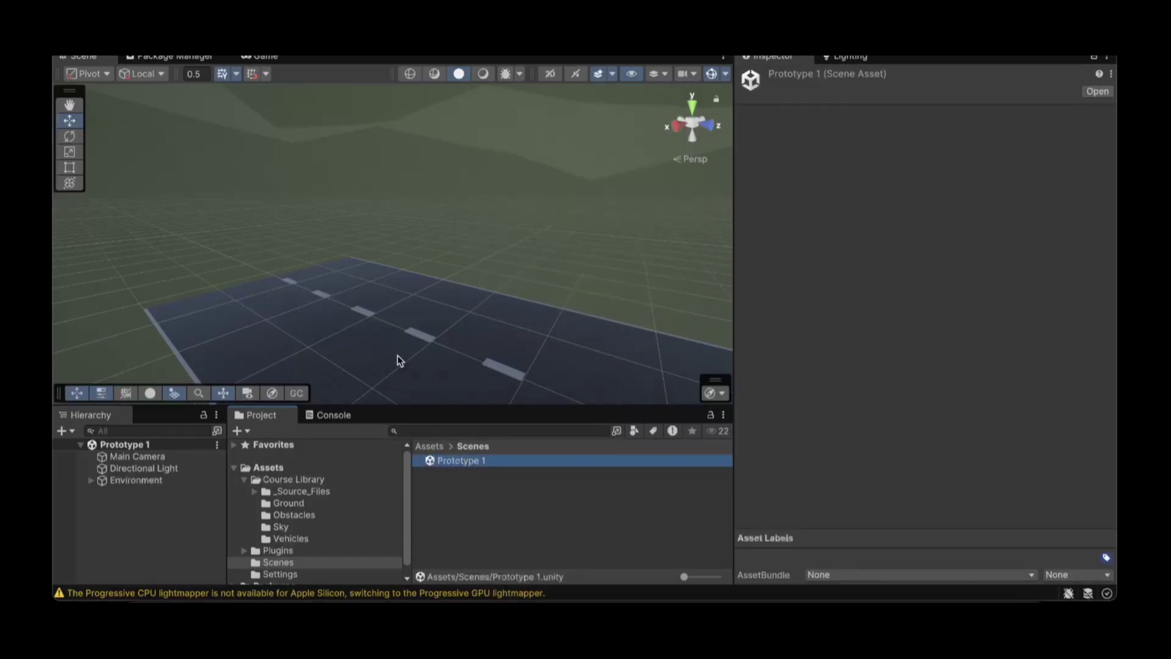
pyautogui.rightClick(400, 313)
pyautogui.click(382, 278)
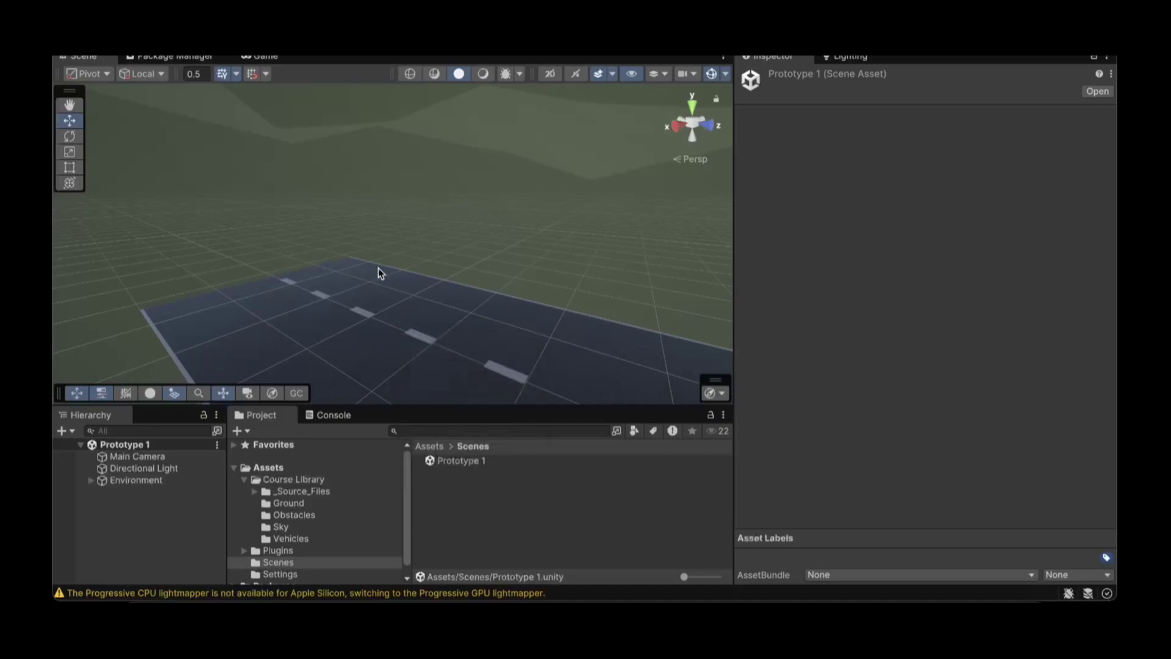
pyautogui.moveTo(393, 268); pyautogui.dragTo(552, 374, button='right')
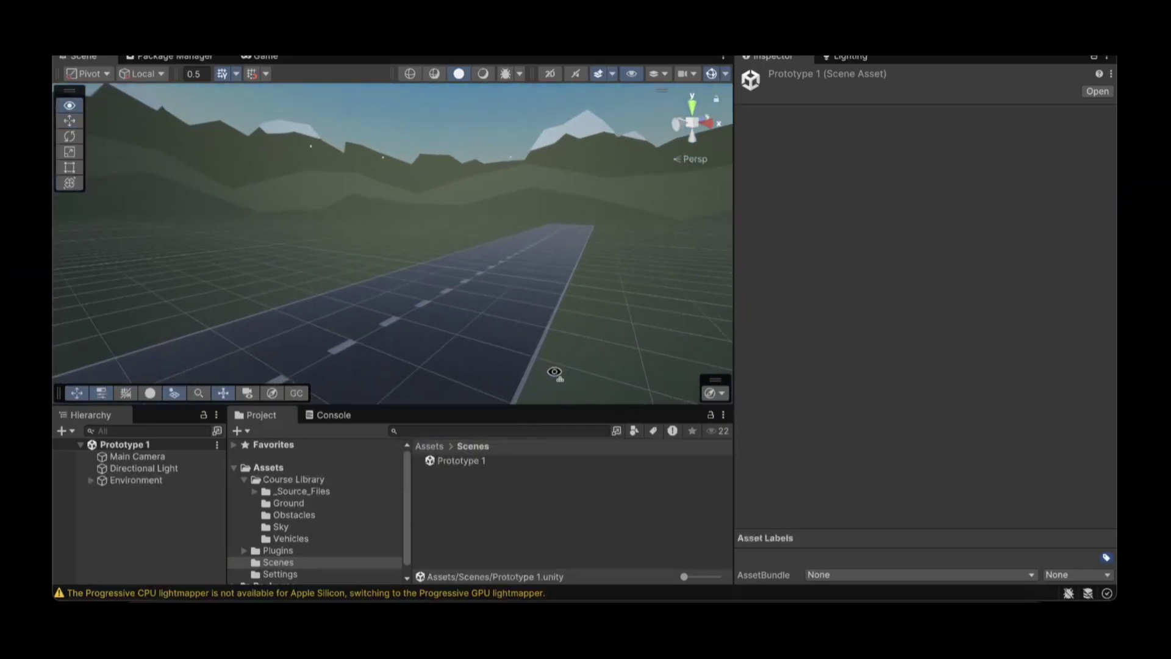
pyautogui.click(452, 302)
pyautogui.moveTo(468, 312); pyautogui.dragTo(473, 341, button='right')
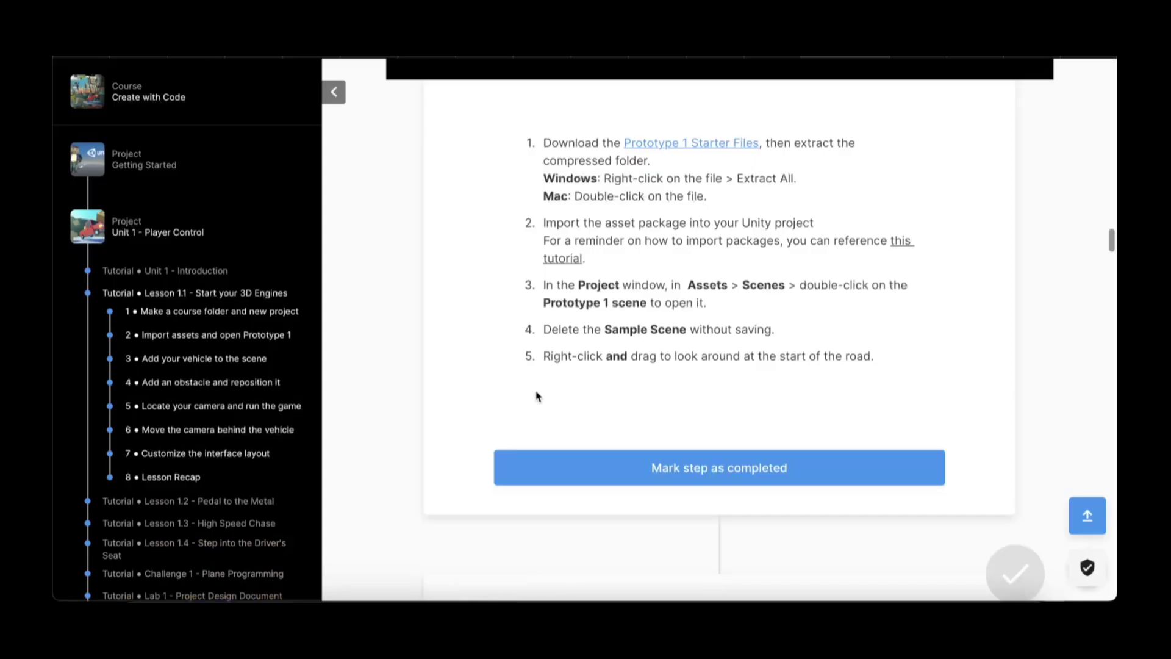
# - Scroll the tutorial to Step 3, 'Add your vehicle to the scene', and its six instructions
pyautogui.scroll(-7, 536, 397)
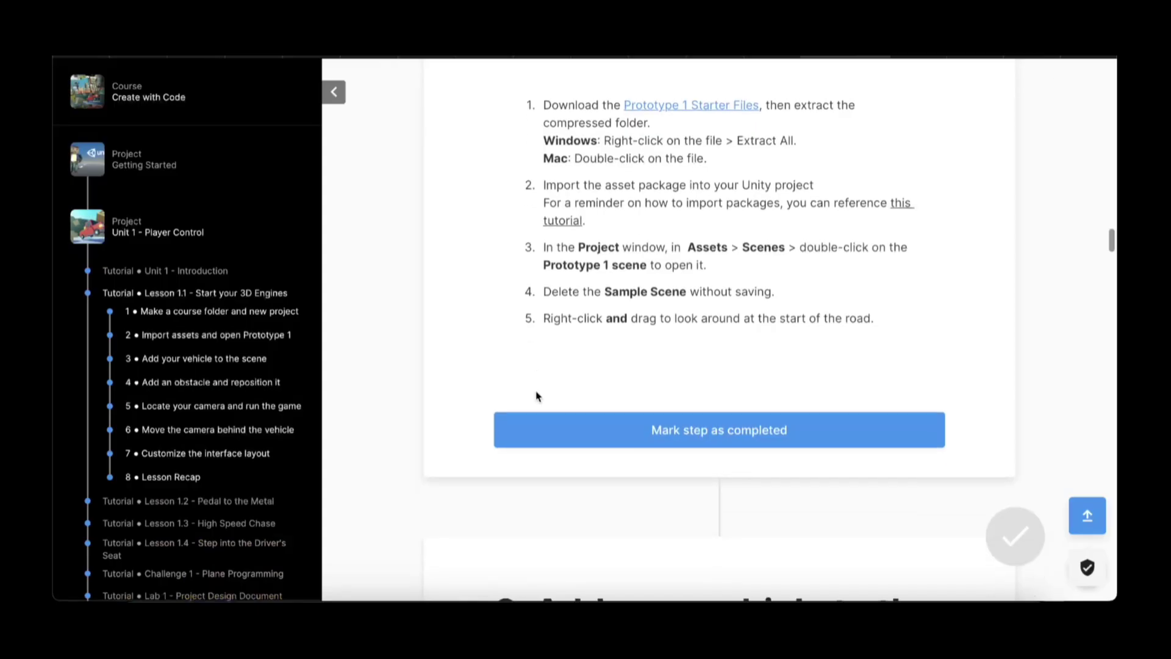
pyautogui.scroll(-3, 536, 396)
pyautogui.scroll(1, 535, 396)
pyautogui.scroll(-8, 535, 396)
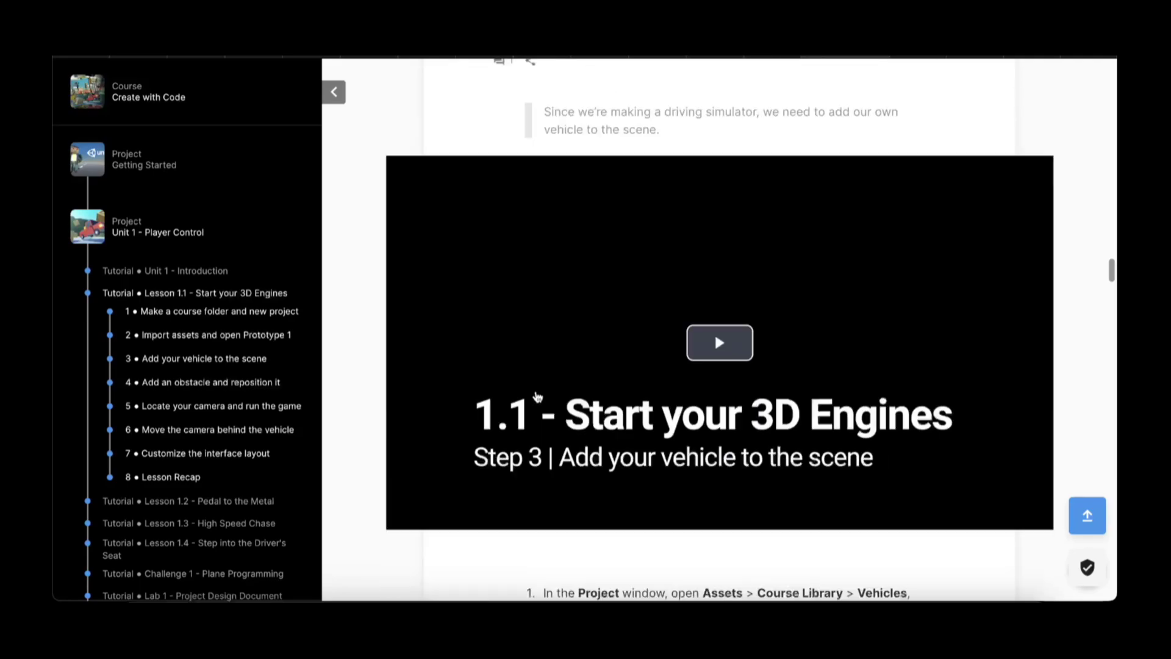
pyautogui.scroll(-1, 536, 397)
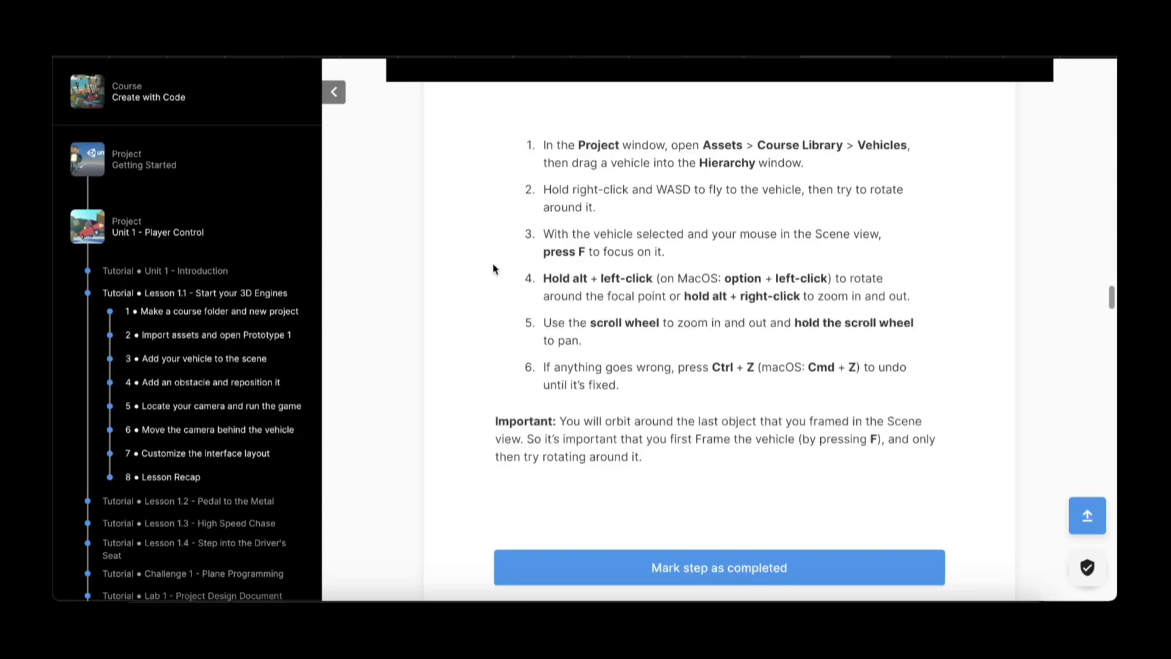
# - Drag the red ute Veh_Ute_Red_Z from Course Library > Vehicles into the scene
pyautogui.click(940, 603)
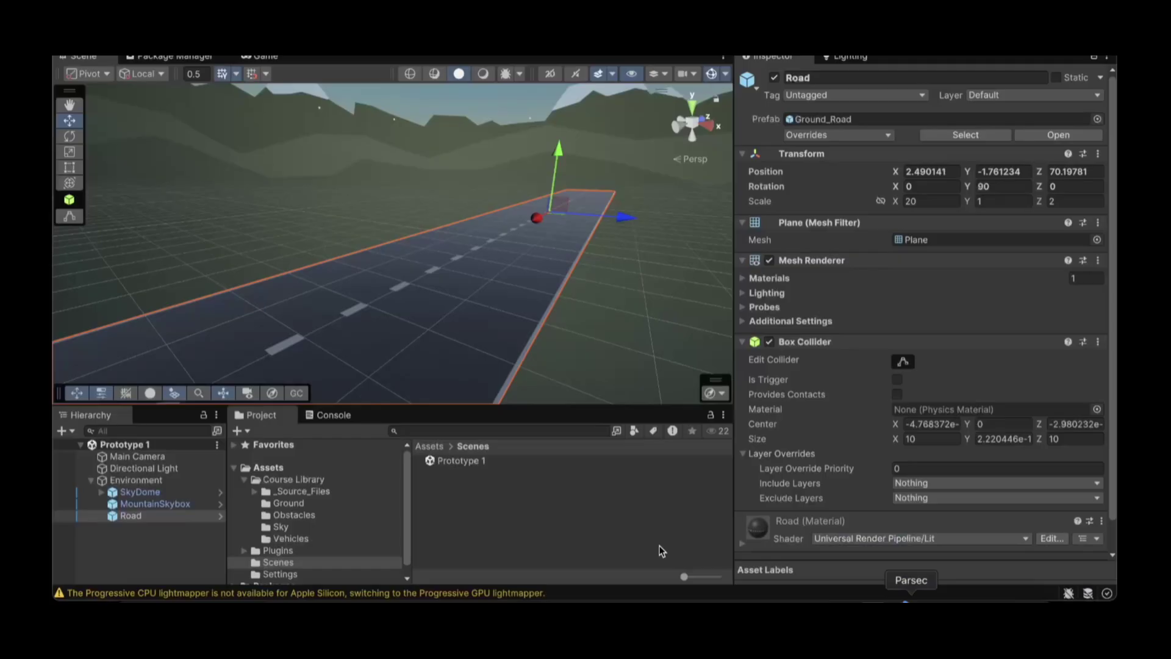
pyautogui.click(294, 539)
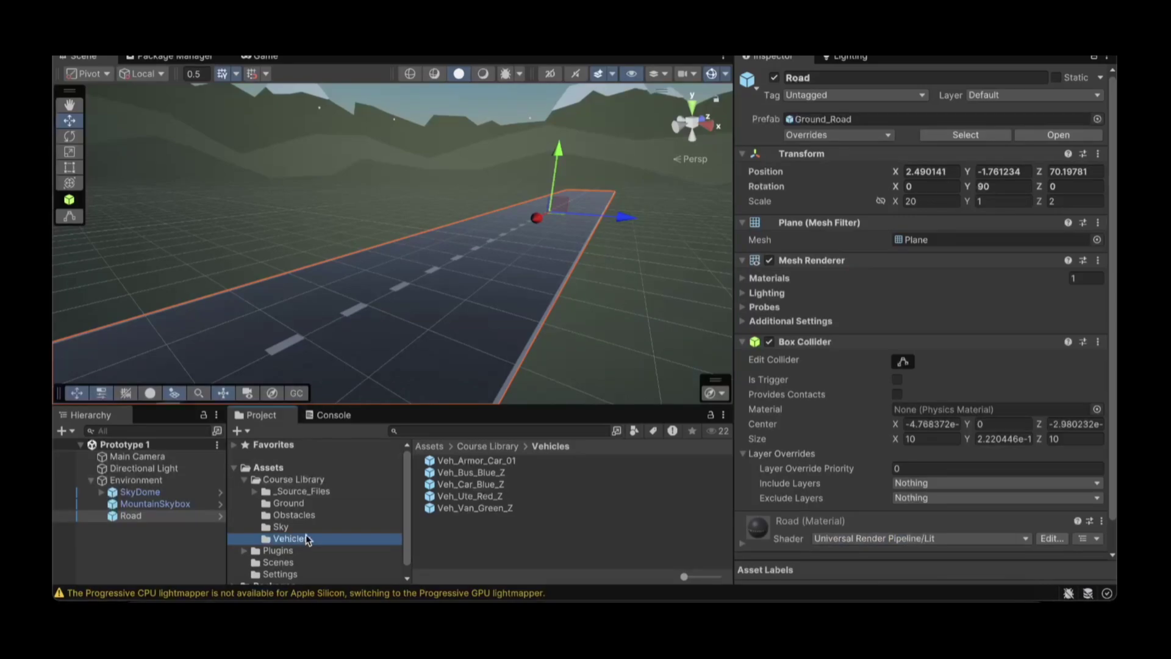
pyautogui.click(465, 487)
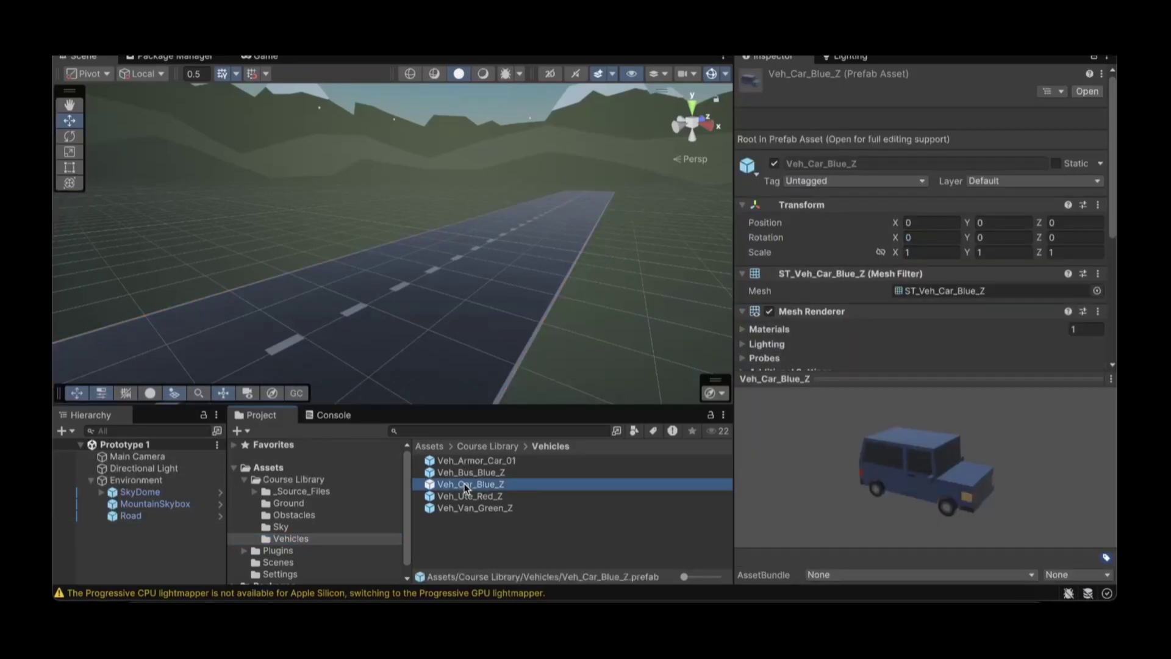
pyautogui.click(463, 474)
pyautogui.click(466, 485)
pyautogui.click(468, 496)
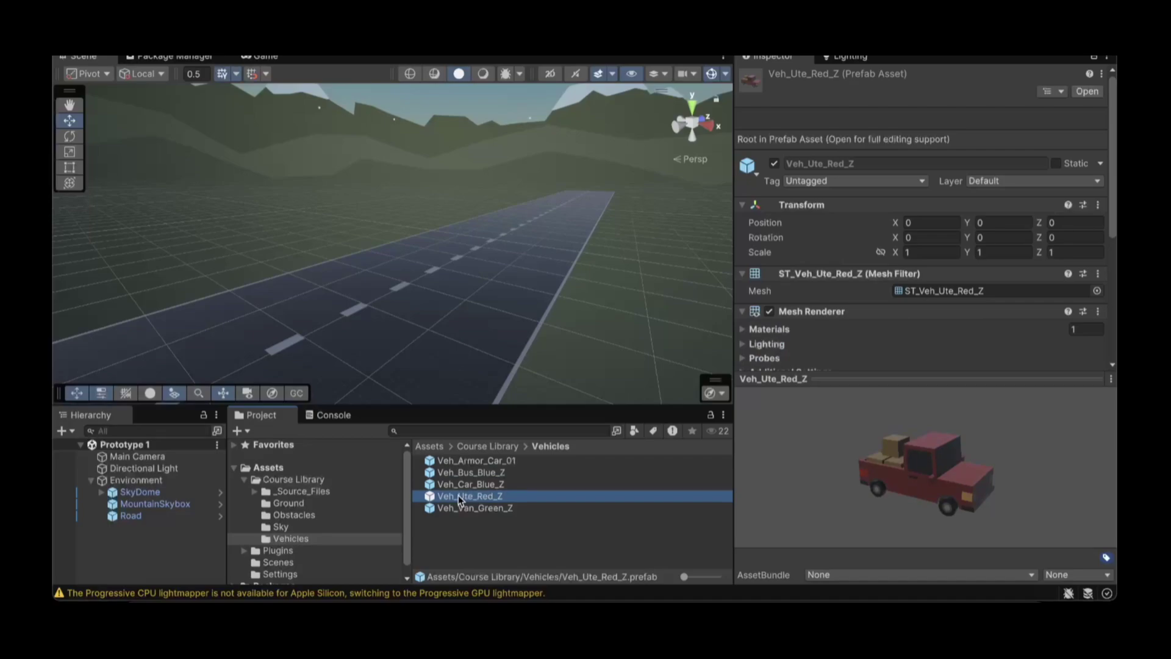
pyautogui.moveTo(459, 496); pyautogui.dragTo(134, 559)
pyautogui.press('f')
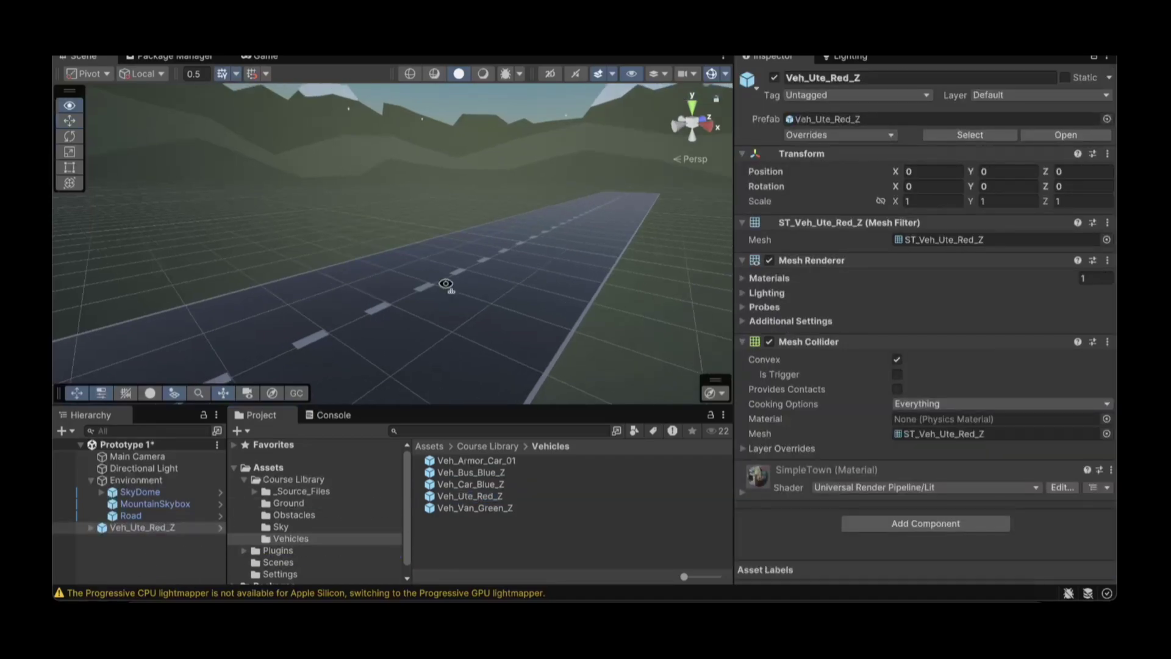
pyautogui.keyDown('alt'); pyautogui.moveTo(484, 280); pyautogui.dragTo(157, 294); pyautogui.keyUp('alt')
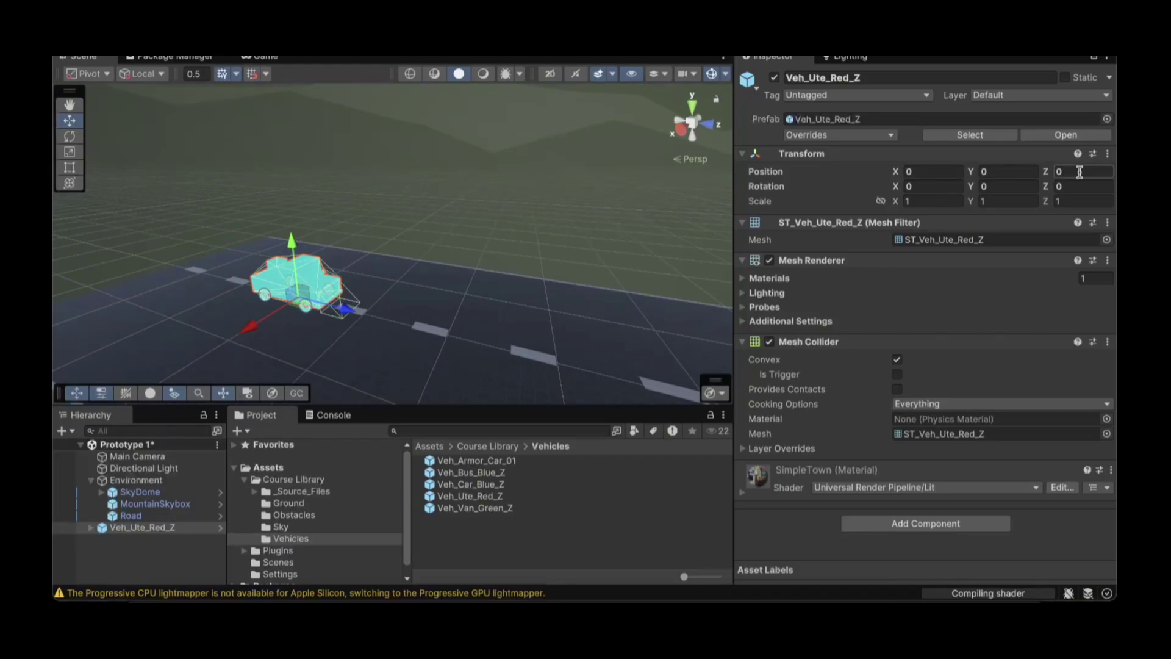
# - Reset the ute's Transform to position 0, 0, 0 and frame it in the Scene view
pyautogui.click(1108, 155)
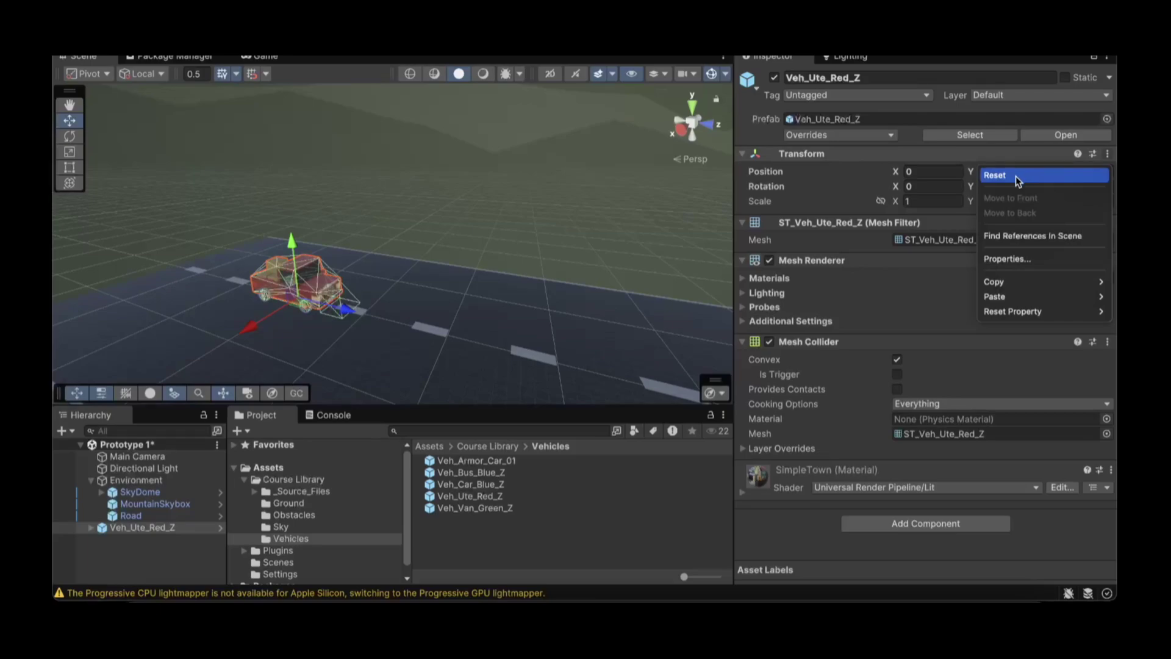
pyautogui.moveTo(999, 312)
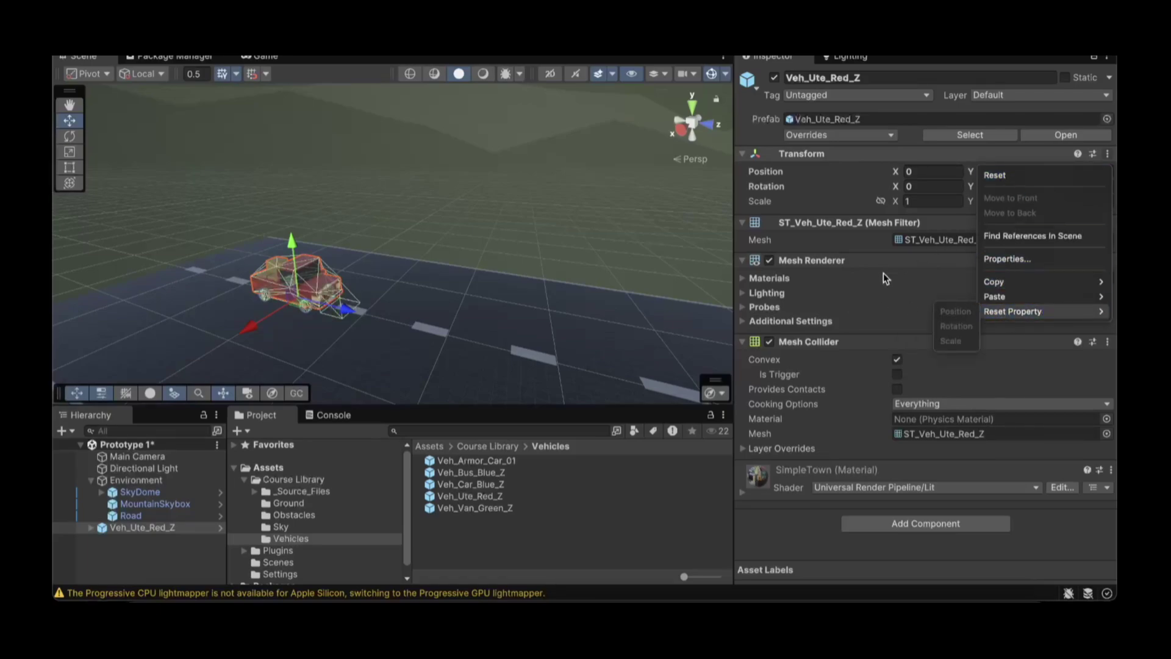
pyautogui.click(995, 176)
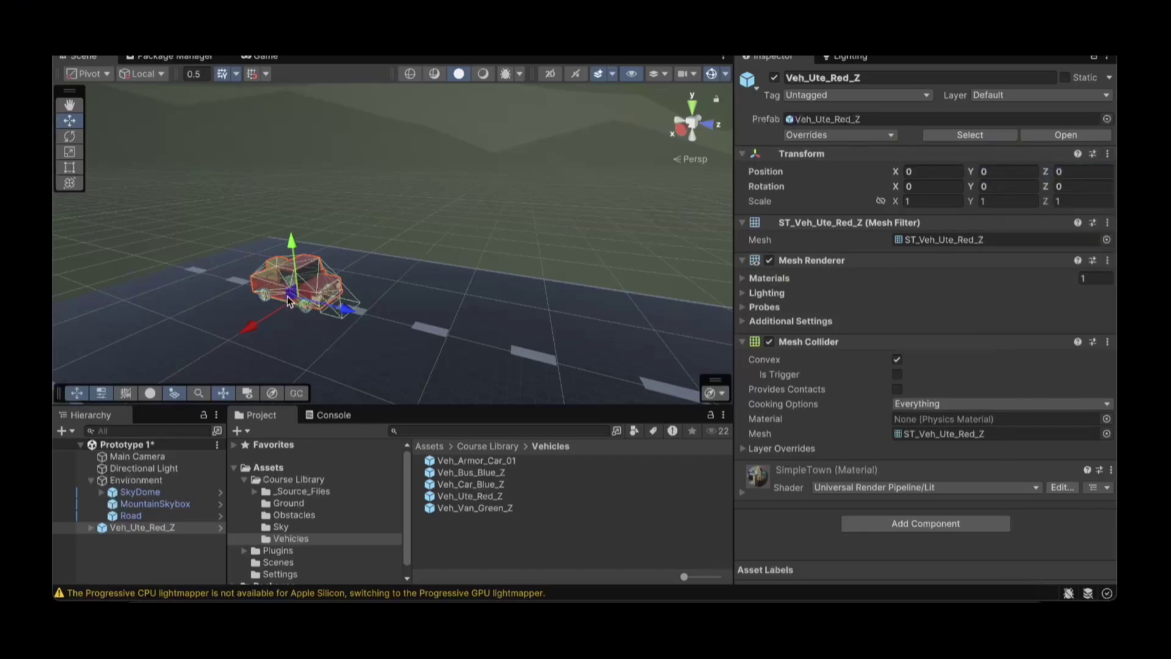
pyautogui.press('f')
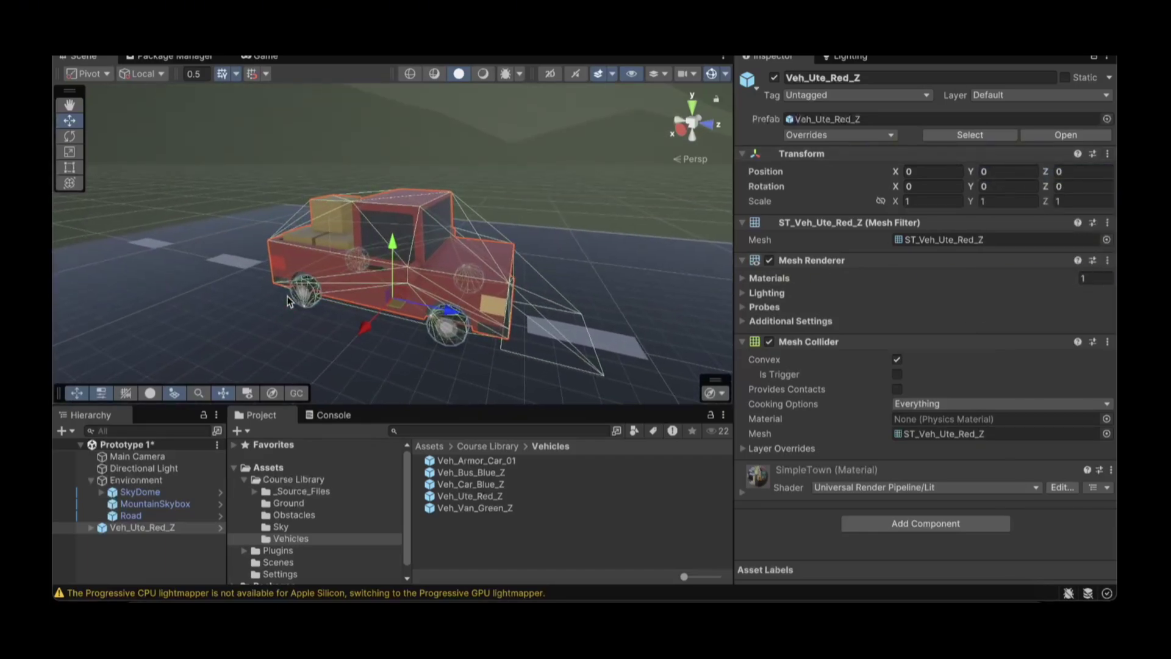
pyautogui.keyDown('alt'); pyautogui.moveTo(305, 287); pyautogui.dragTo(392, 273); pyautogui.keyUp('alt')
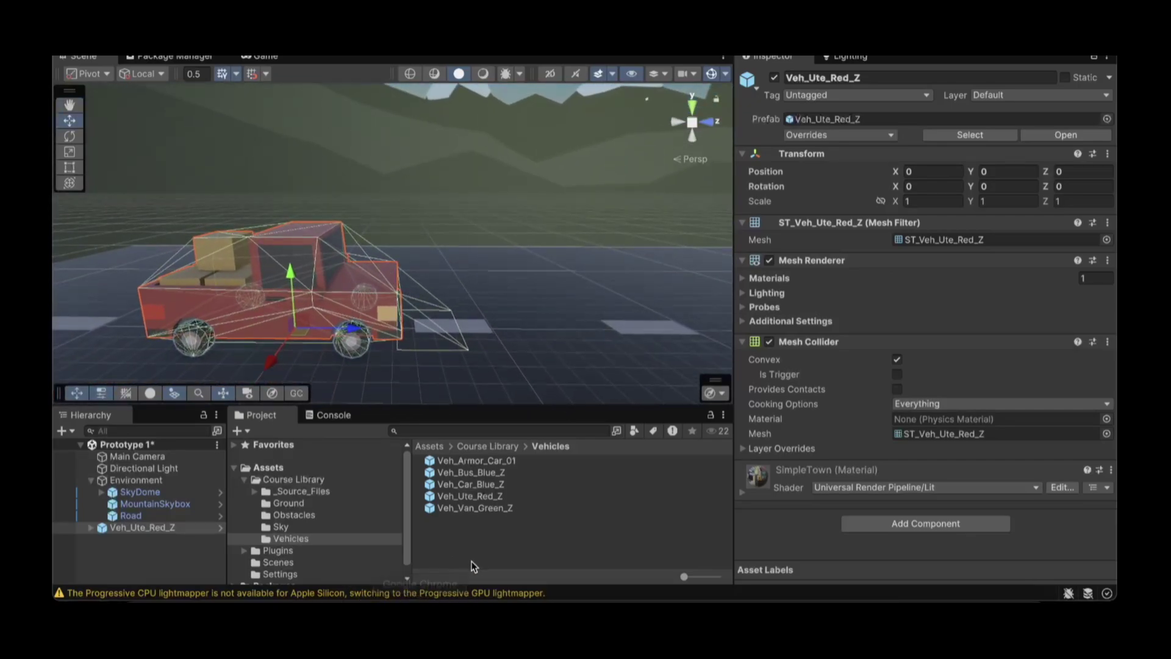
# - Scroll the tutorial to Step 4, 'Add an obstacle and reposition it', with its placement at 0, 0, 25
pyautogui.click(453, 601)
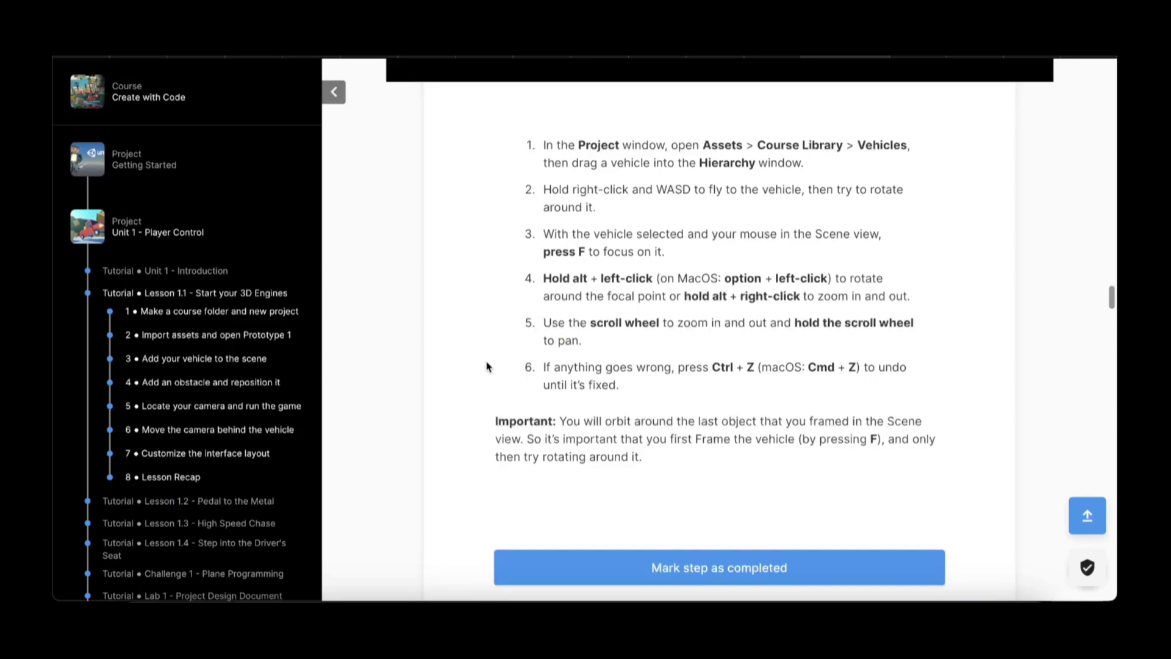
pyautogui.scroll(-5, 479, 356)
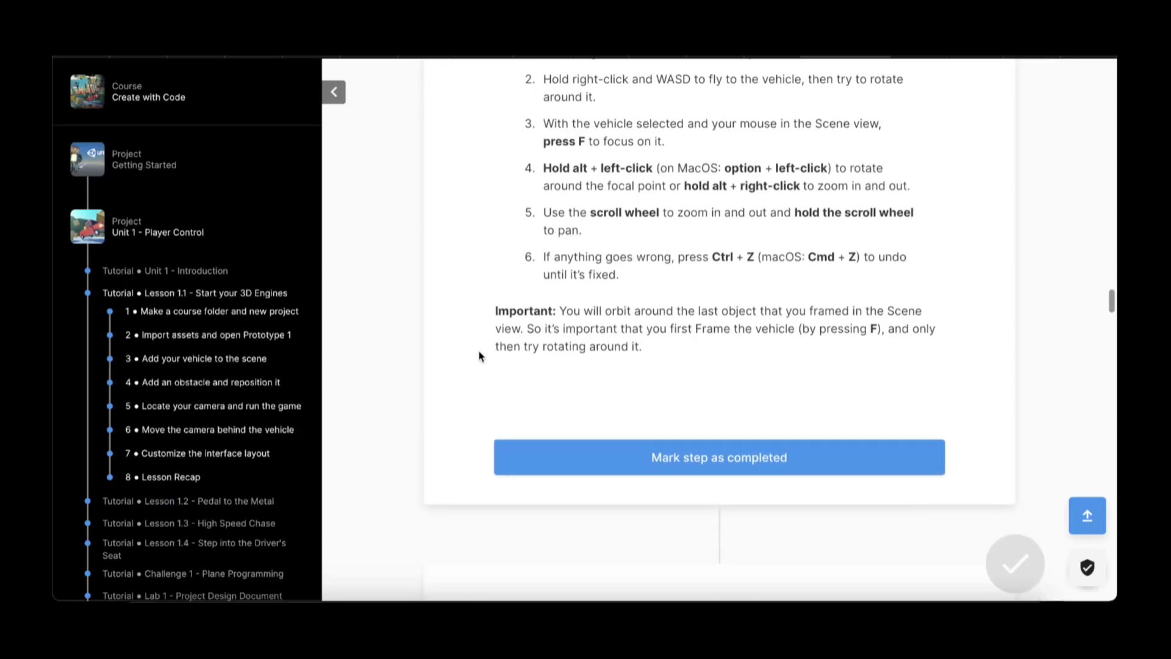
pyautogui.scroll(-2, 478, 354)
pyautogui.scroll(1, 478, 349)
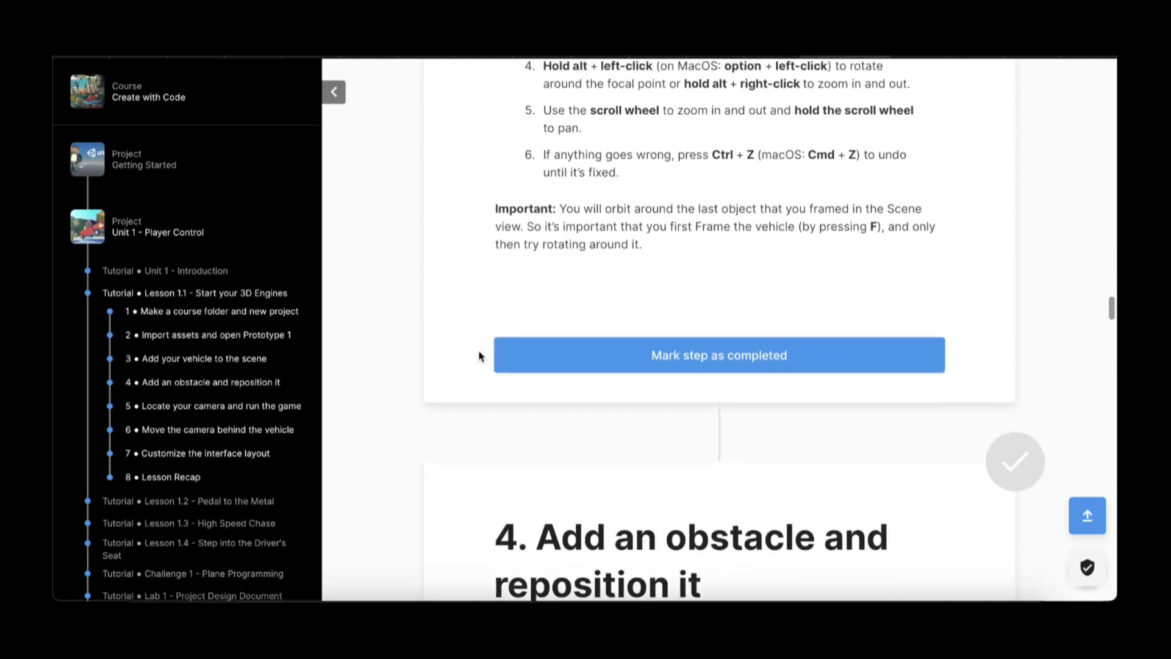
pyautogui.scroll(-10, 478, 350)
pyautogui.scroll(2, 479, 353)
pyautogui.scroll(-2, 478, 354)
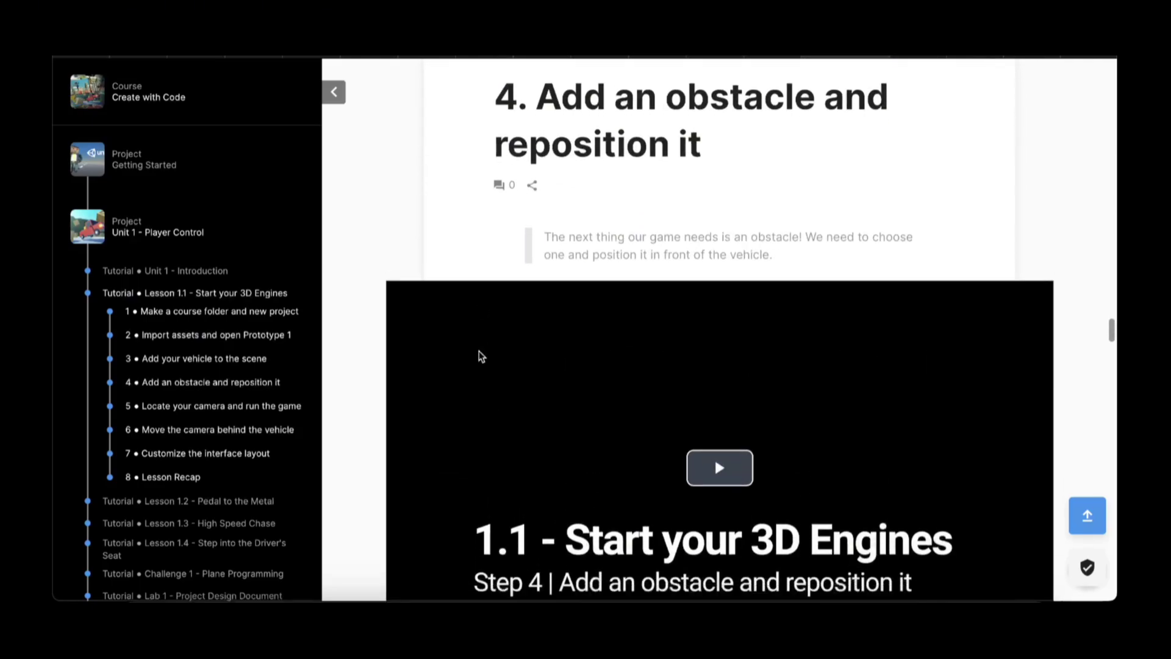
pyautogui.scroll(-9, 479, 352)
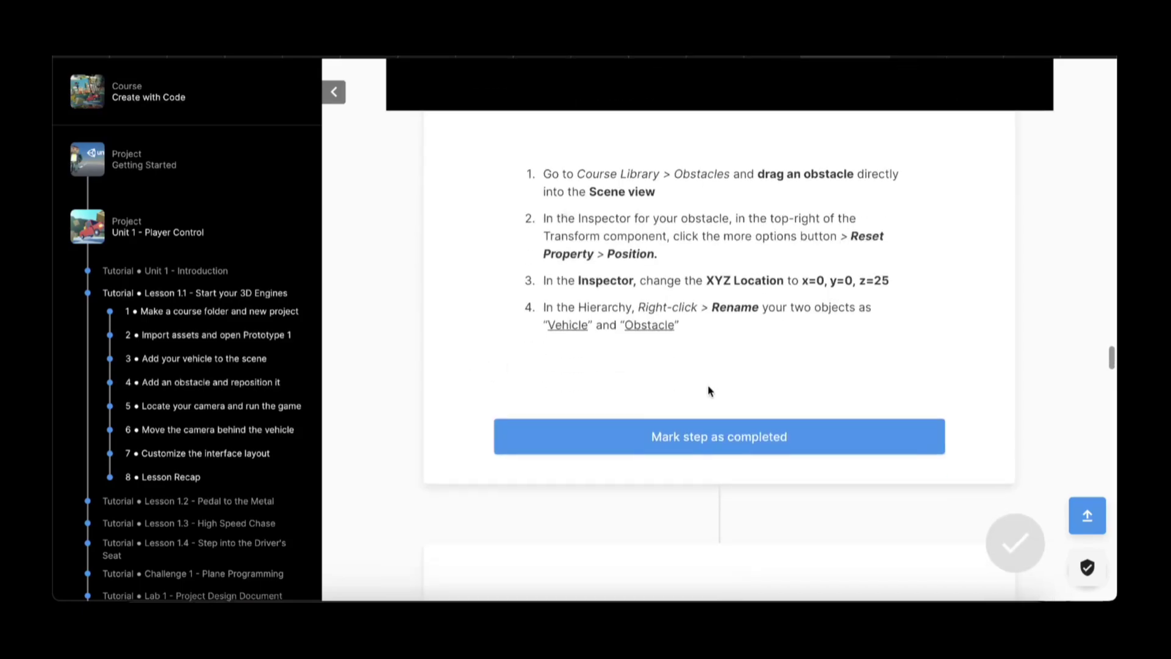
# - Add the Crate_01 obstacle from Course Library > Obstacles to the scene
pyautogui.click(942, 599)
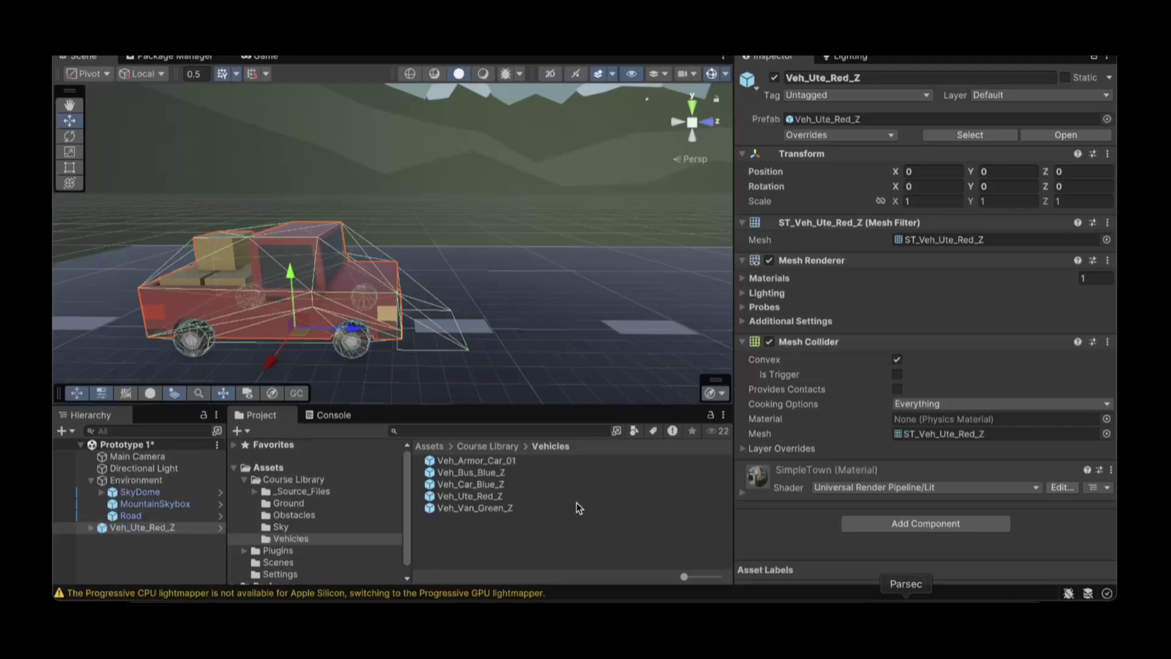
pyautogui.click(285, 517)
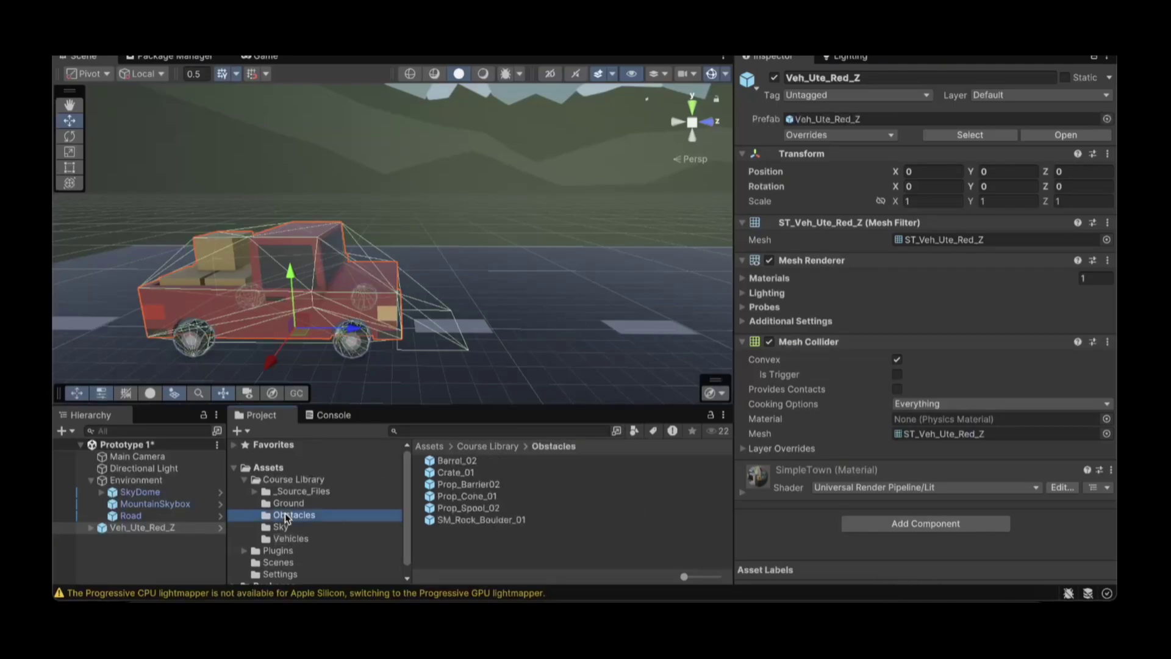
pyautogui.click(469, 462)
pyautogui.click(467, 476)
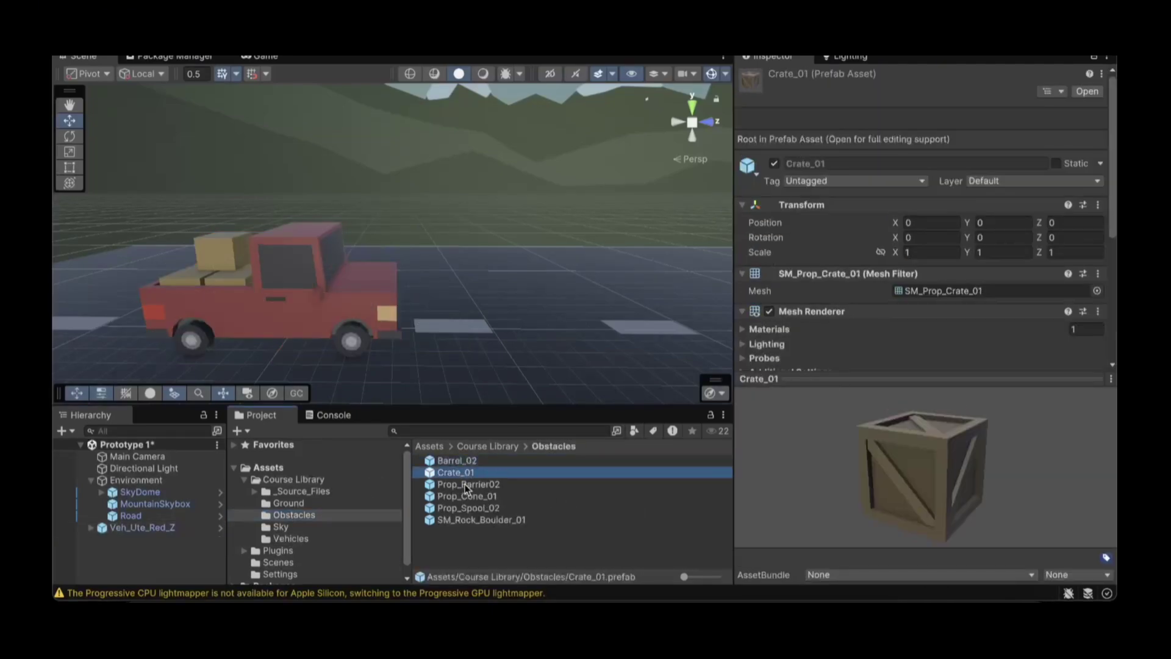
pyautogui.click(467, 486)
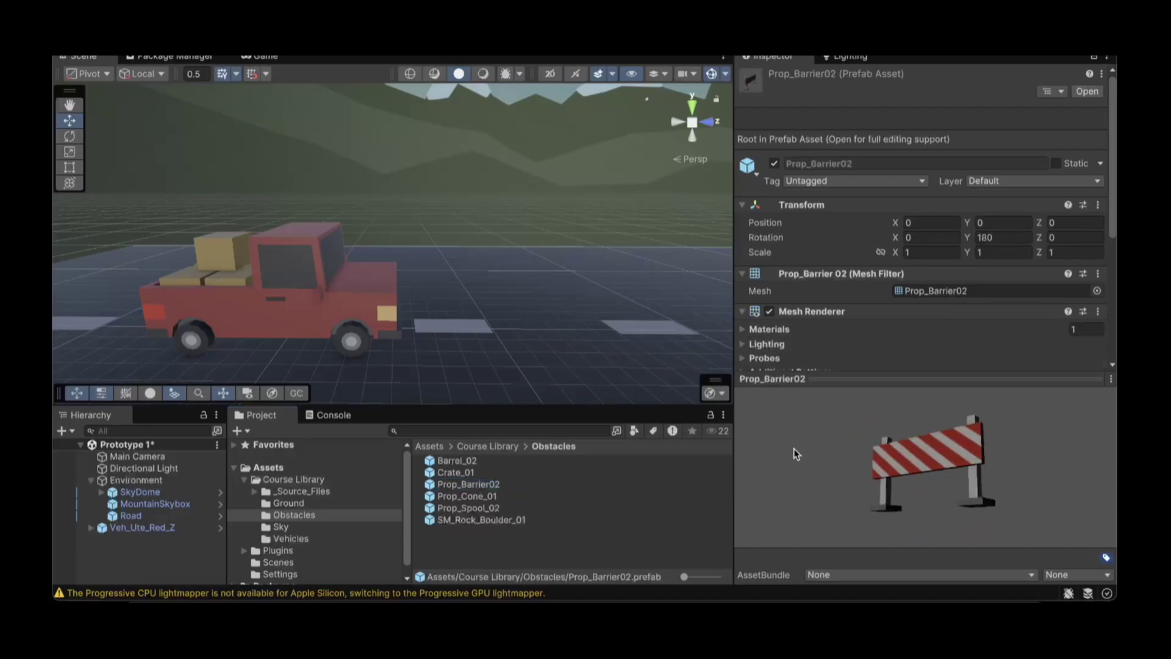
pyautogui.moveTo(795, 453); pyautogui.dragTo(794, 450)
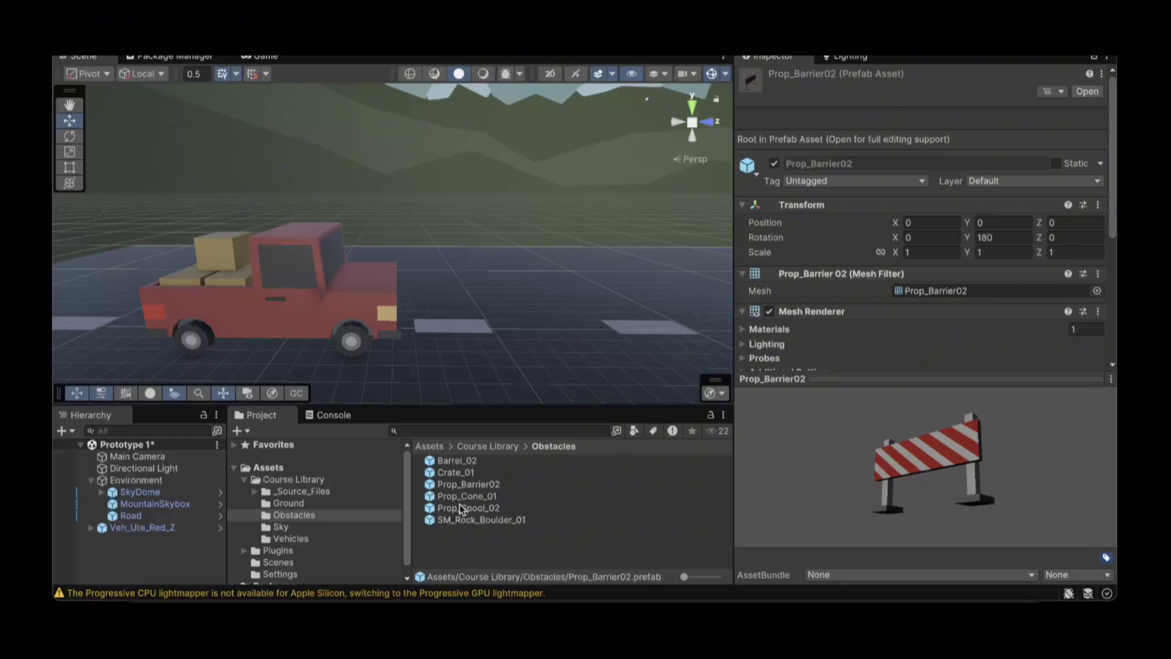
pyautogui.click(461, 481)
pyautogui.click(461, 475)
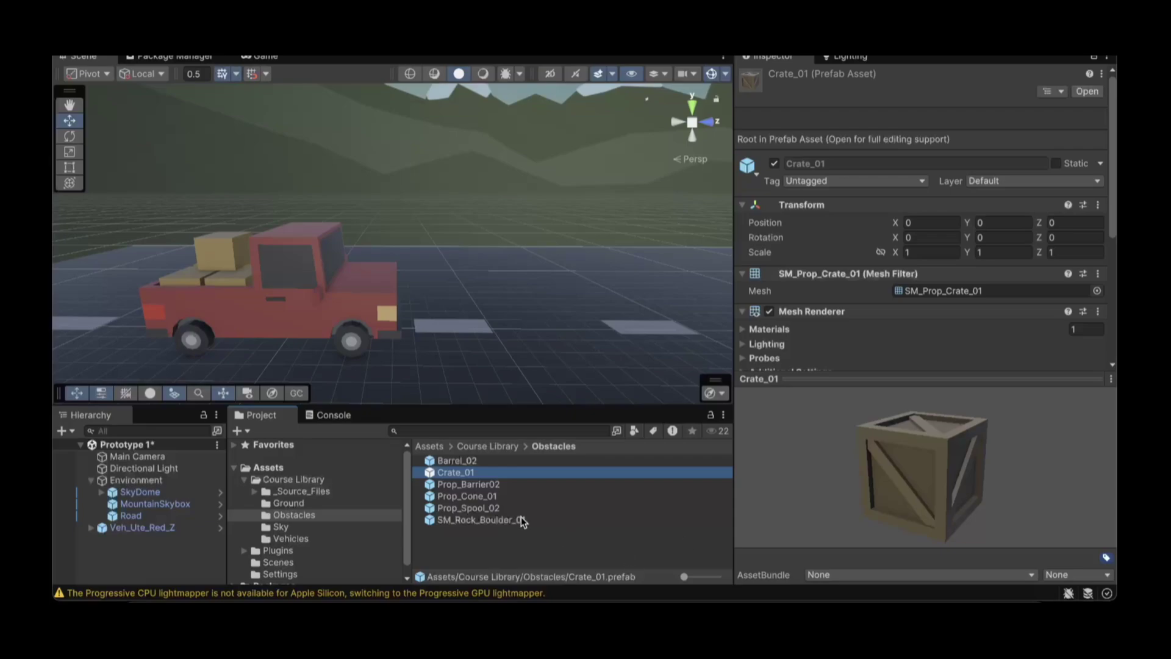
pyautogui.moveTo(444, 475); pyautogui.dragTo(558, 333)
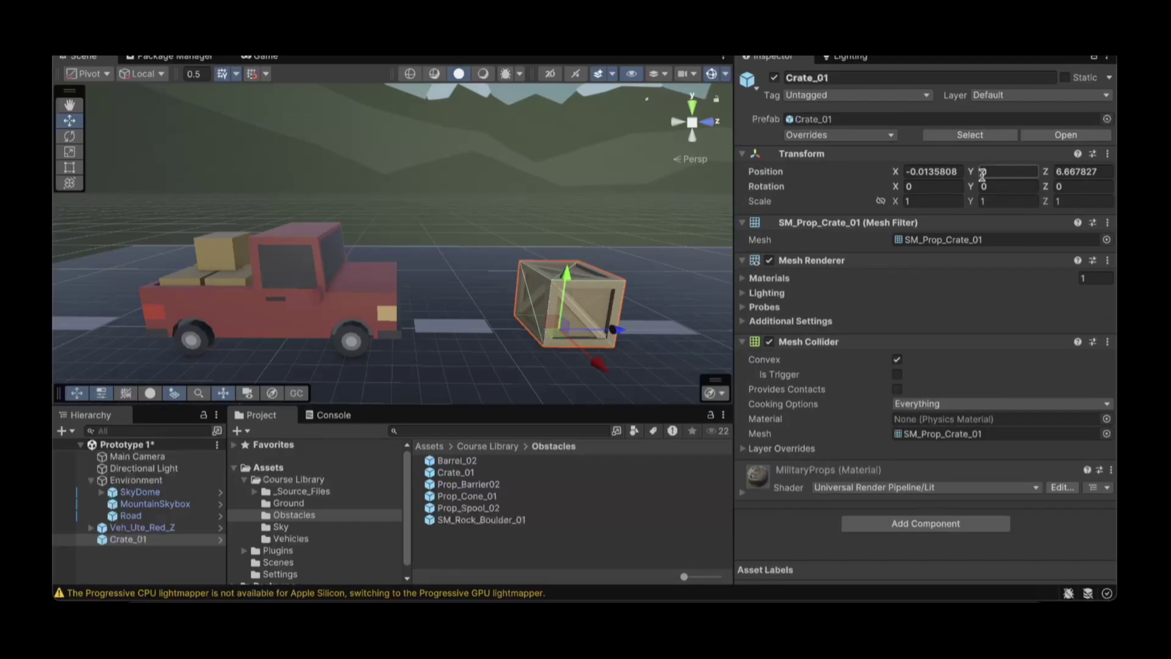
# - Reset the crate's Transform, set its Position Z to 25, and frame it down the road
pyautogui.click(1108, 154)
pyautogui.click(1004, 175)
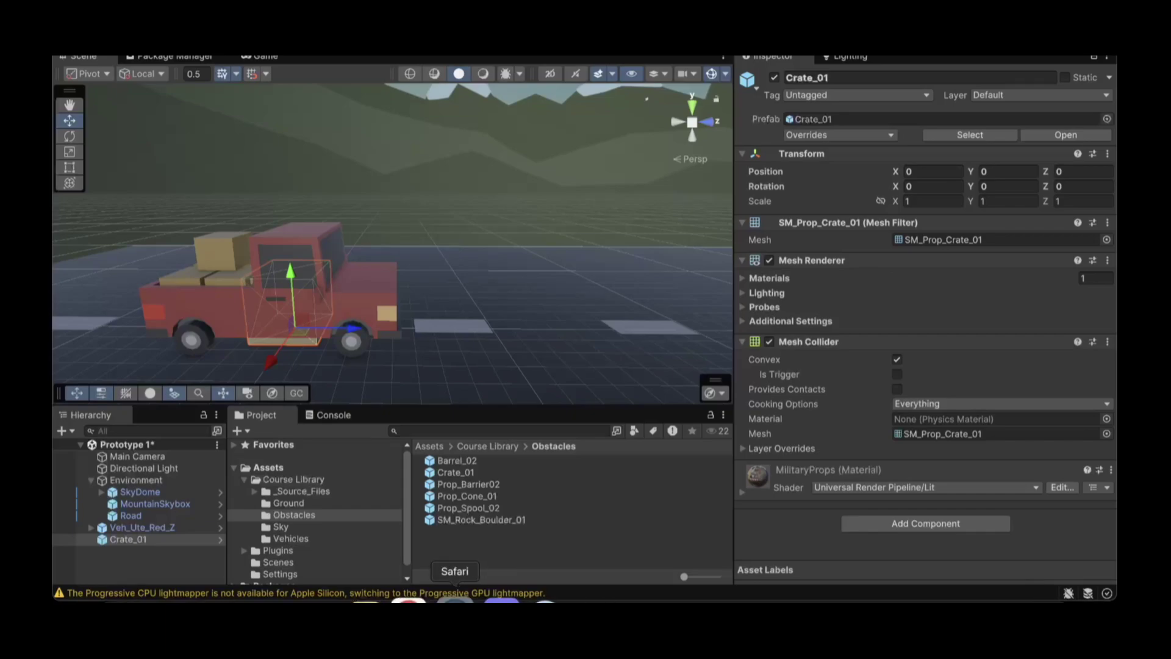
pyautogui.click(452, 598)
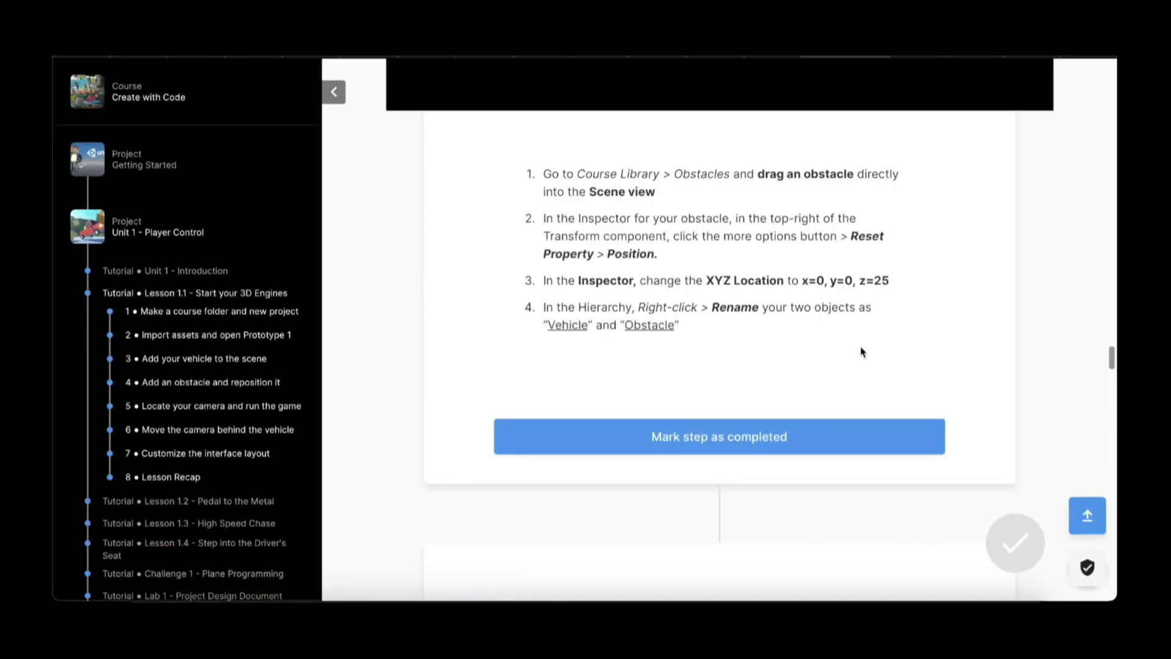
pyautogui.click(945, 595)
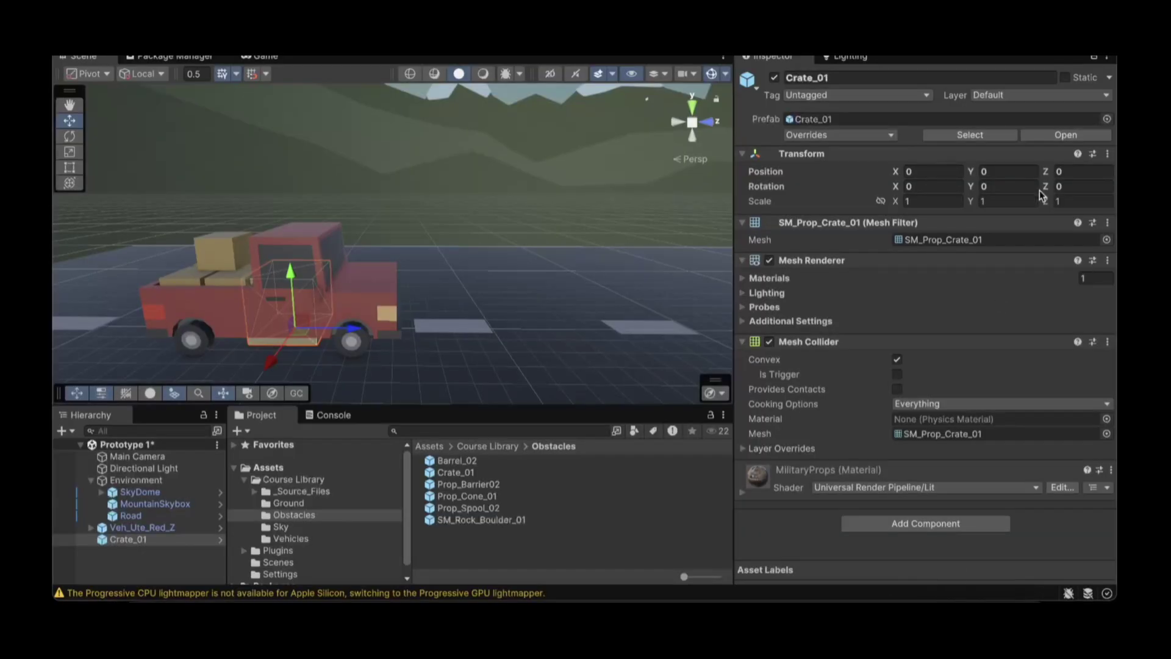
pyautogui.click(1059, 170)
pyautogui.write('25')
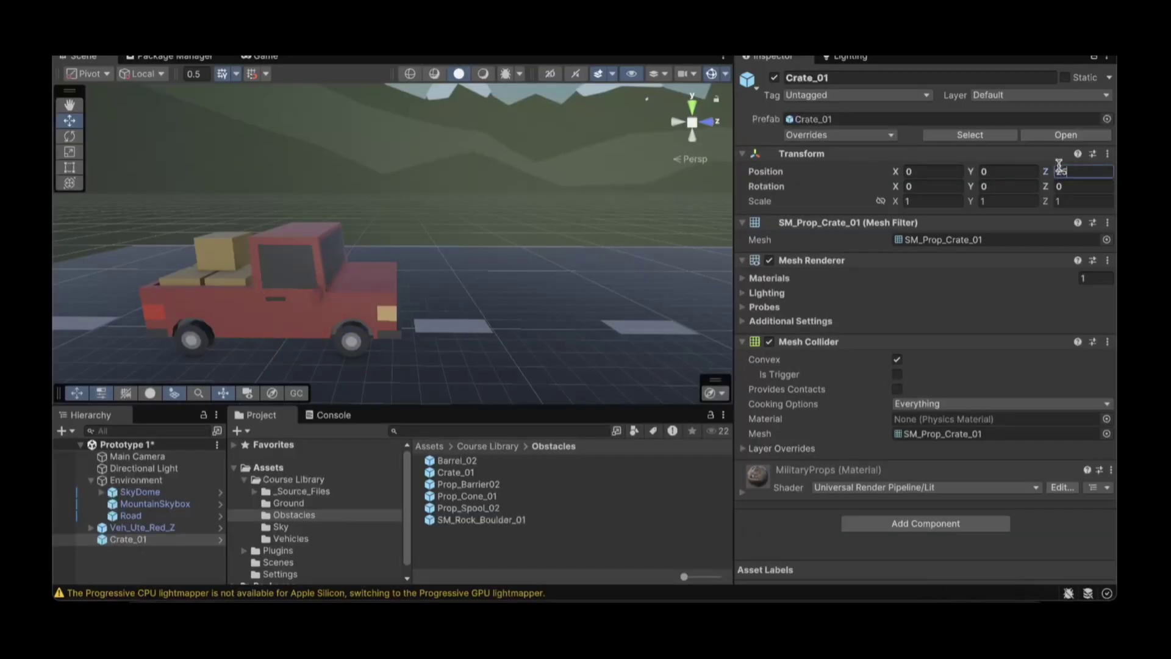
pyautogui.press('Return')
pyautogui.press('f')
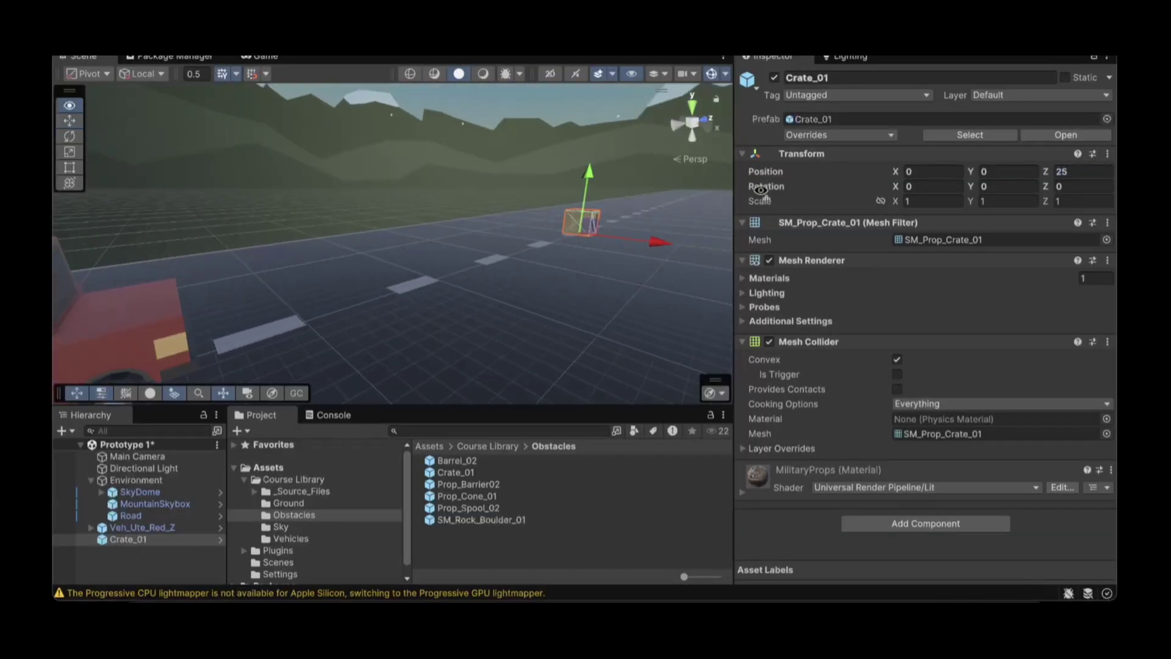
pyautogui.keyDown('alt'); pyautogui.moveTo(561, 185); pyautogui.dragTo(739, 185); pyautogui.keyUp('alt')
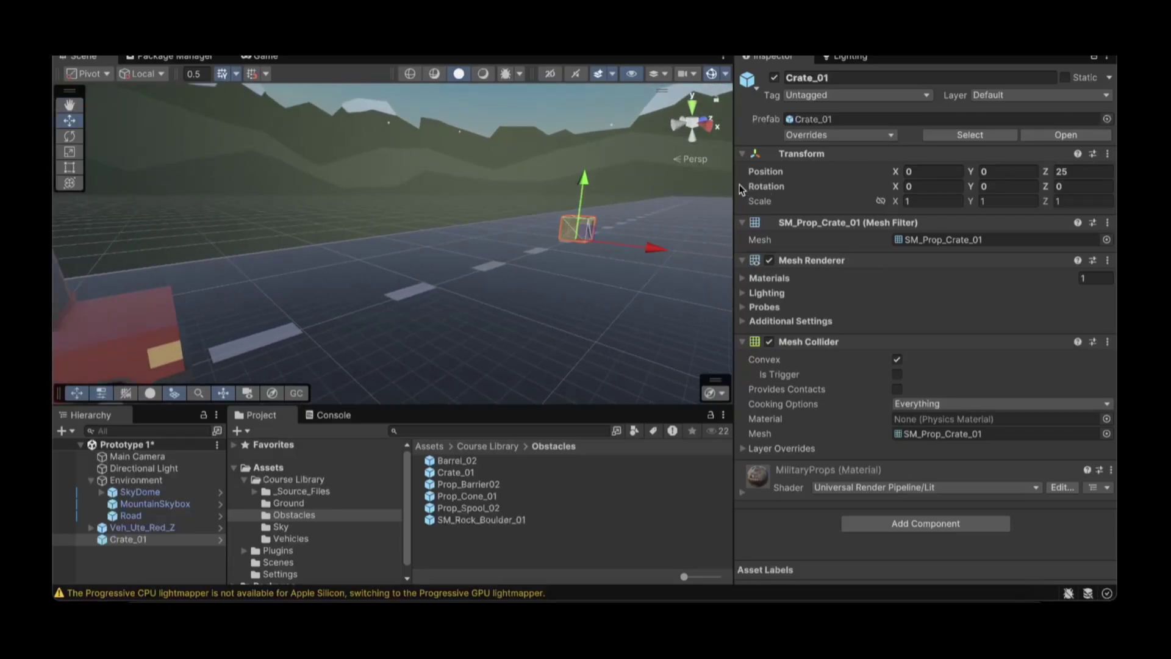
pyautogui.press('super+Tab')
# - Scroll the tutorial to Step 5, 'Locate your camera and run the game'
pyautogui.scroll(-9, 650, 318)
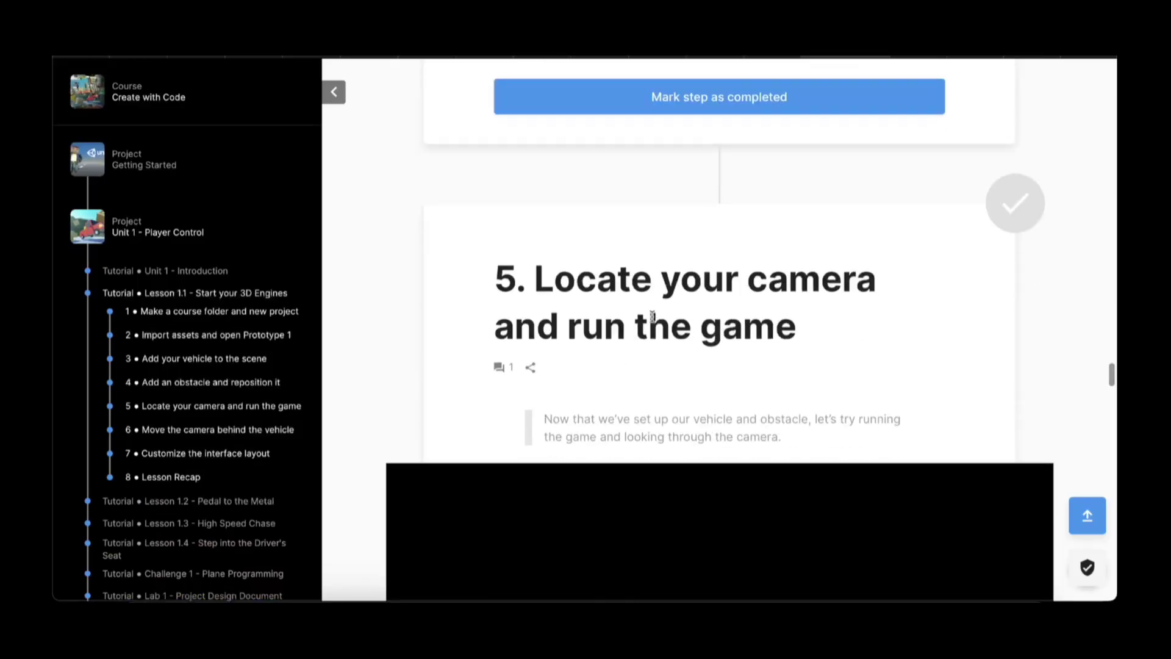
pyautogui.scroll(1, 652, 320)
pyautogui.scroll(-1, 653, 322)
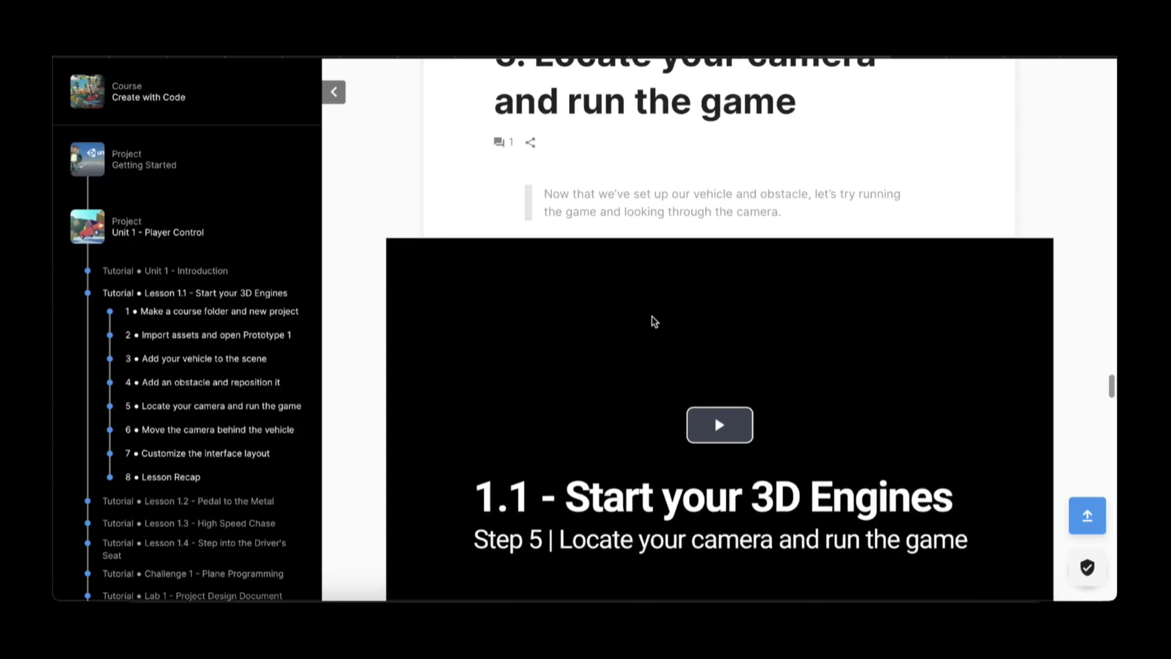
pyautogui.scroll(-1, 653, 321)
pyautogui.scroll(-7, 653, 321)
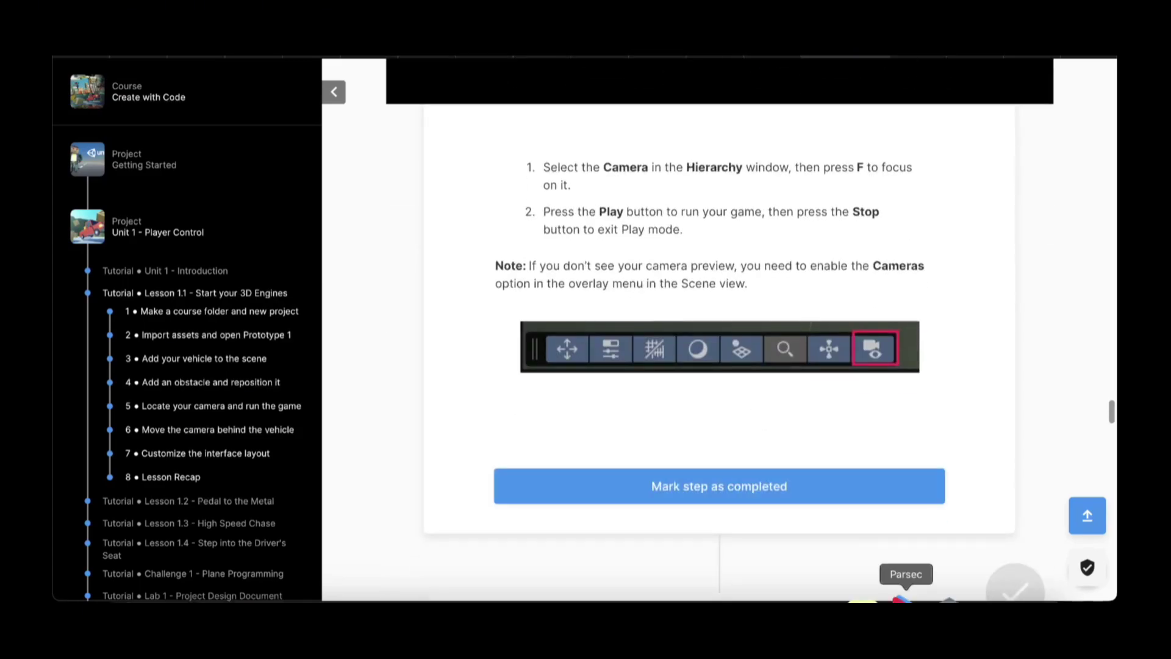
# - Focus the Main Camera, switch to the Game view, and enter Play mode to see the red ute
pyautogui.click(916, 598)
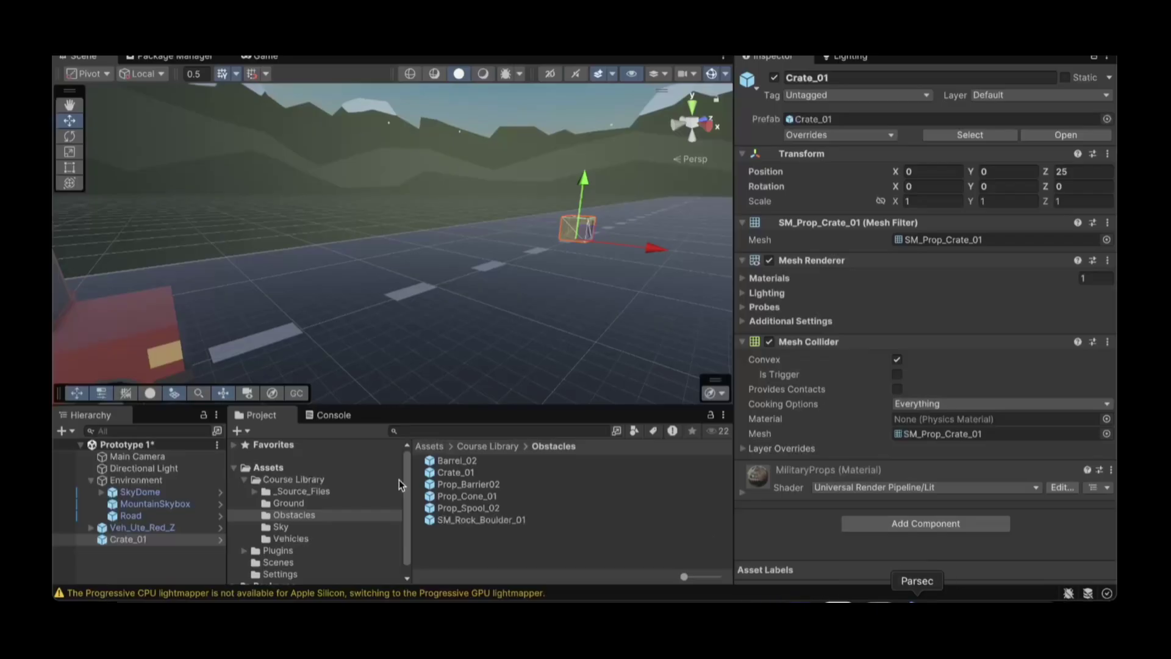
pyautogui.click(131, 457)
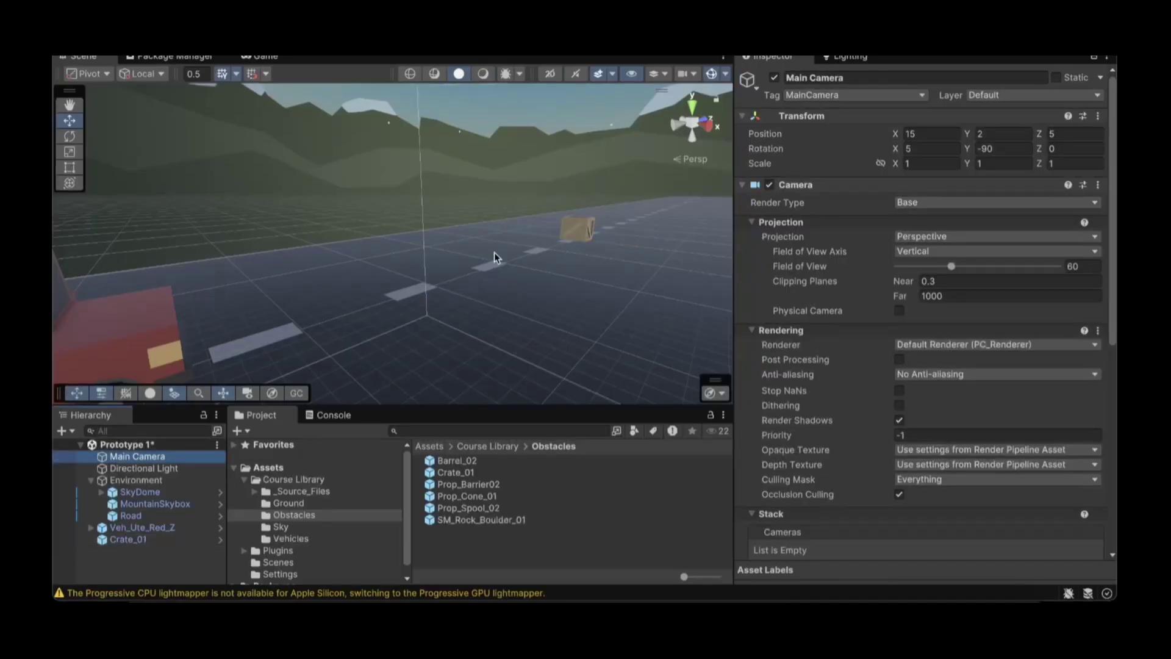
pyautogui.press('f')
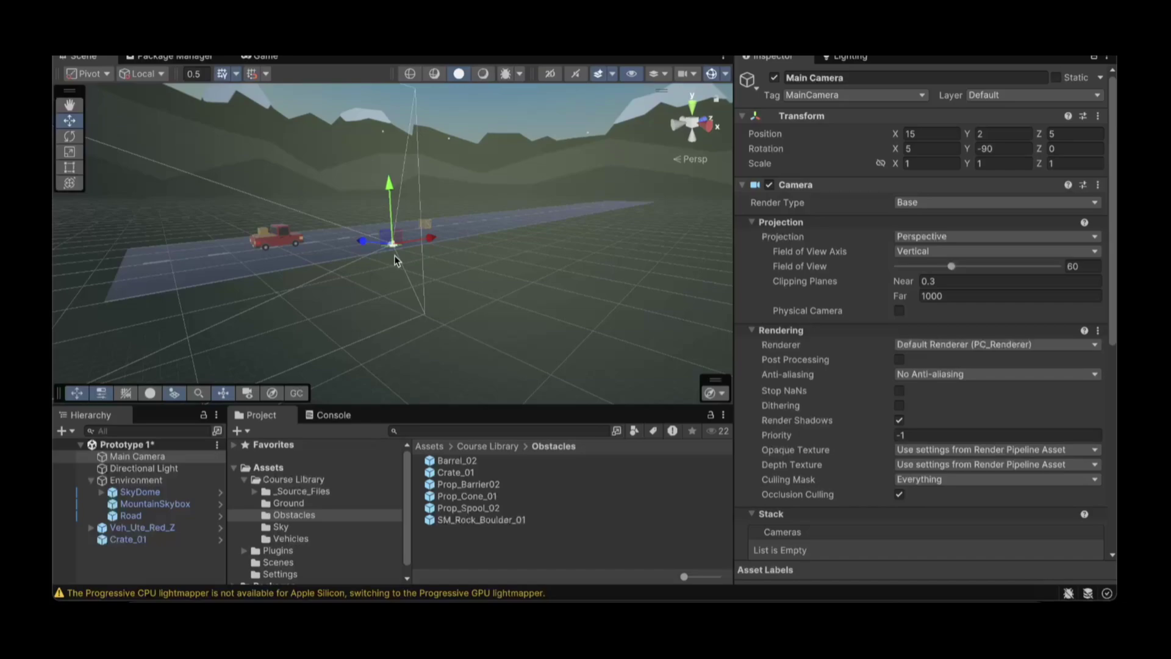
pyautogui.click(261, 59)
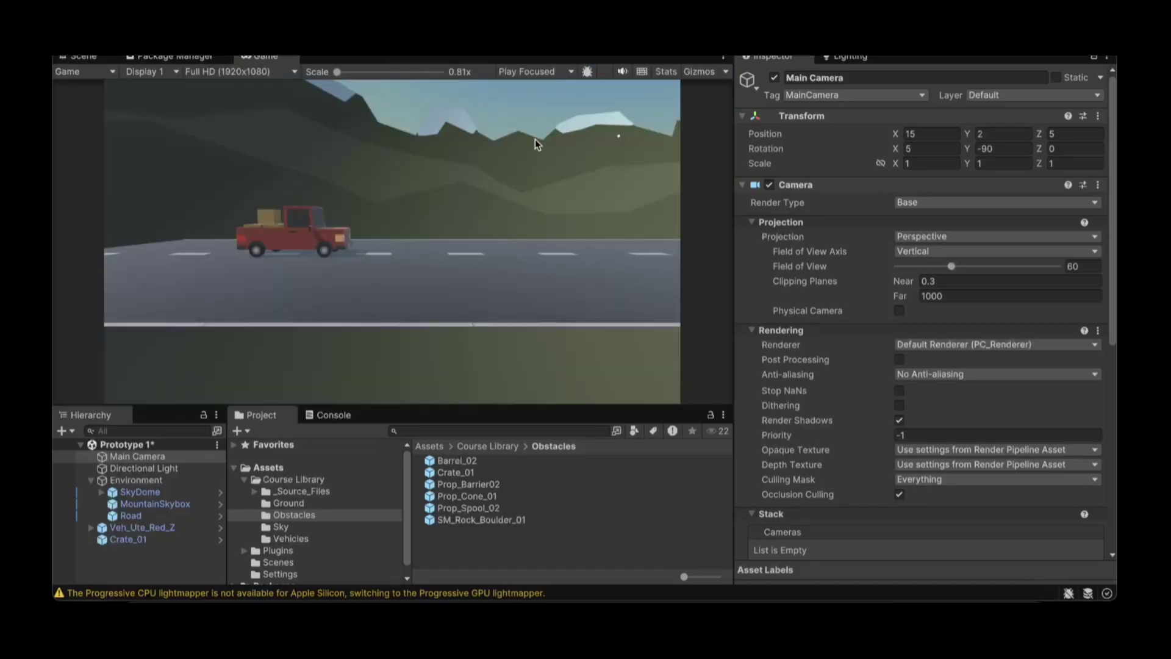
pyautogui.press('super+p')
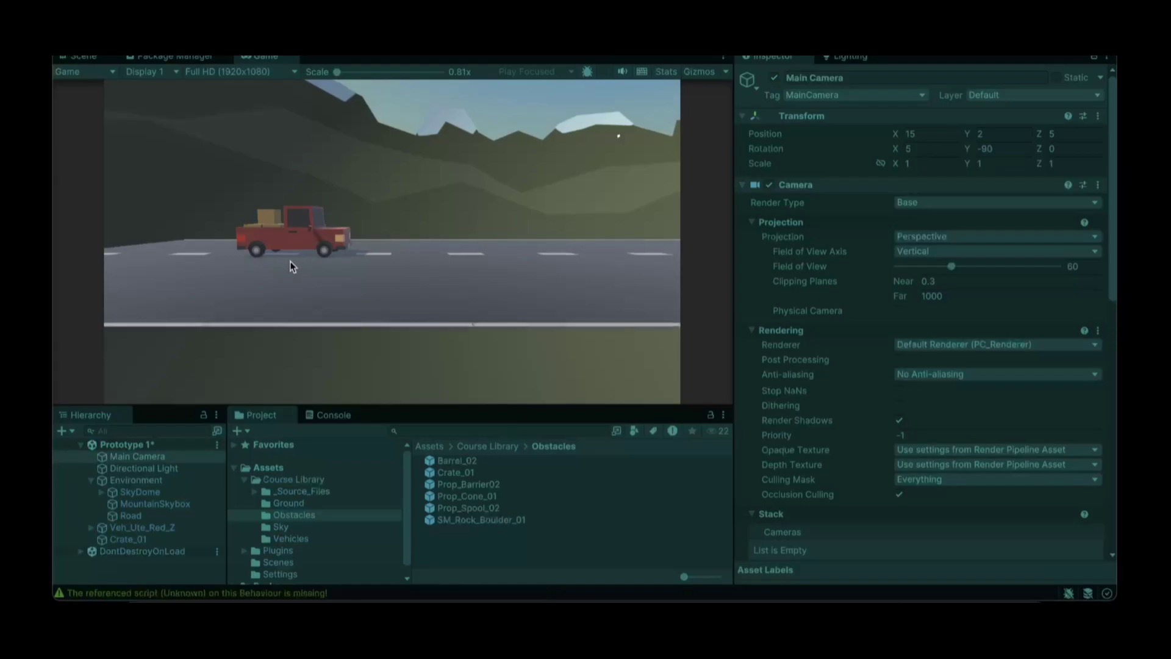
# - Scroll through sections 6 and 7, settling on Step 6, 'Move the camera behind the vehicle'
pyautogui.scroll(-10, 465, 296)
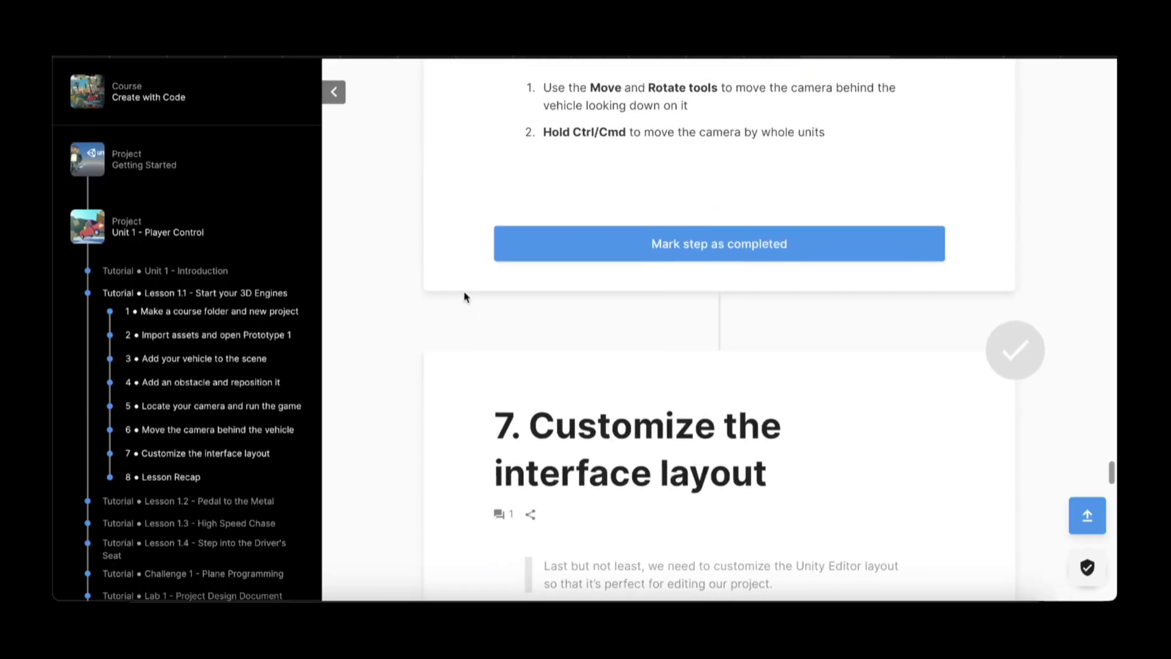
pyautogui.scroll(1, 466, 297)
pyautogui.scroll(-5, 466, 297)
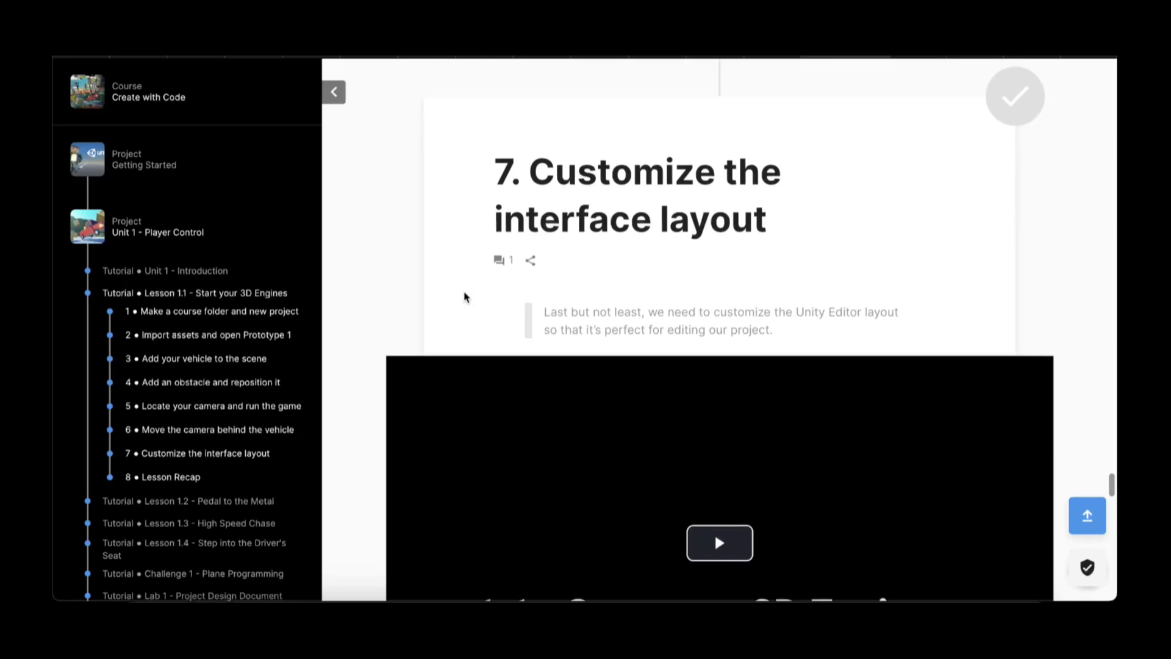
pyautogui.scroll(6, 465, 297)
pyautogui.scroll(-8, 465, 297)
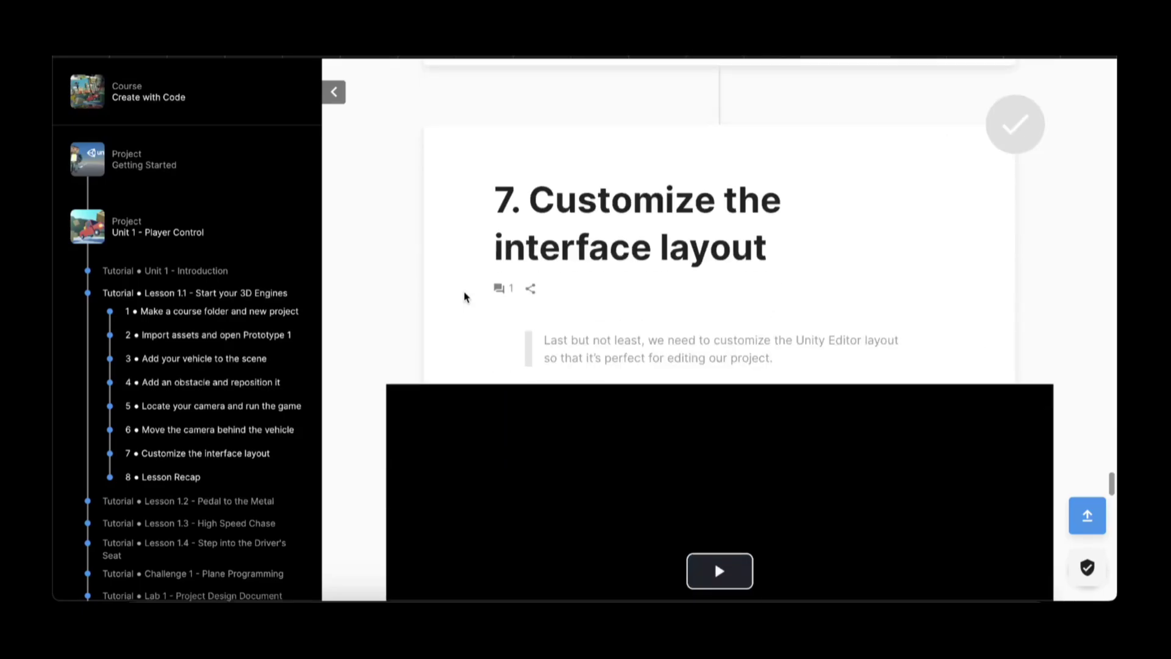
pyautogui.scroll(1, 466, 297)
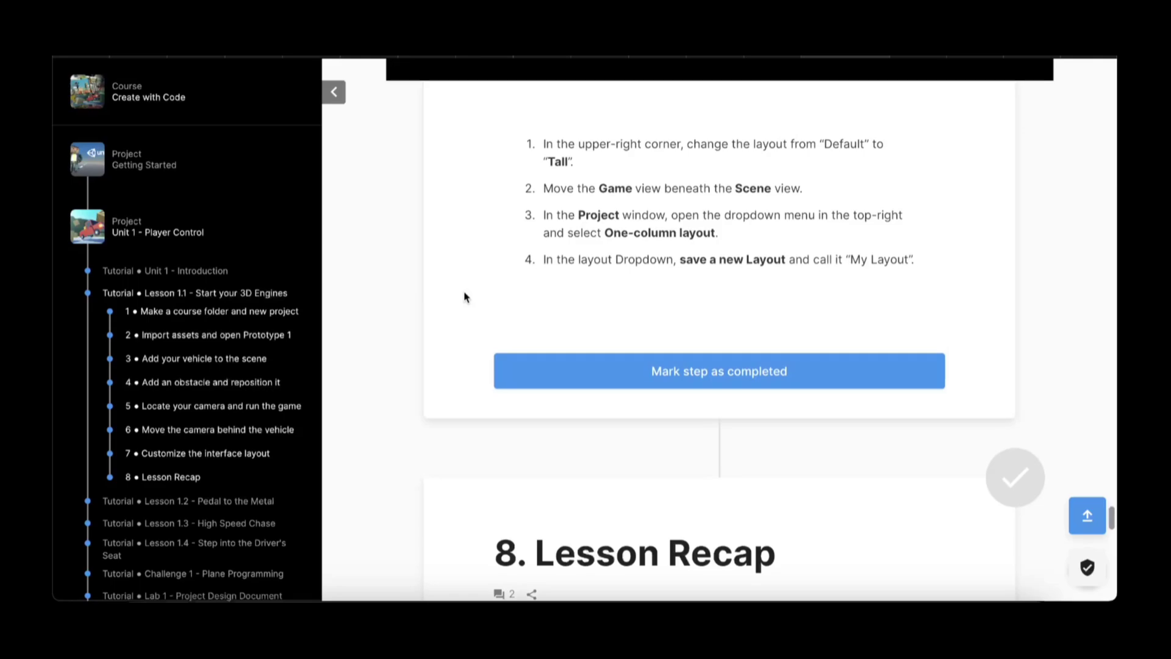
pyautogui.scroll(8, 465, 297)
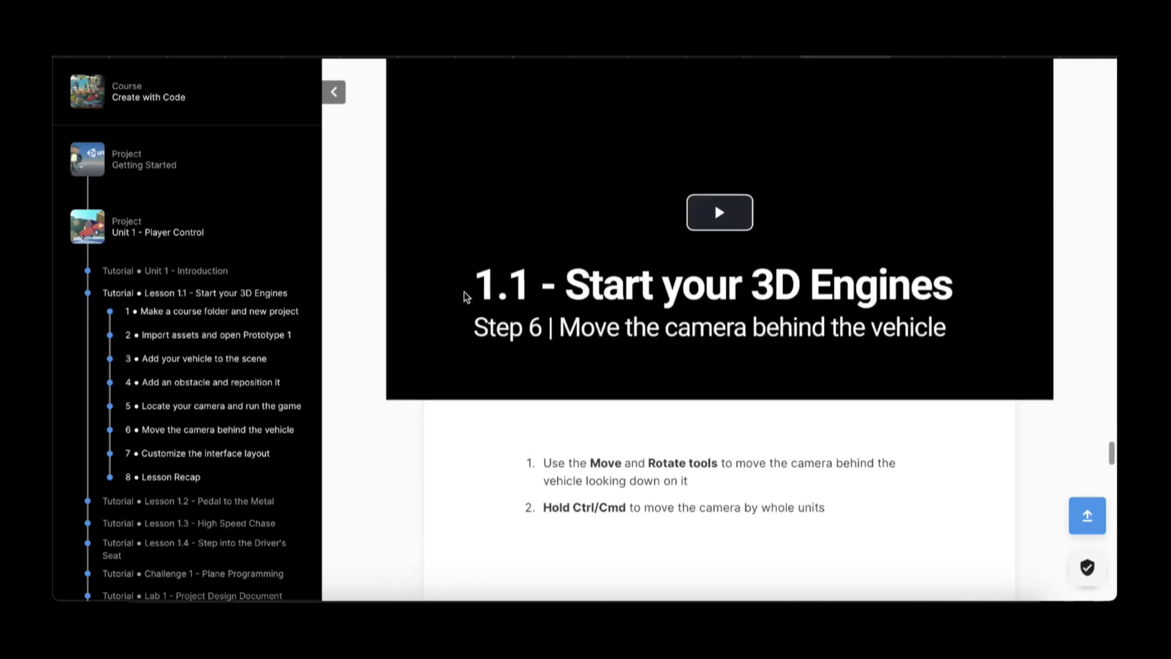
pyautogui.scroll(-3, 466, 297)
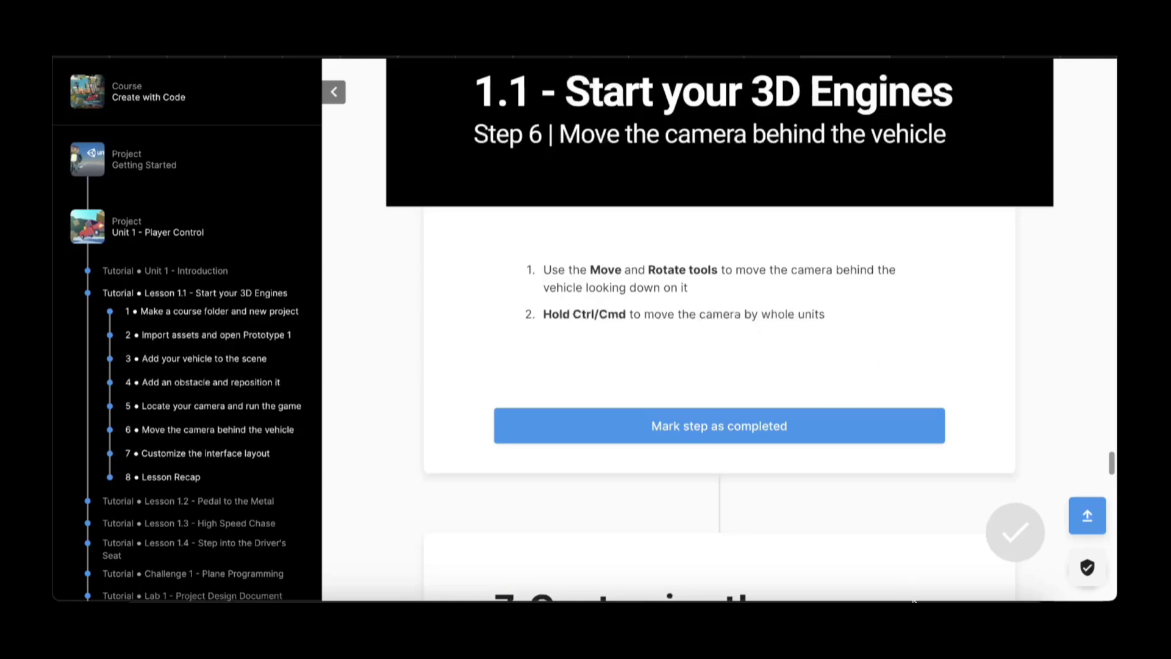
# - Move the Main Camera back along the road to sit behind the red ute
pyautogui.click(942, 597)
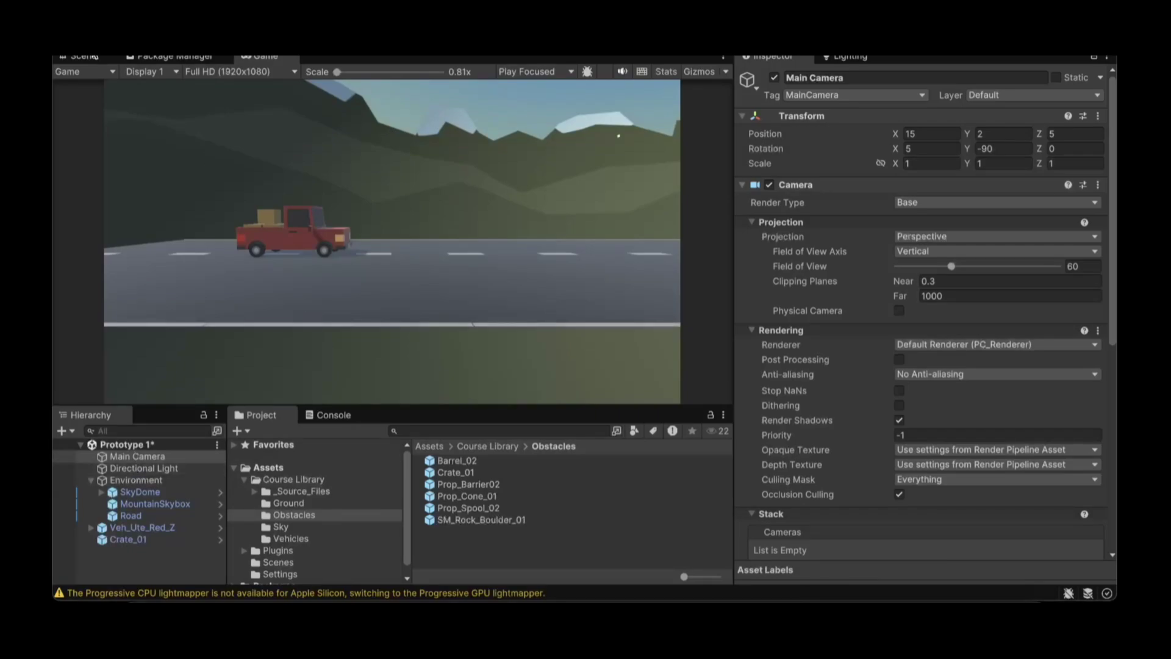
pyautogui.click(84, 56)
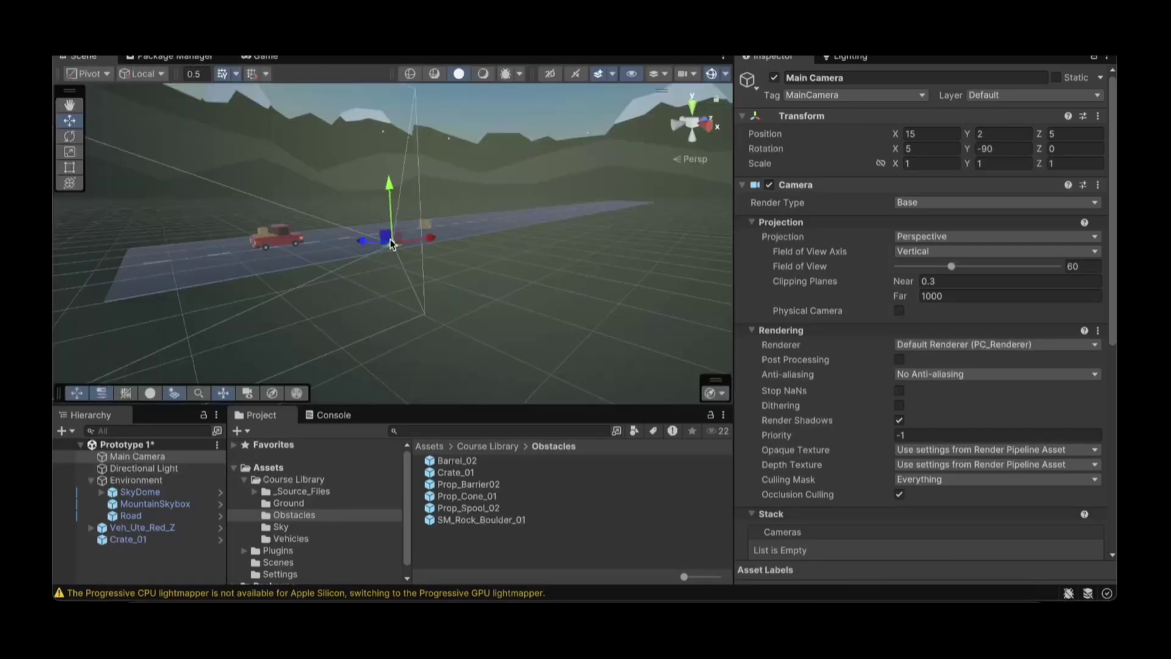
pyautogui.moveTo(390, 244); pyautogui.dragTo(125, 267)
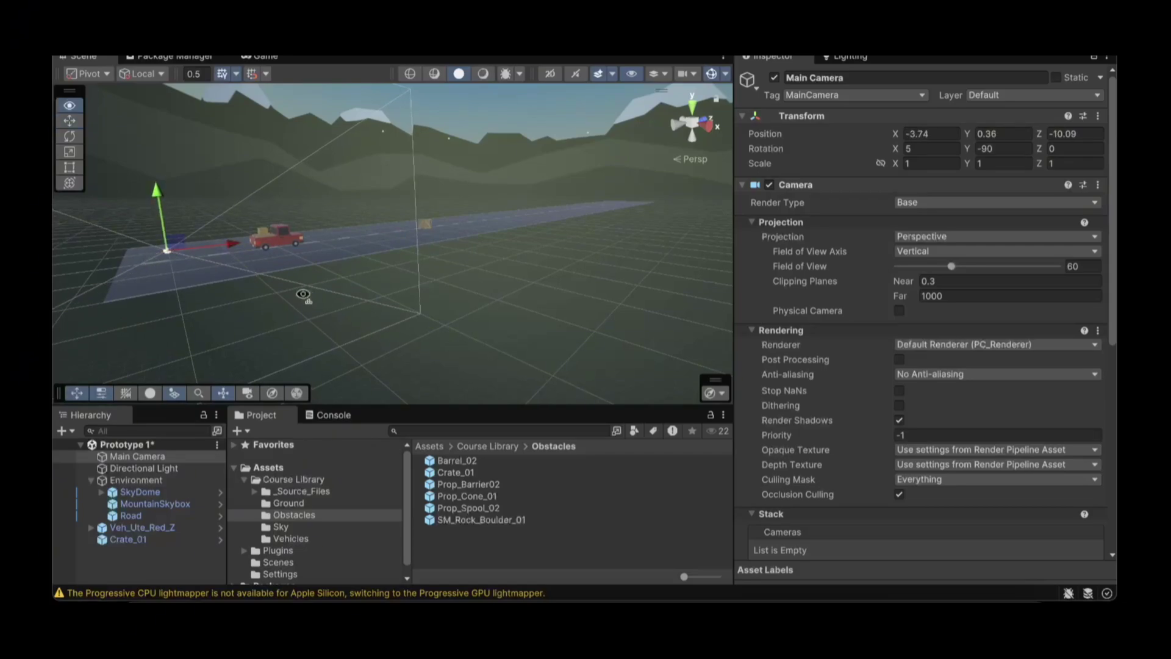
pyautogui.keyDown('alt'); pyautogui.moveTo(304, 296); pyautogui.dragTo(247, 302); pyautogui.keyUp('alt')
pyautogui.press('e')
pyautogui.click(266, 57)
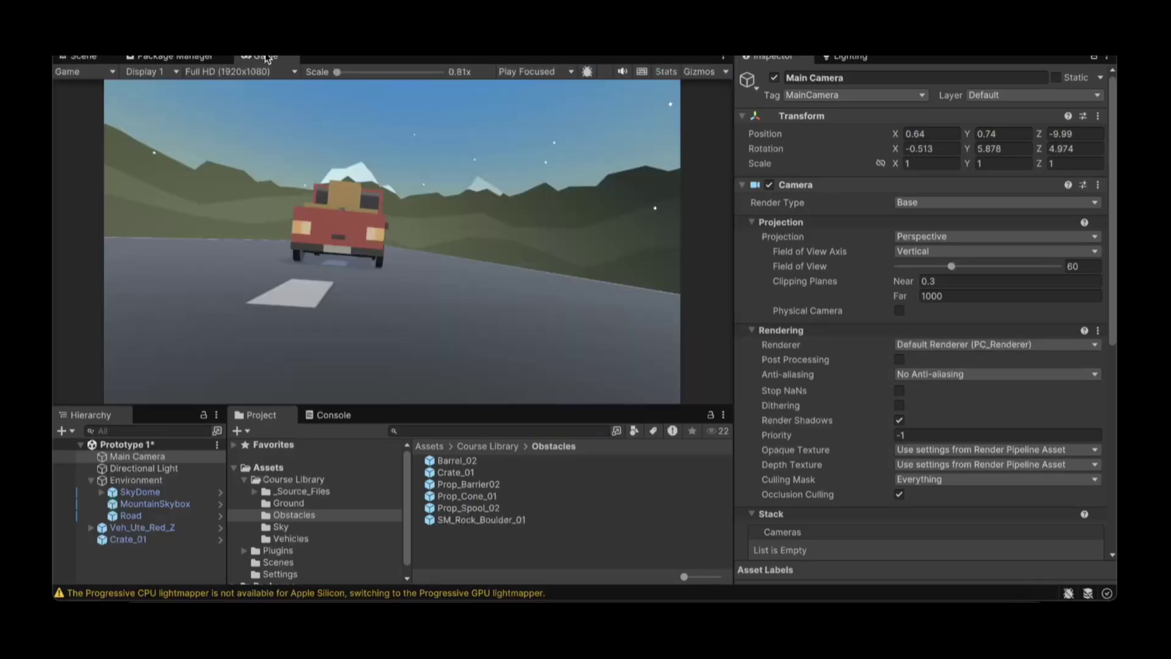
pyautogui.click(83, 57)
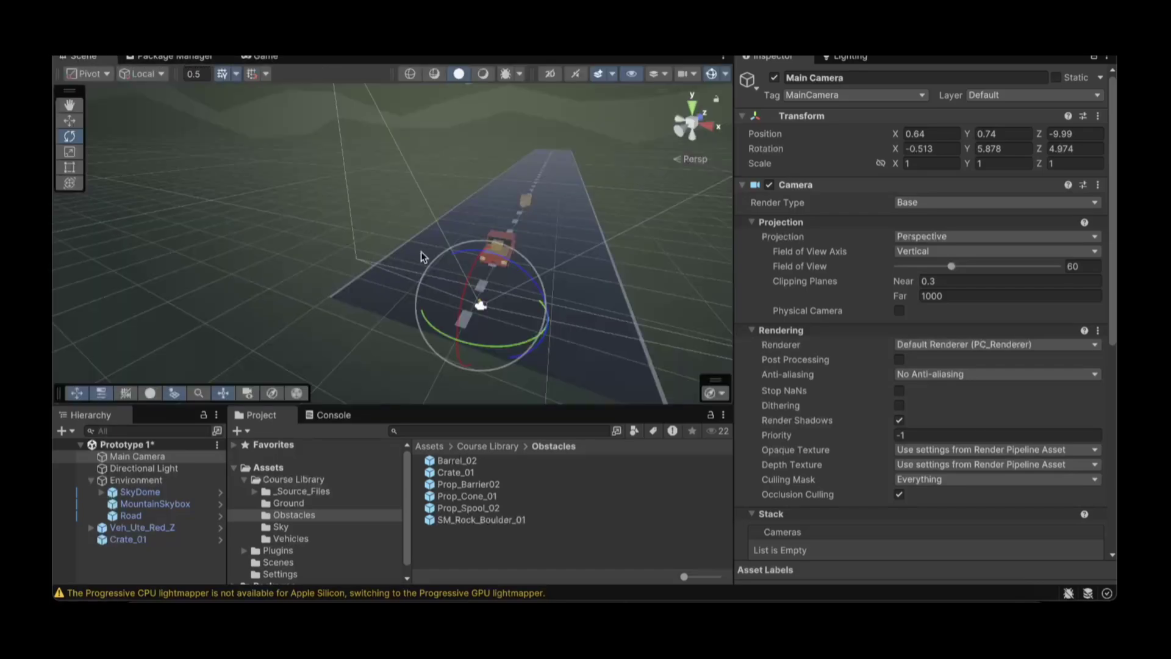
# - Centre and raise the camera behind the ute, to about -0.64, 2.56, -9.87
pyautogui.press('w')
pyautogui.moveTo(541, 324); pyautogui.dragTo(524, 321)
pyautogui.moveTo(462, 255); pyautogui.dragTo(463, 225)
pyautogui.click(258, 56)
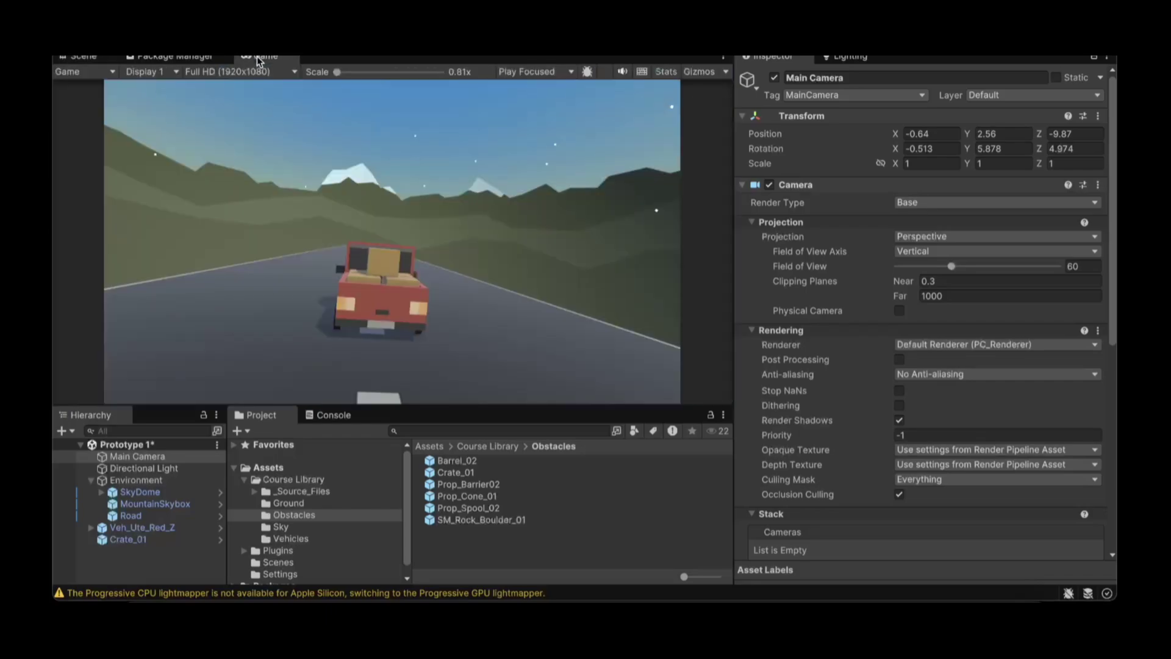
pyautogui.click(78, 57)
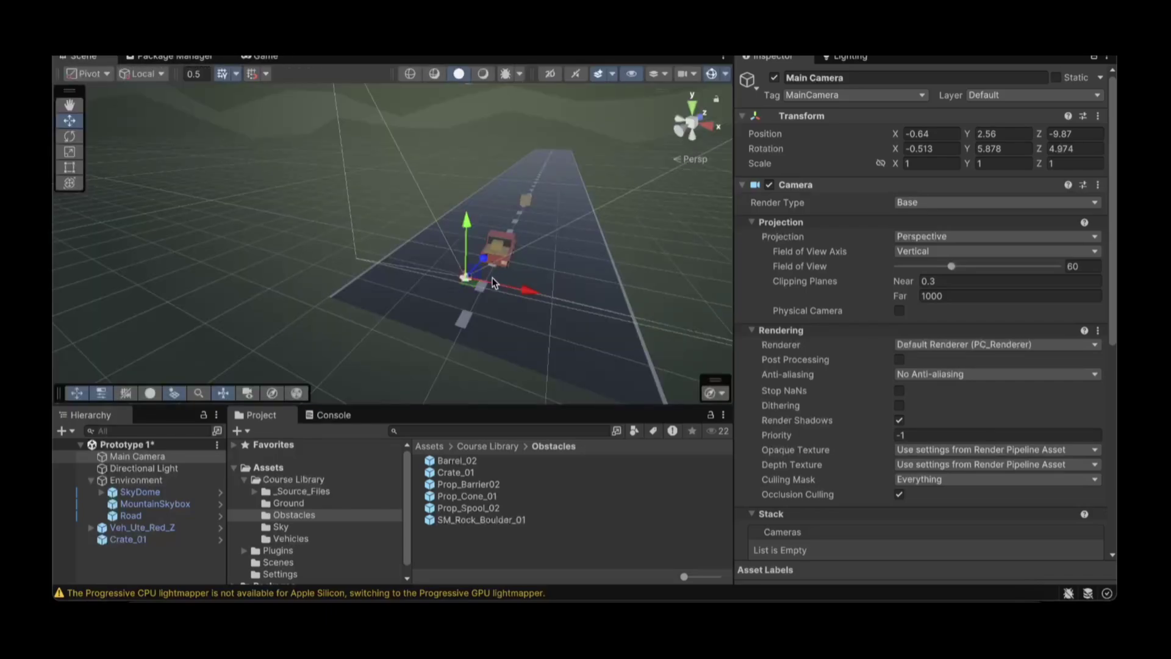
# - Dock the Game view beside the Scene view and level the camera's roll
pyautogui.press('e')
pyautogui.moveTo(512, 250)
pyautogui.mouseDown()
pyautogui.moveTo(505, 241)
pyautogui.moveTo(515, 247)
pyautogui.mouseUp()
pyautogui.moveTo(294, 61); pyautogui.dragTo(573, 231)
pyautogui.moveTo(390, 233); pyautogui.dragTo(232, 217)
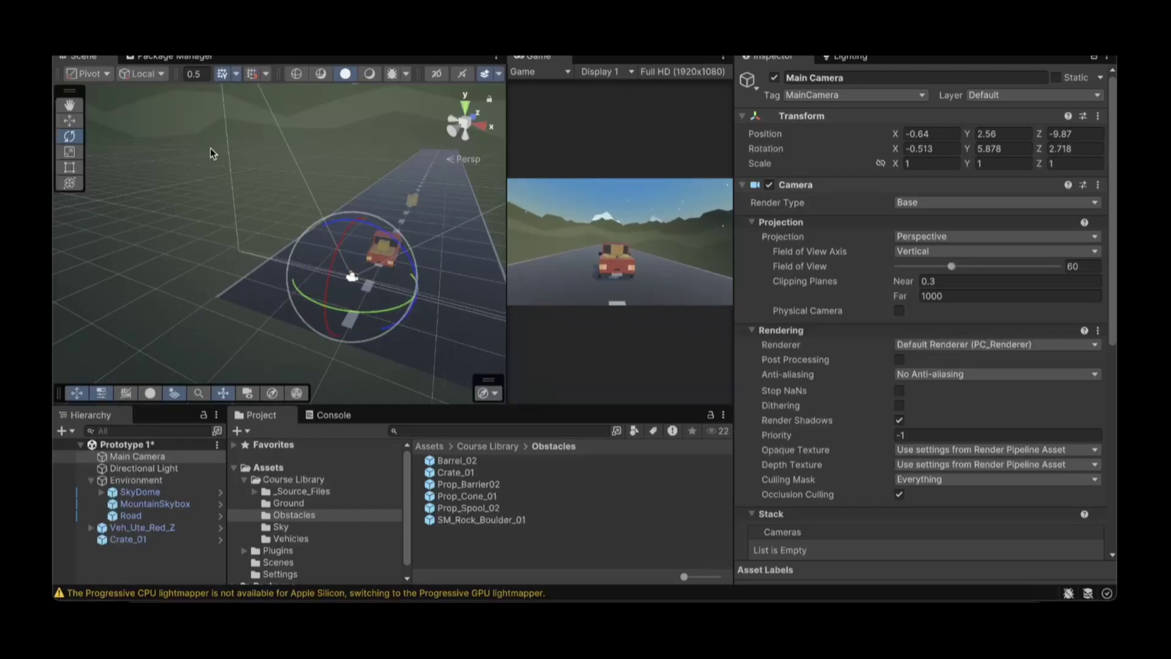
pyautogui.press('super+Tab')
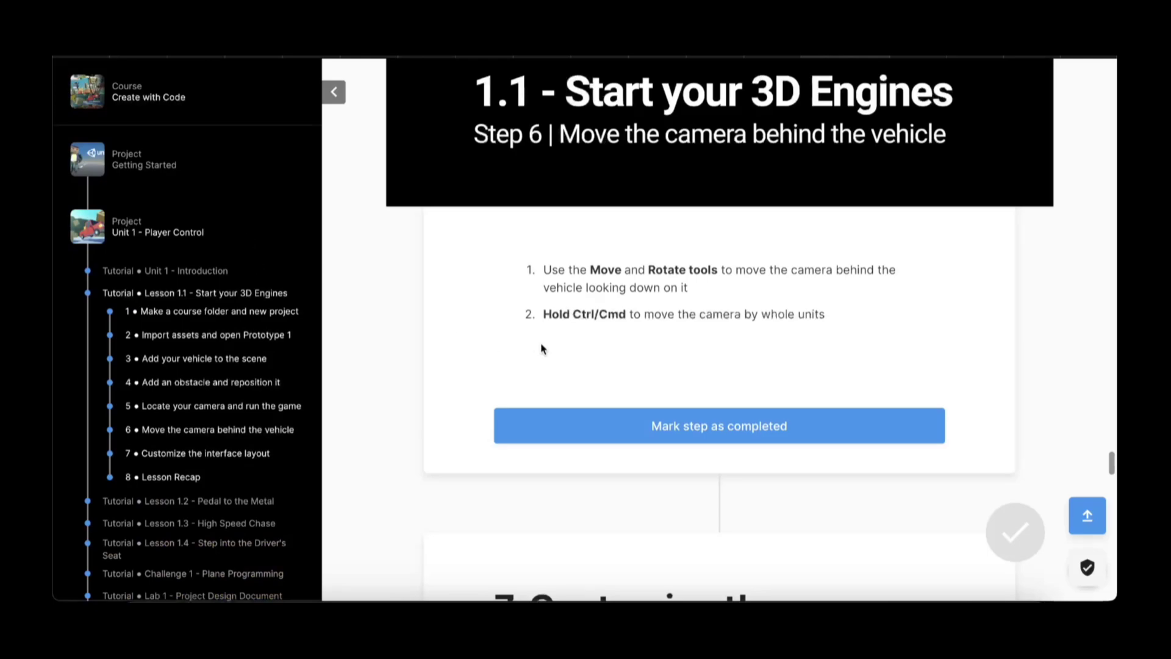
pyautogui.scroll(-4, 183, 390)
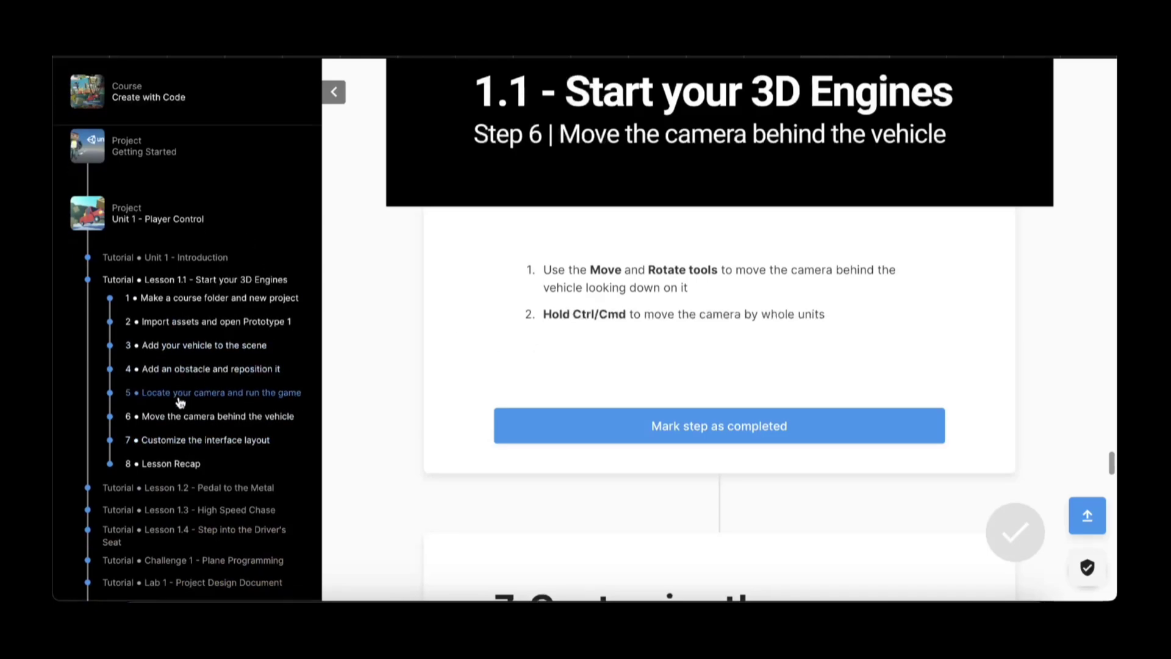